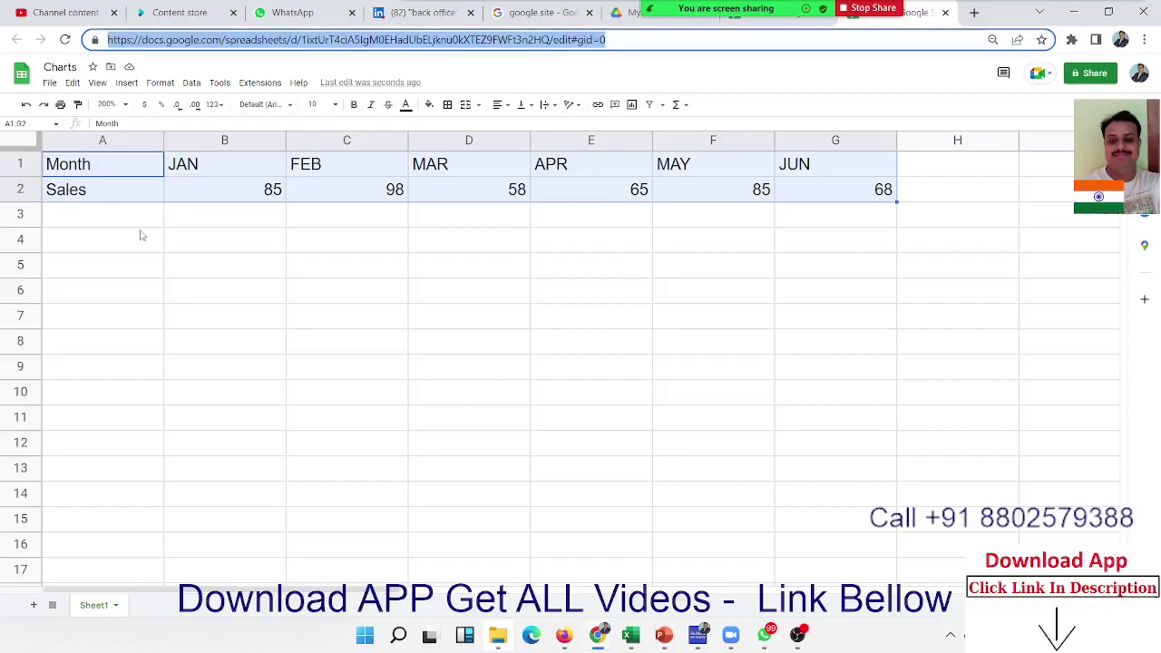
# - Select the Month column and the month/sales data range
pyautogui.click(204, 176)
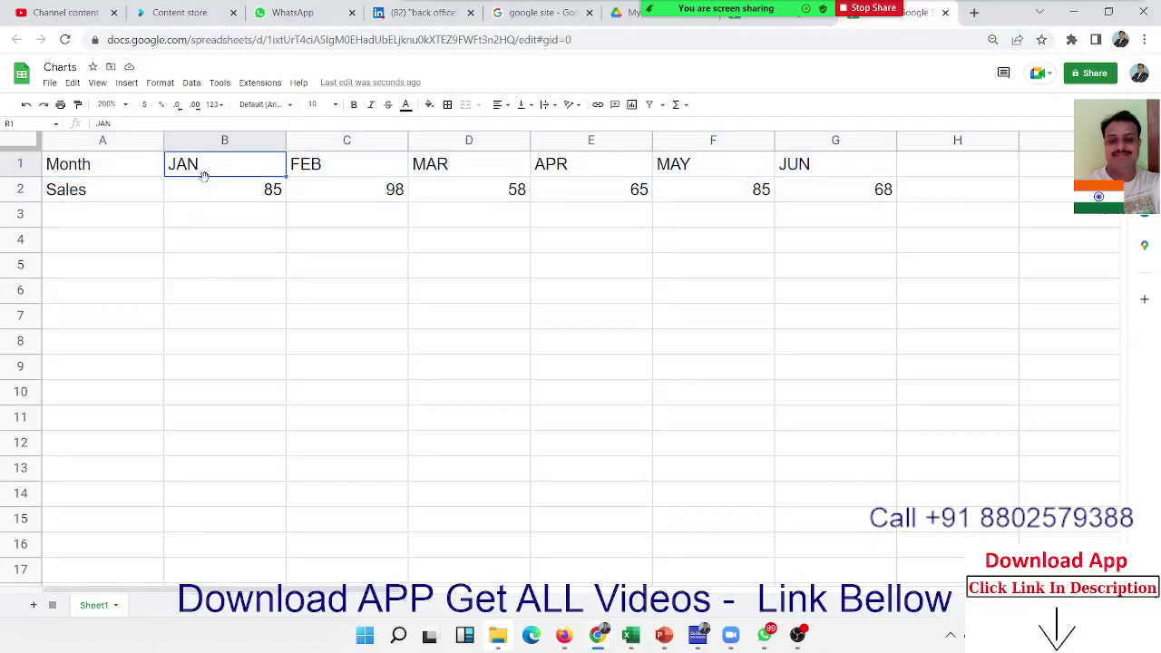
pyautogui.click(115, 143)
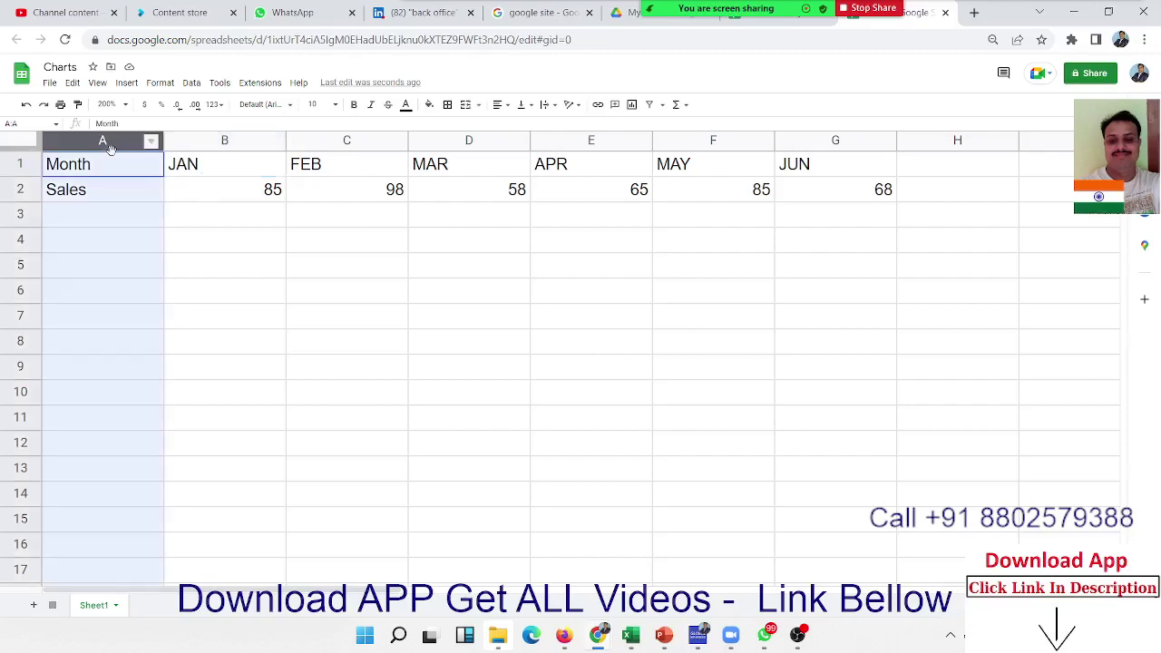
pyautogui.moveTo(119, 177); pyautogui.dragTo(850, 188)
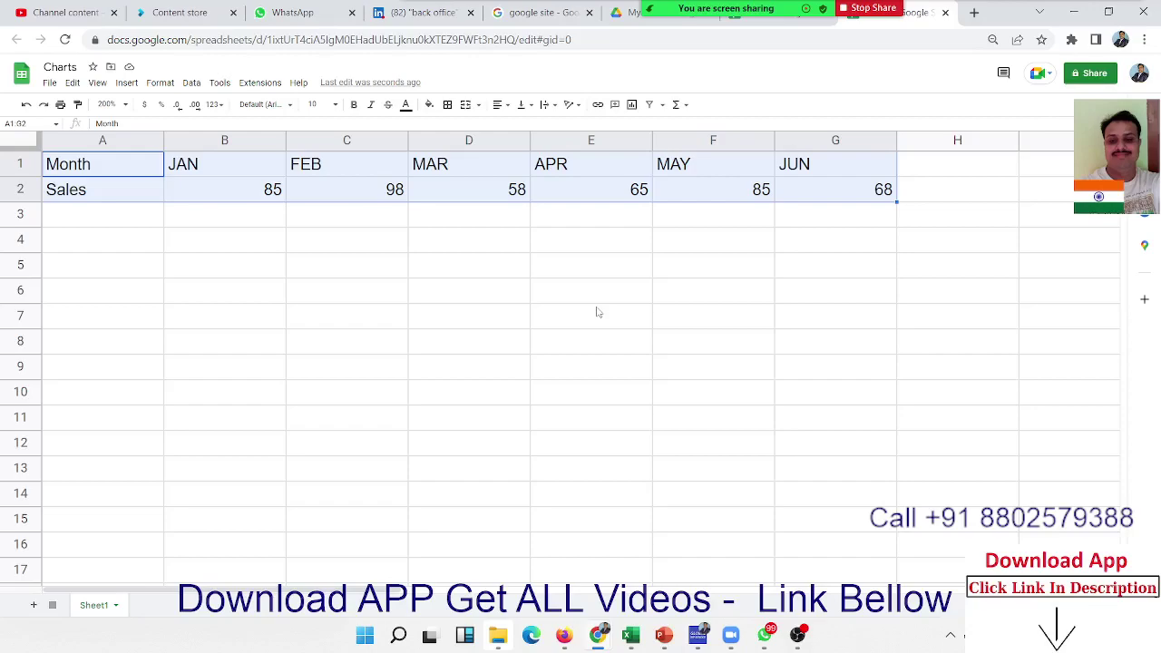
pyautogui.press('Down')
pyautogui.press('Right')
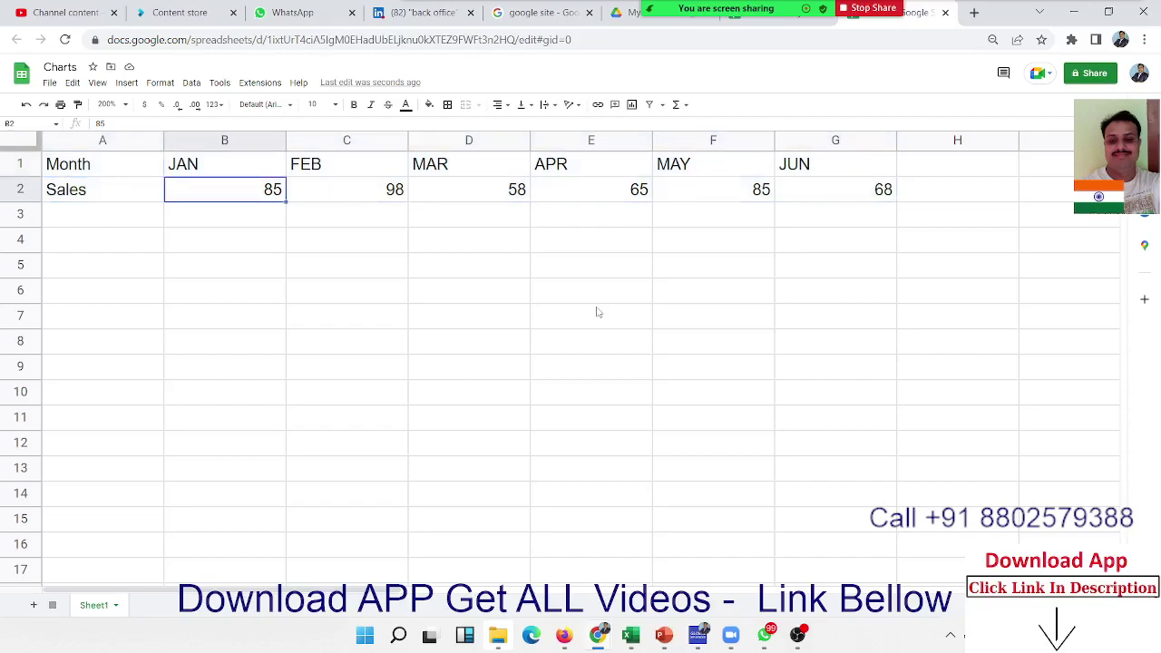
pyautogui.write('16546161646')
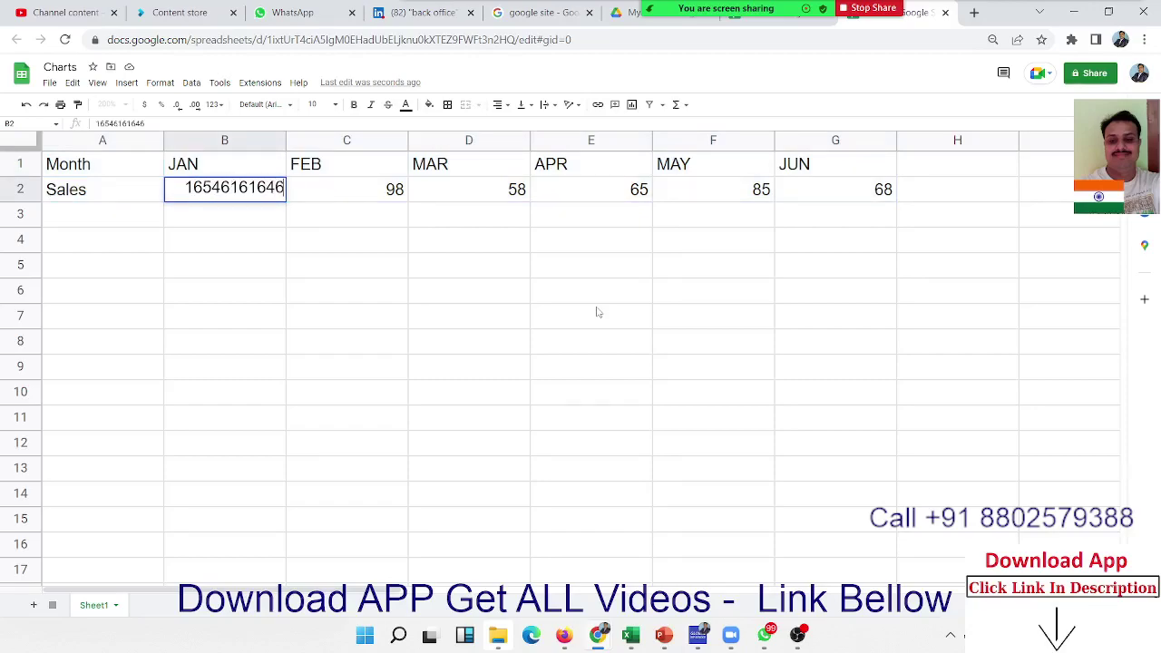
pyautogui.press('Tab')
pyautogui.write('4654644664654')
pyautogui.press('Tab')
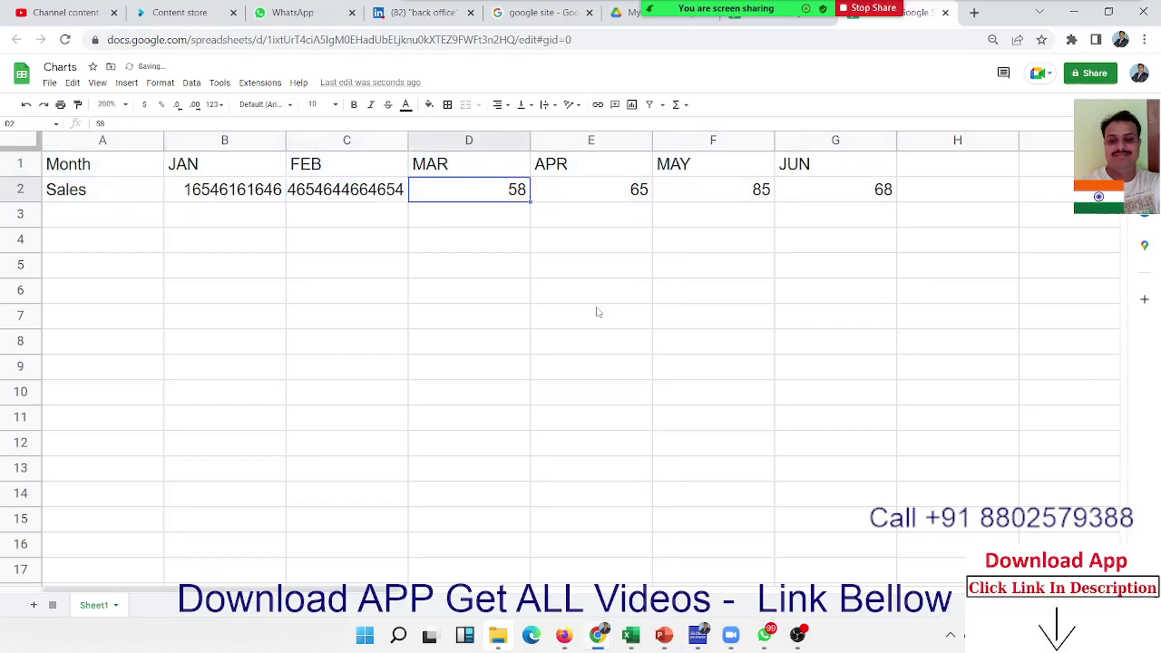
pyautogui.write('6541646541616')
pyautogui.press('Tab')
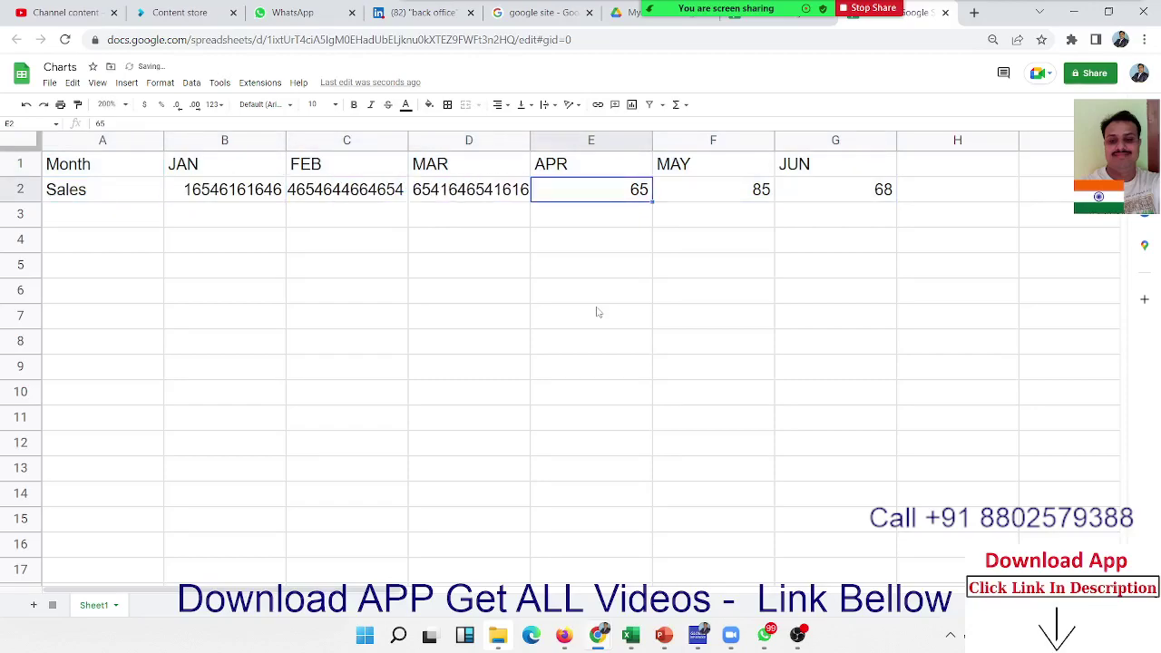
pyautogui.write('6546541654654')
pyautogui.press('Tab')
pyautogui.write('8765465')
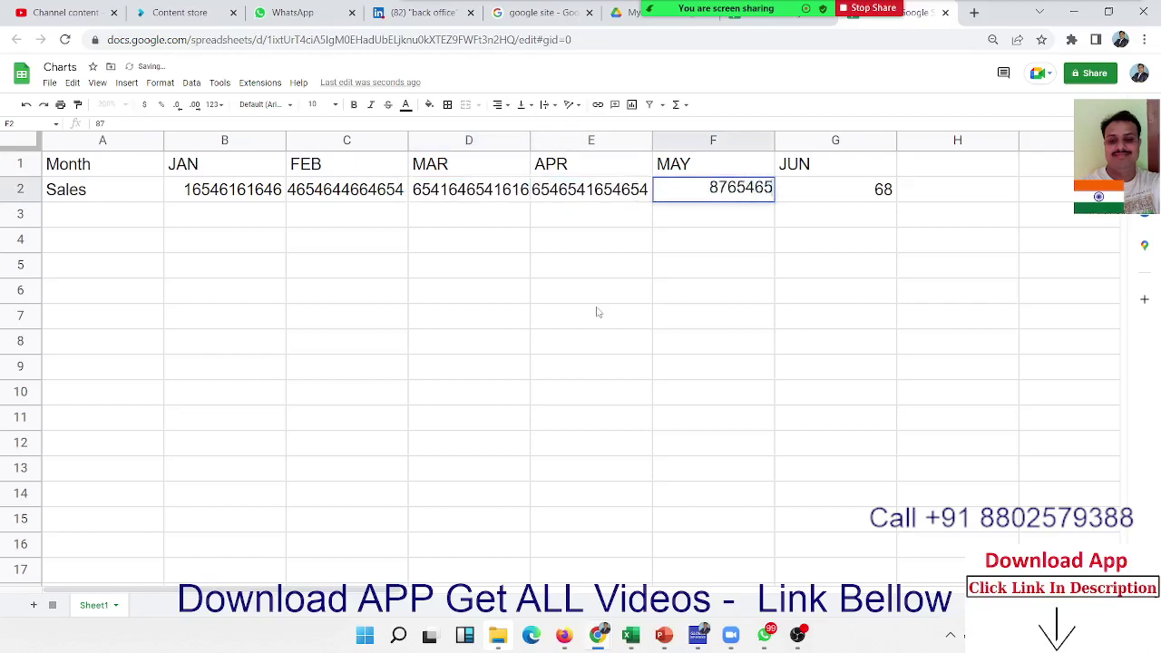
pyautogui.write('465465')
pyautogui.press('Tab')
pyautogui.write('646546465465')
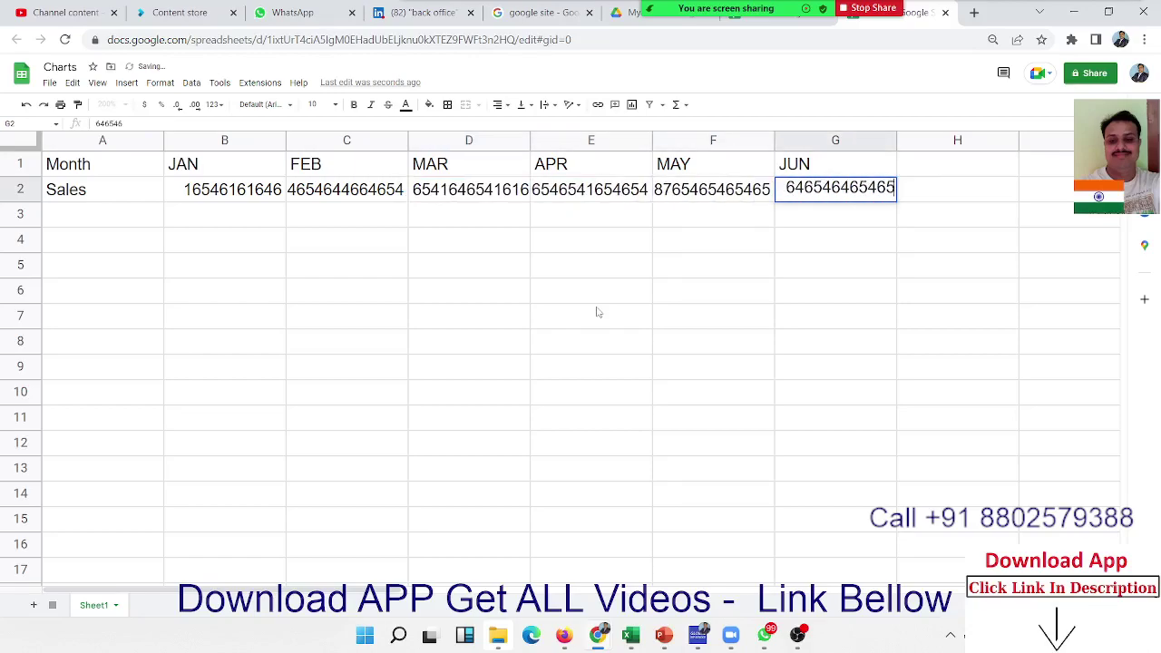
pyautogui.write('465')
pyautogui.press('Tab')
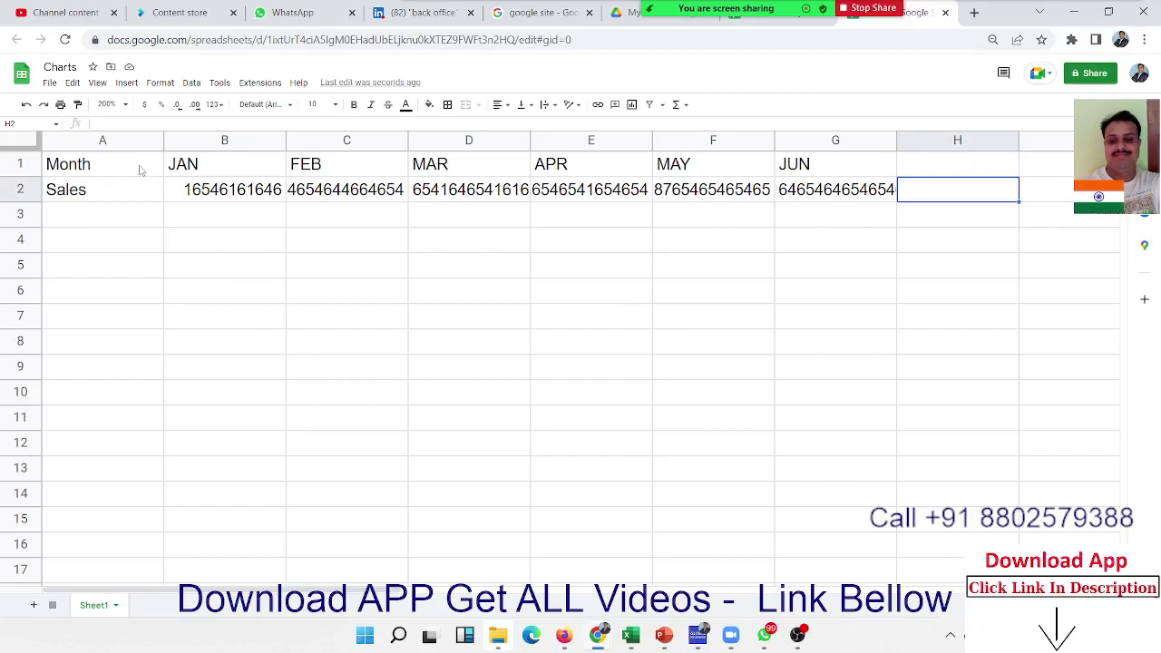
# - Insert a chart from A1:G2, creating the 'Sales vs. Month' column chart
pyautogui.moveTo(140, 170); pyautogui.dragTo(807, 203)
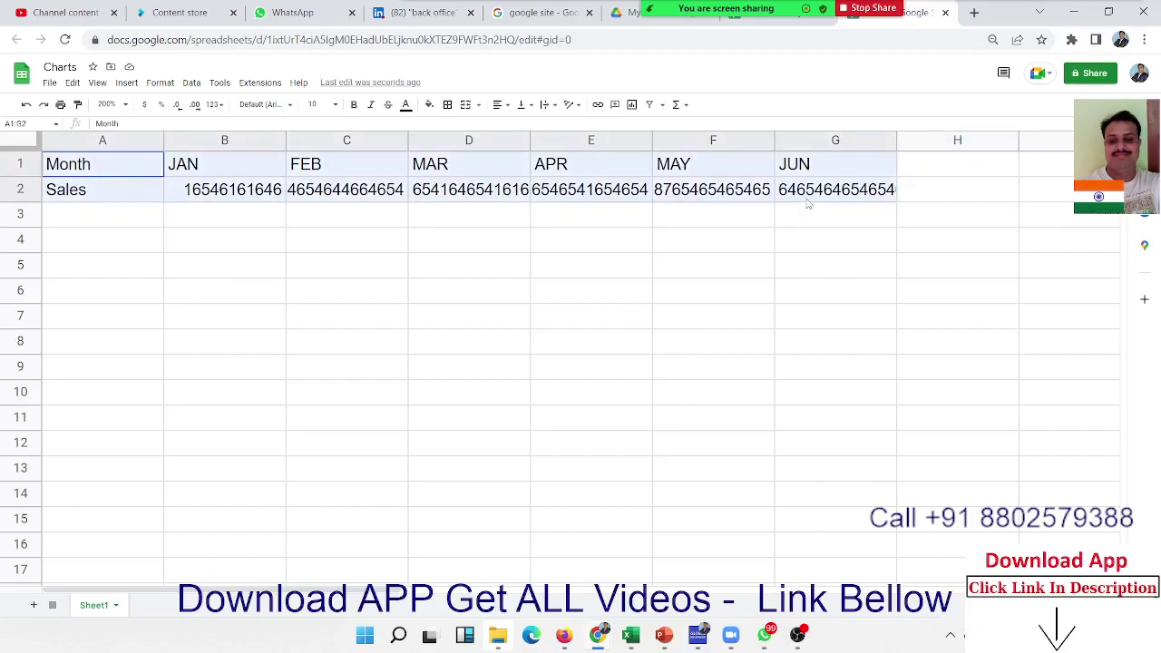
pyautogui.click(126, 88)
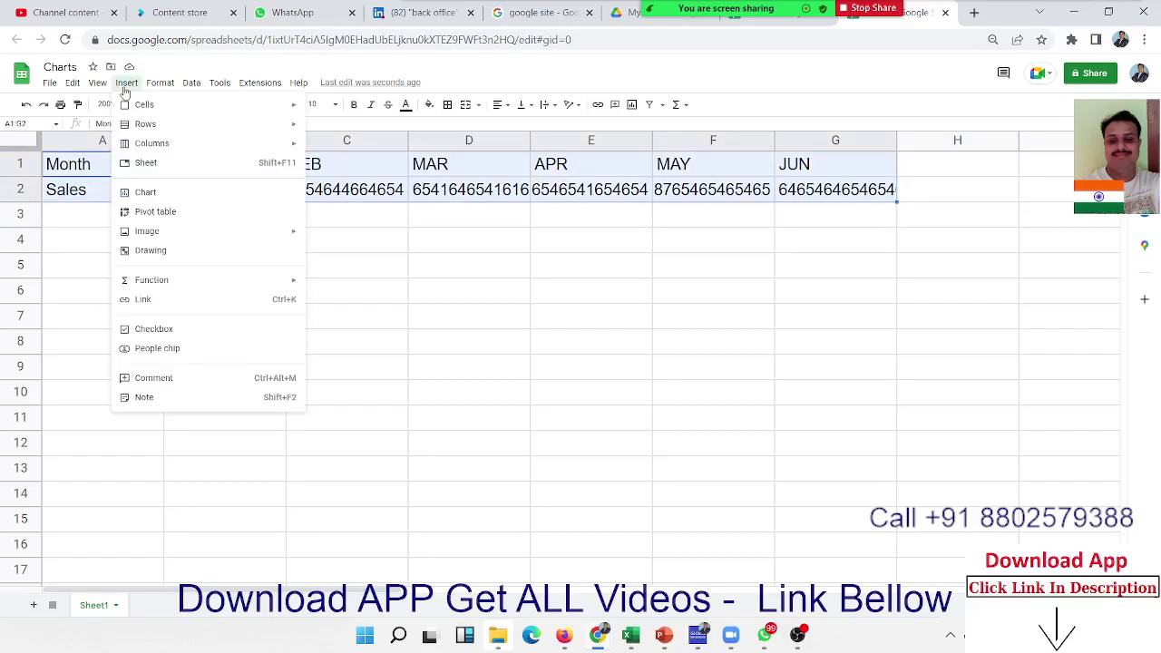
pyautogui.click(145, 196)
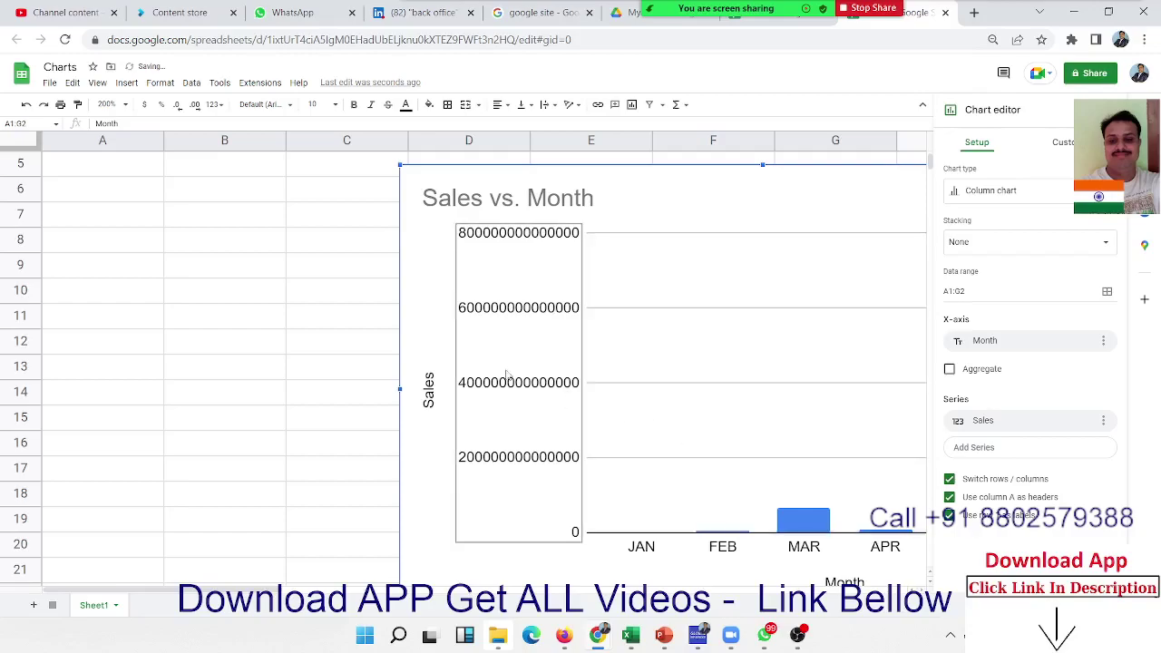
# - Move the chart left so all six months are visible
pyautogui.moveTo(417, 184)
pyautogui.mouseDown()
pyautogui.moveTo(110, 166)
pyautogui.moveTo(115, 119)
pyautogui.mouseUp()
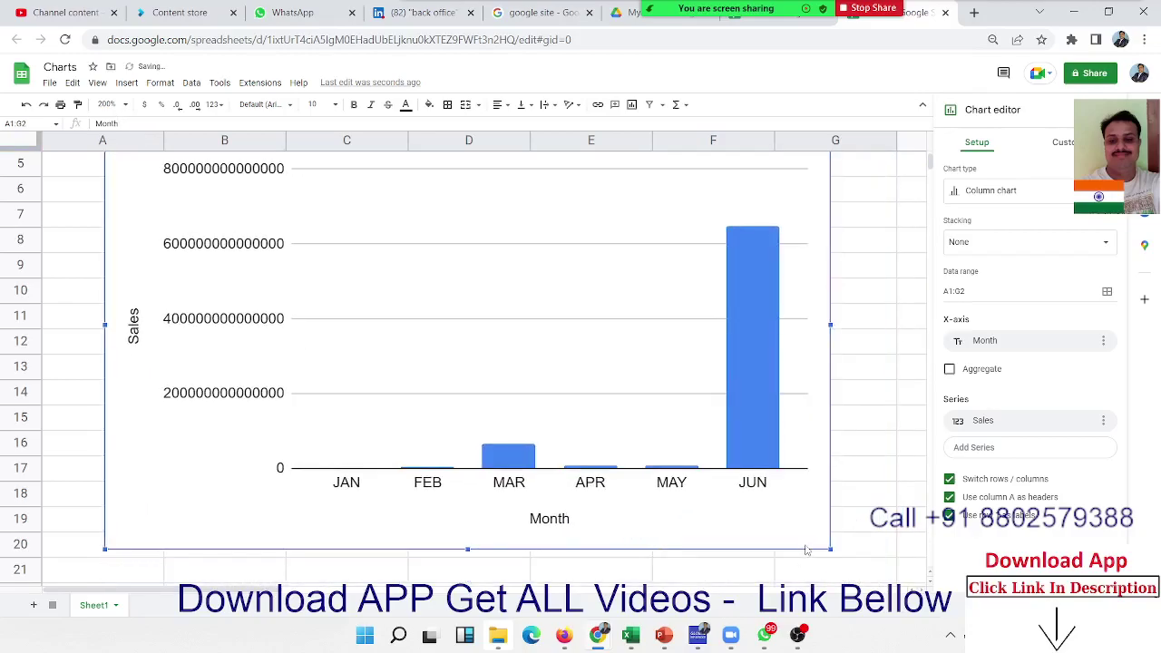
pyautogui.click(808, 551)
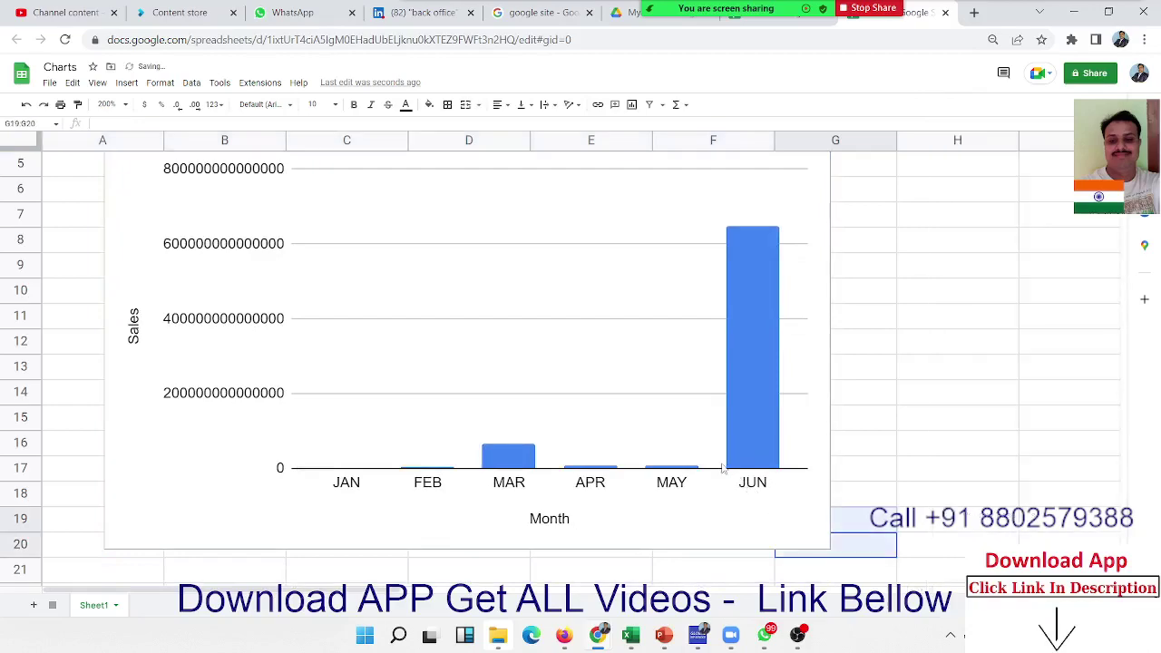
pyautogui.moveTo(724, 468); pyautogui.dragTo(723, 469)
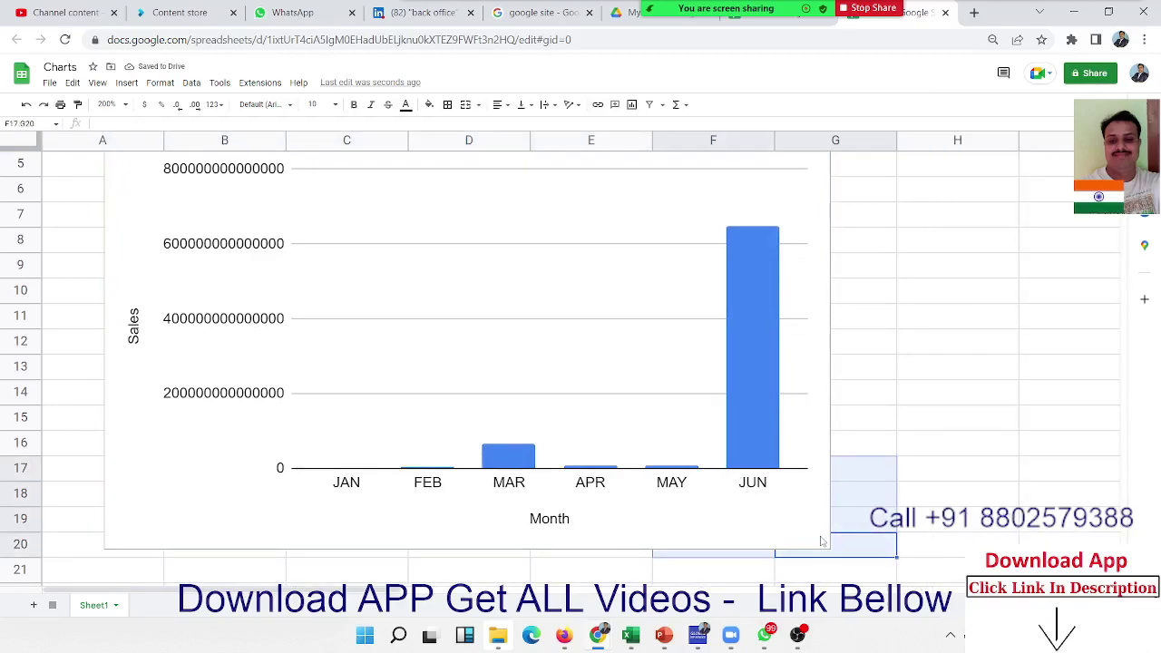
# - Shrink the chart and place it just below the data table
pyautogui.click(806, 528)
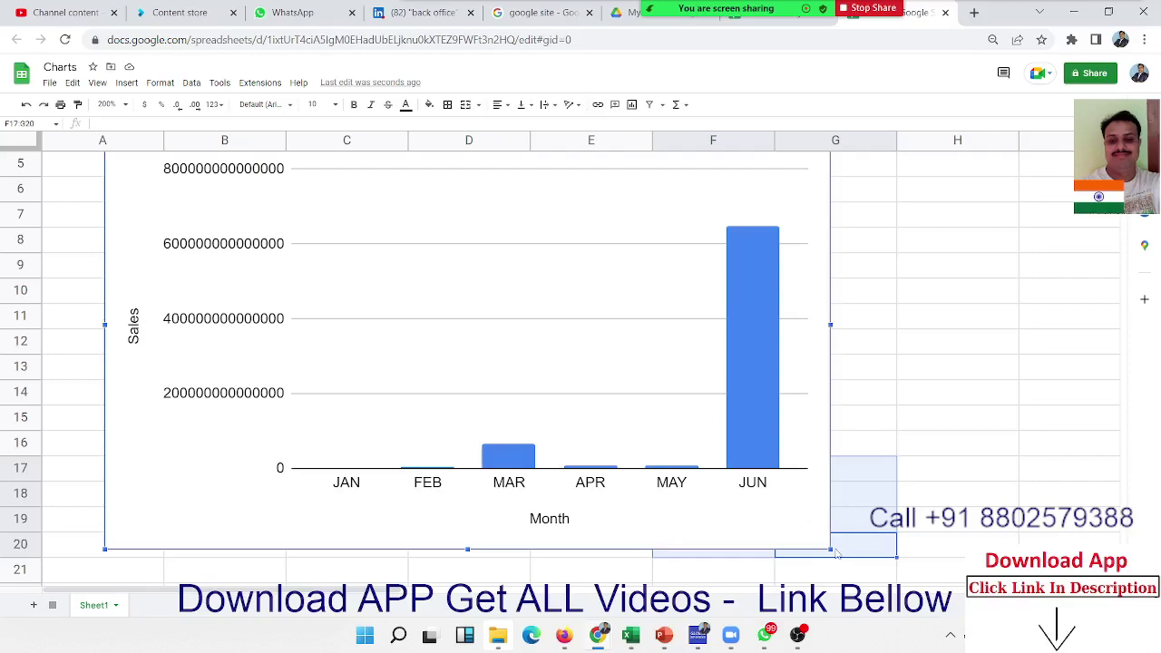
pyautogui.moveTo(835, 551); pyautogui.dragTo(677, 454)
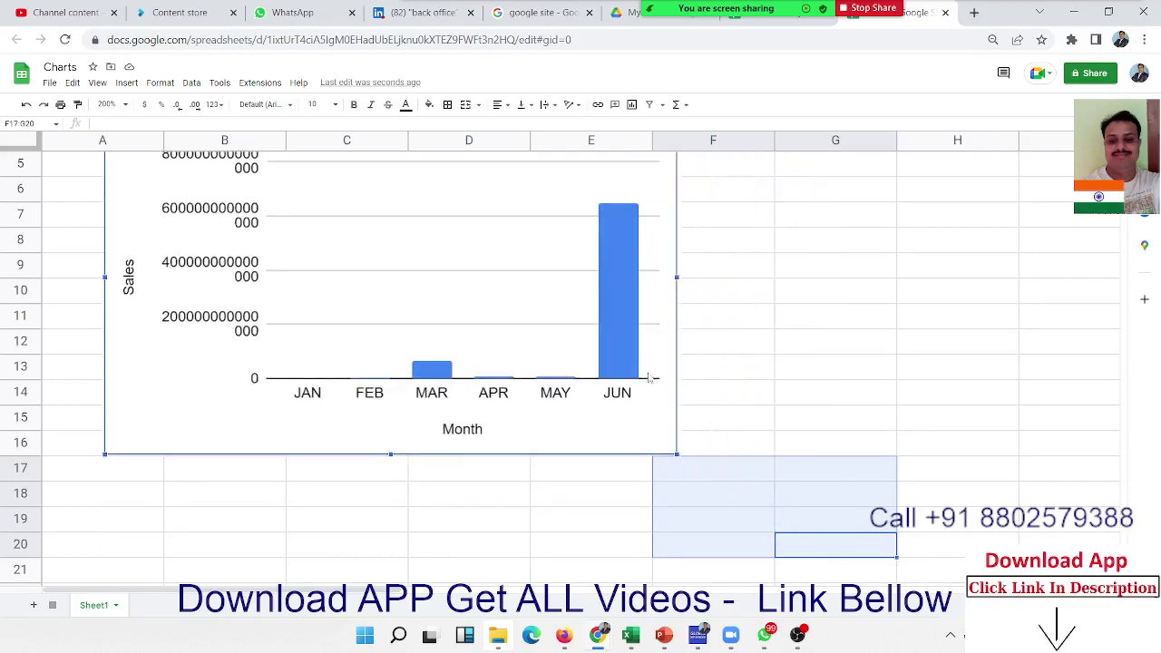
pyautogui.moveTo(650, 379); pyautogui.dragTo(596, 402)
pyautogui.scroll(2, 624, 409)
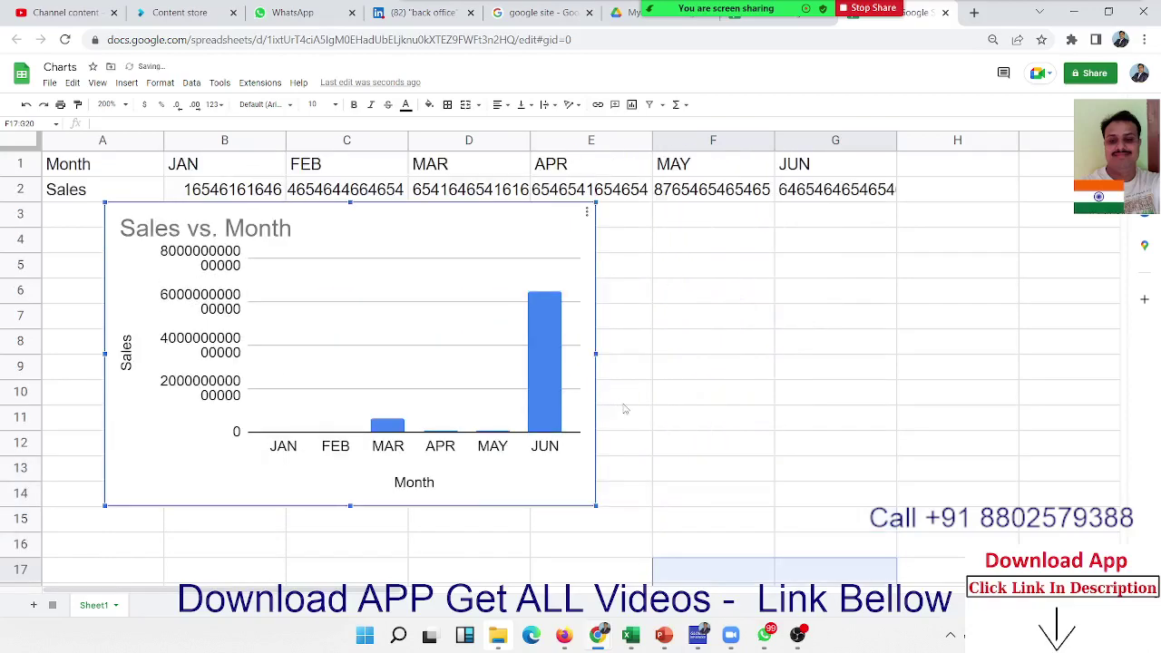
pyautogui.moveTo(510, 483); pyautogui.dragTo(538, 535)
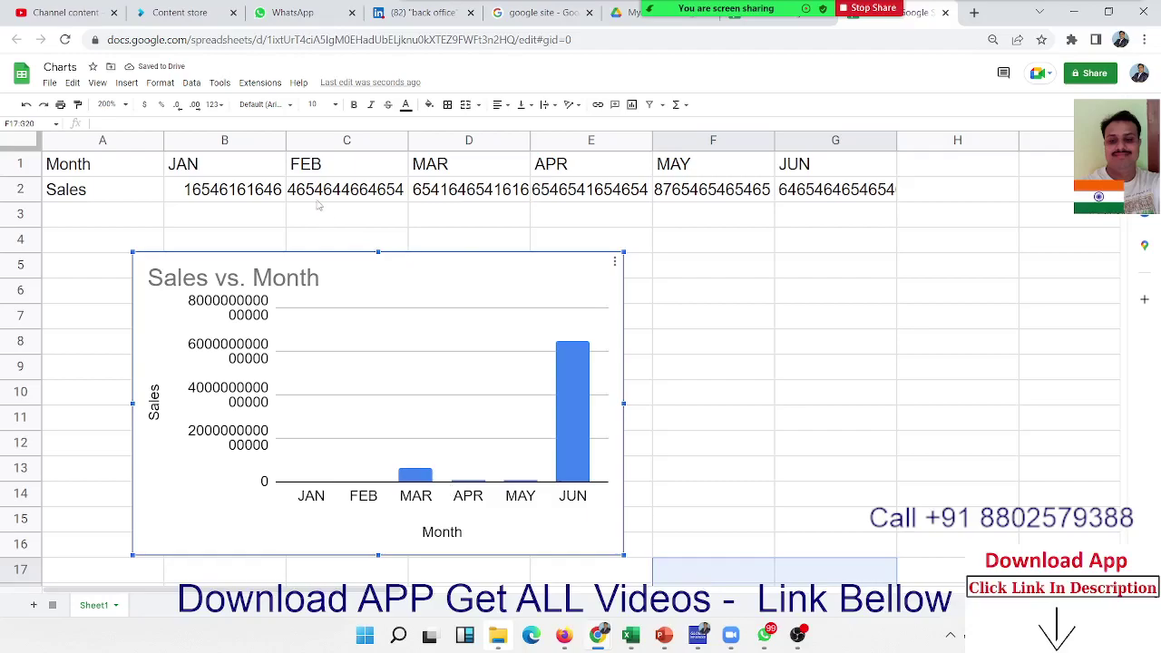
# - Replace the JAN–JUN sales with 85, 98, 58, 85, 85, 47 in B2:G2
pyautogui.click(222, 203)
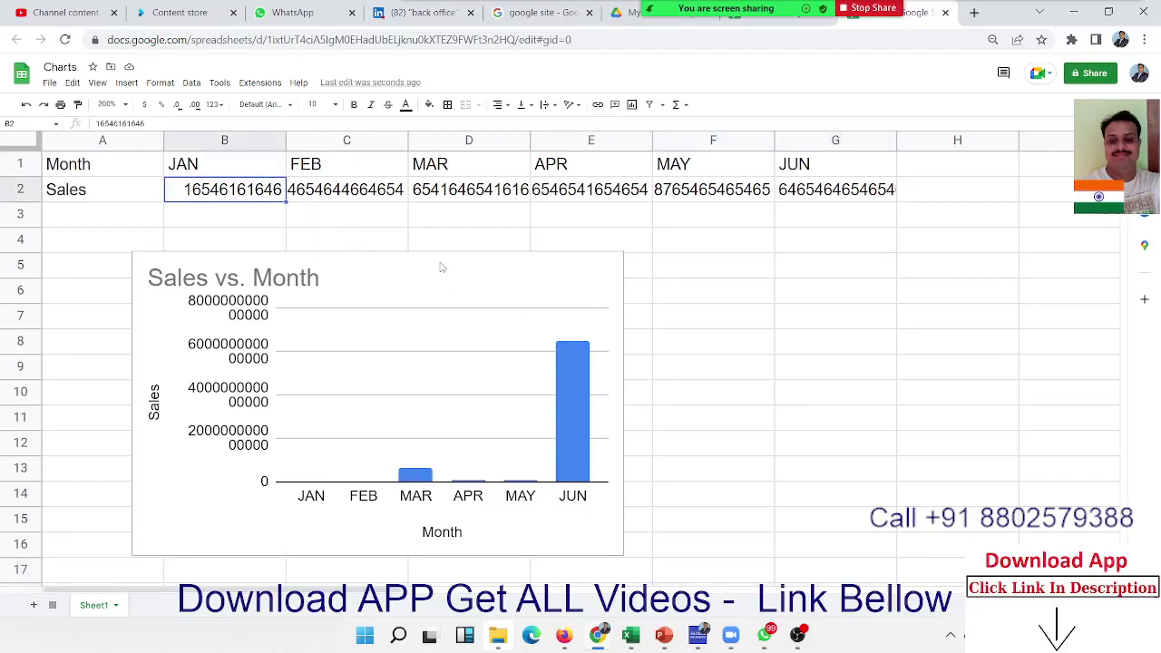
pyautogui.write('85')
pyautogui.press('Tab')
pyautogui.write('98')
pyautogui.press('Tab')
pyautogui.write('5')
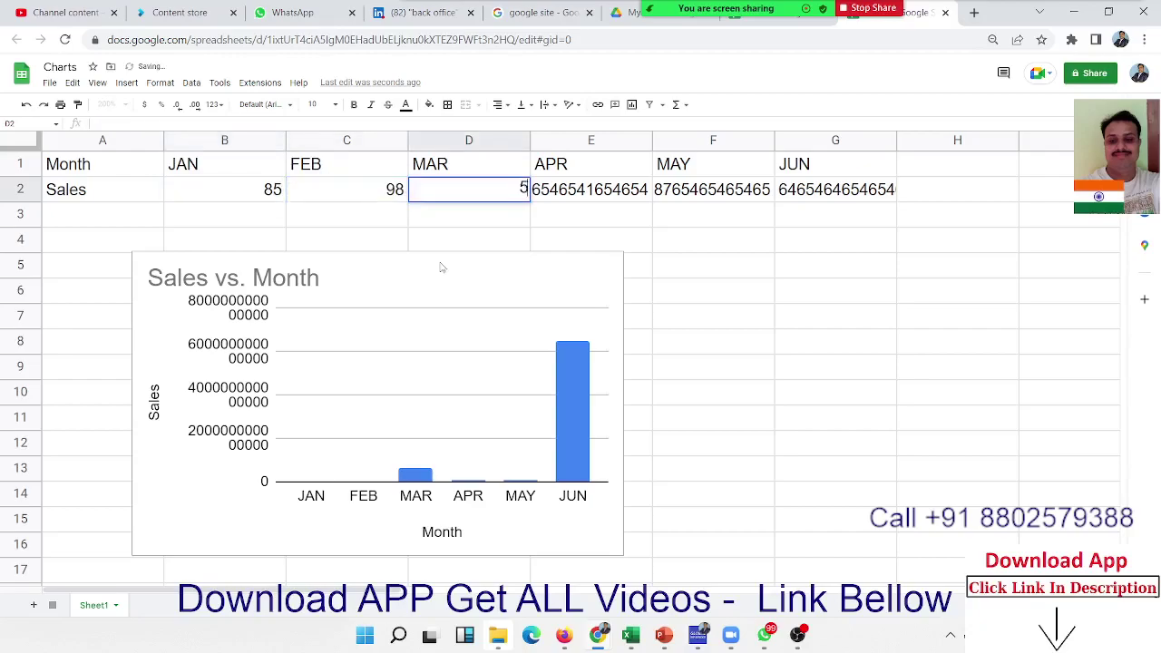
pyautogui.write('8')
pyautogui.press('Tab')
pyautogui.write('85')
pyautogui.press('Tab')
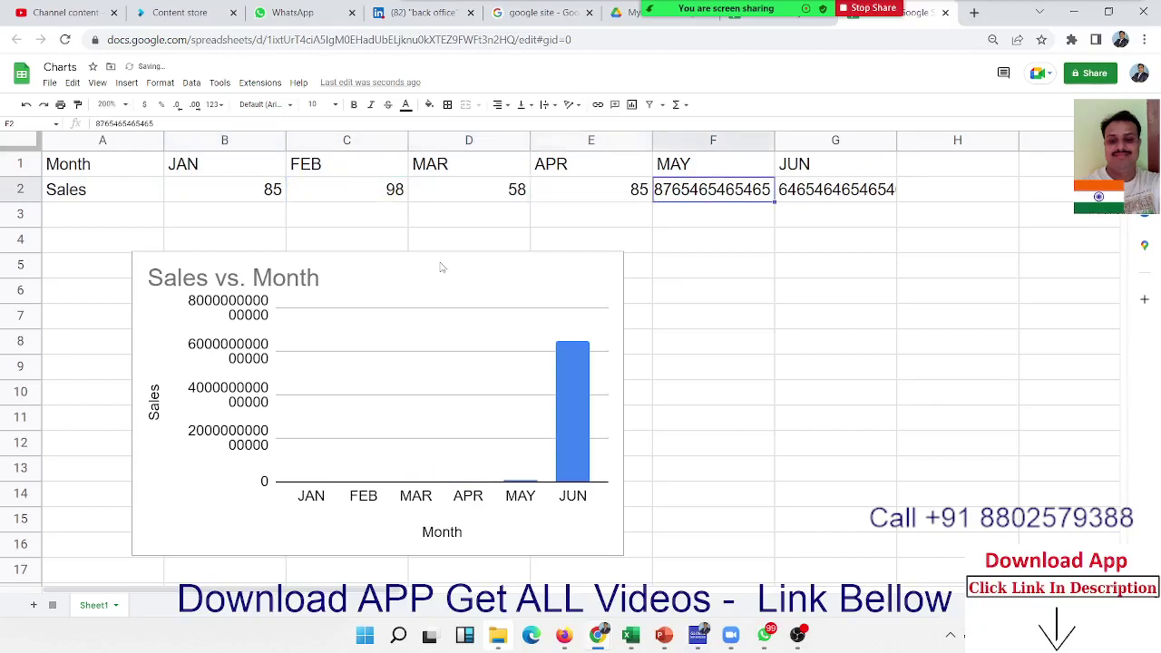
pyautogui.write('85')
pyautogui.press('Tab')
pyautogui.write('4')
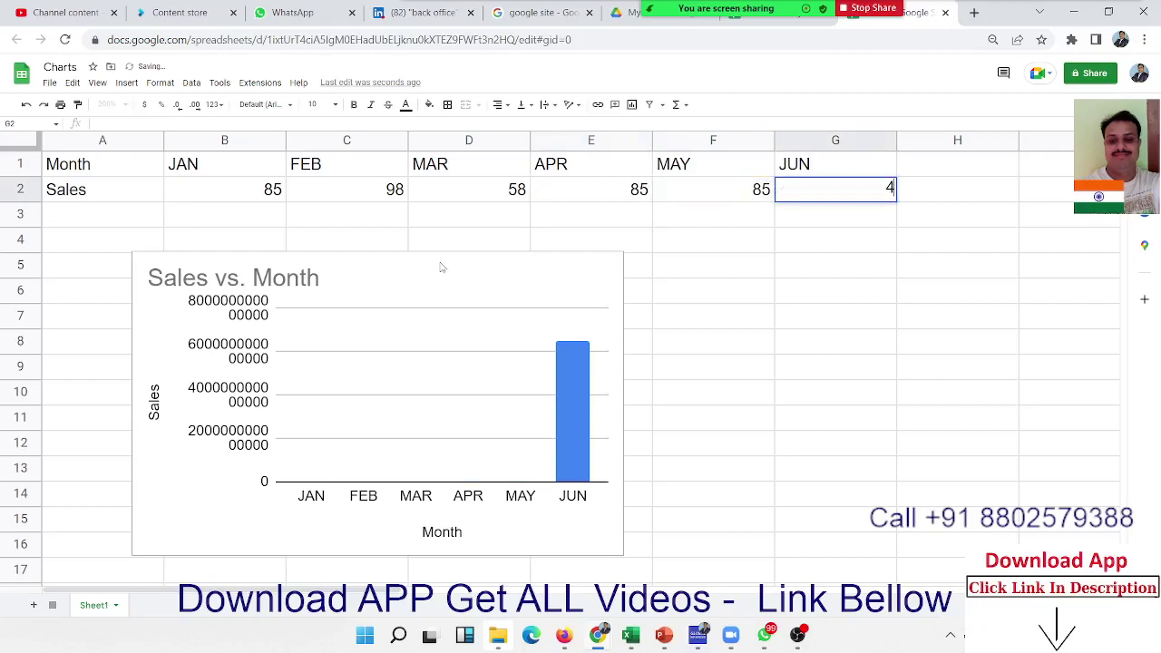
pyautogui.write('7')
pyautogui.press('Tab')
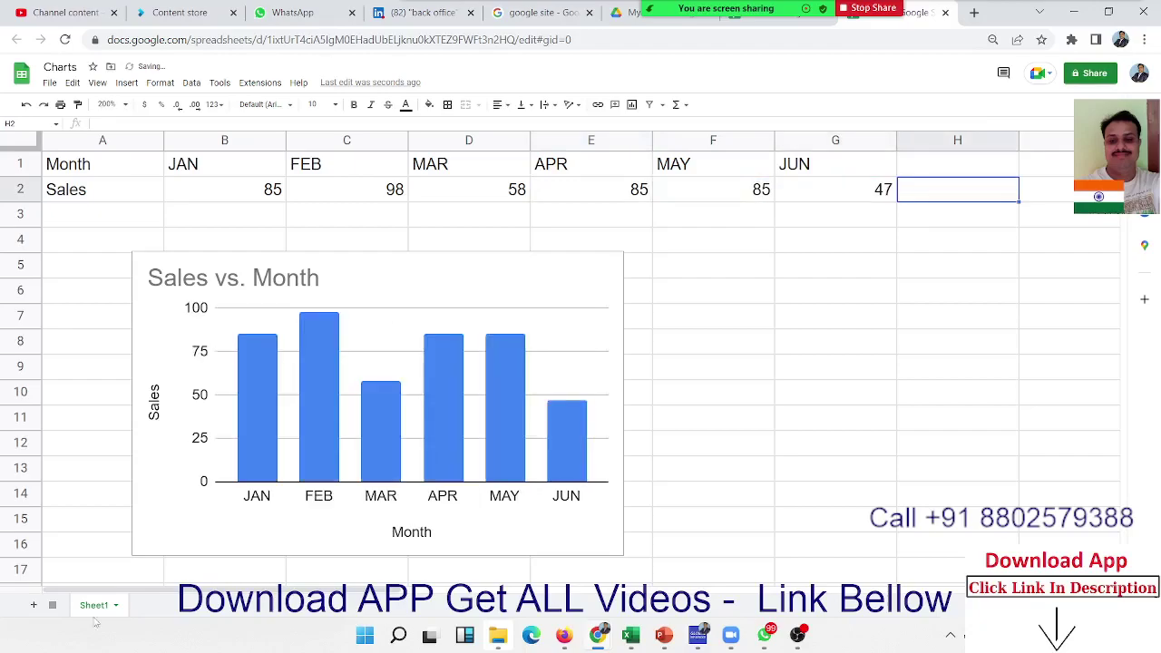
pyautogui.click(610, 541)
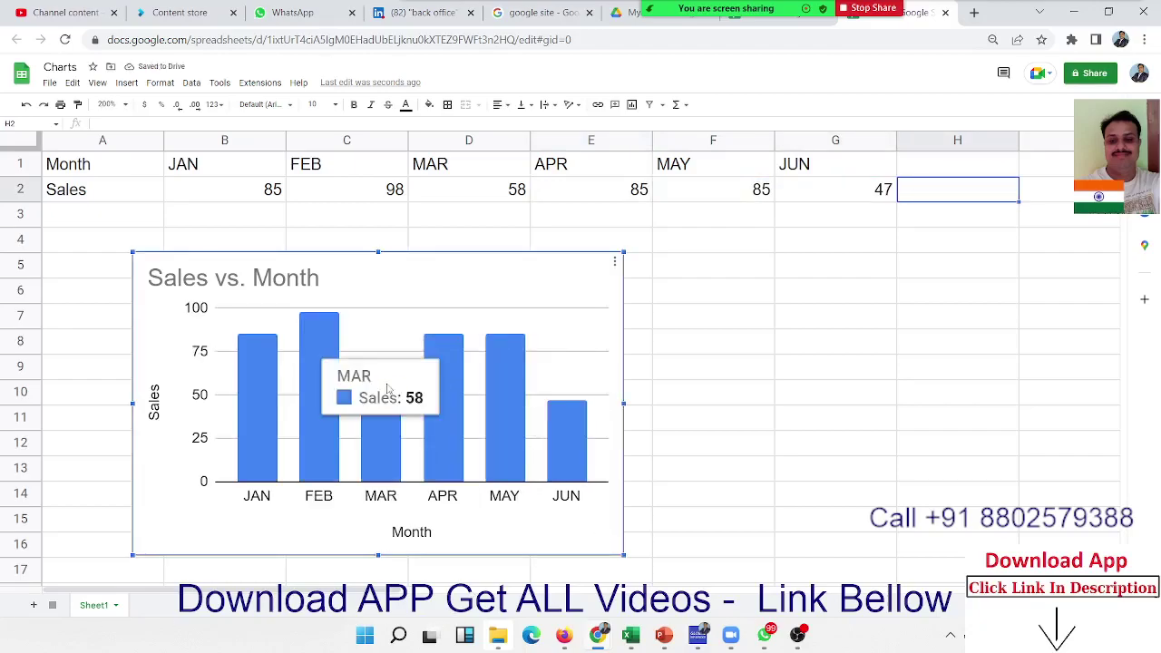
# - Nudge the chart slightly up and left so it starts around row 4
pyautogui.moveTo(374, 285); pyautogui.dragTo(317, 270)
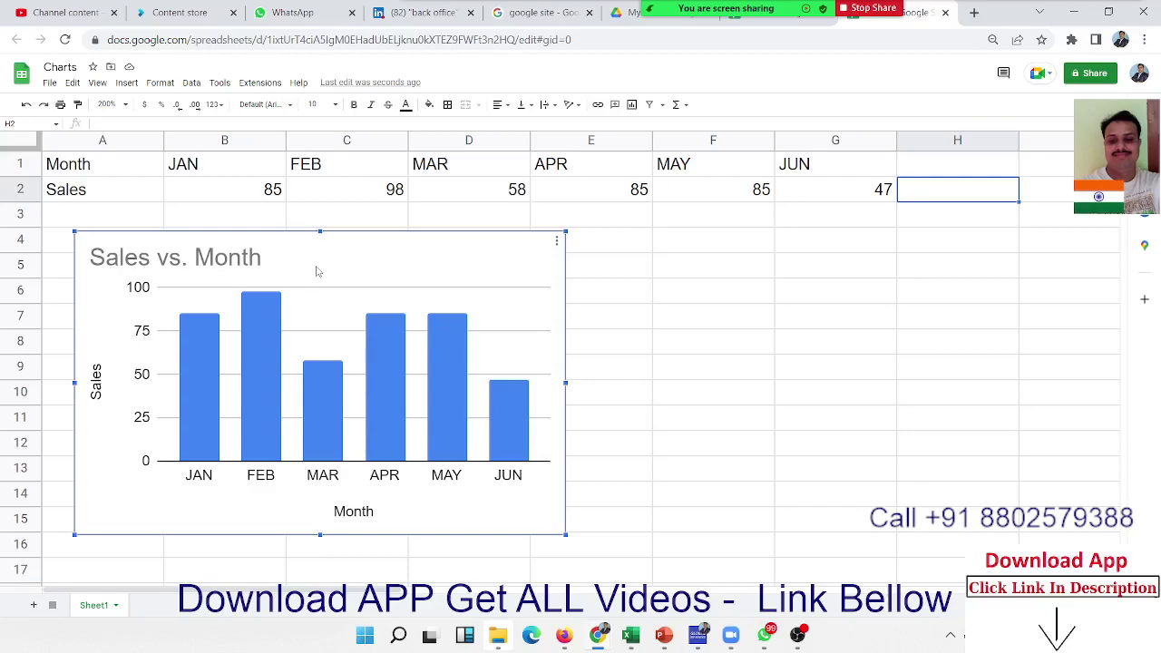
# - Reopen the chart editor and display the Chart type list on Setup
pyautogui.doubleClick(541, 251)
pyautogui.click(556, 241)
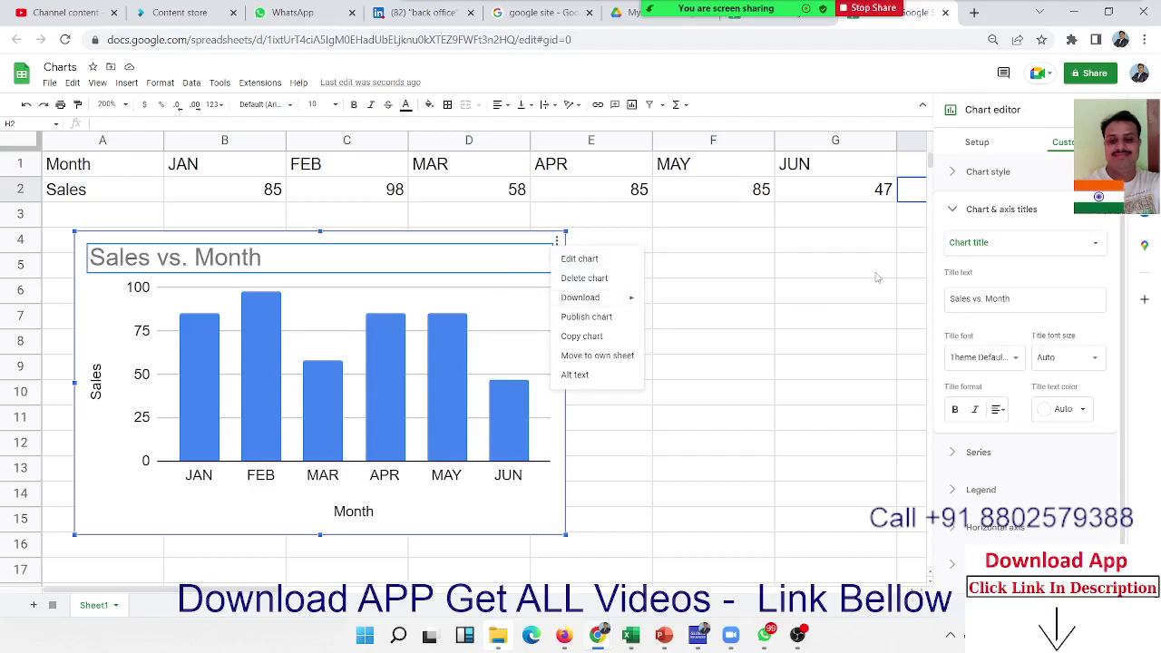
pyautogui.click(979, 175)
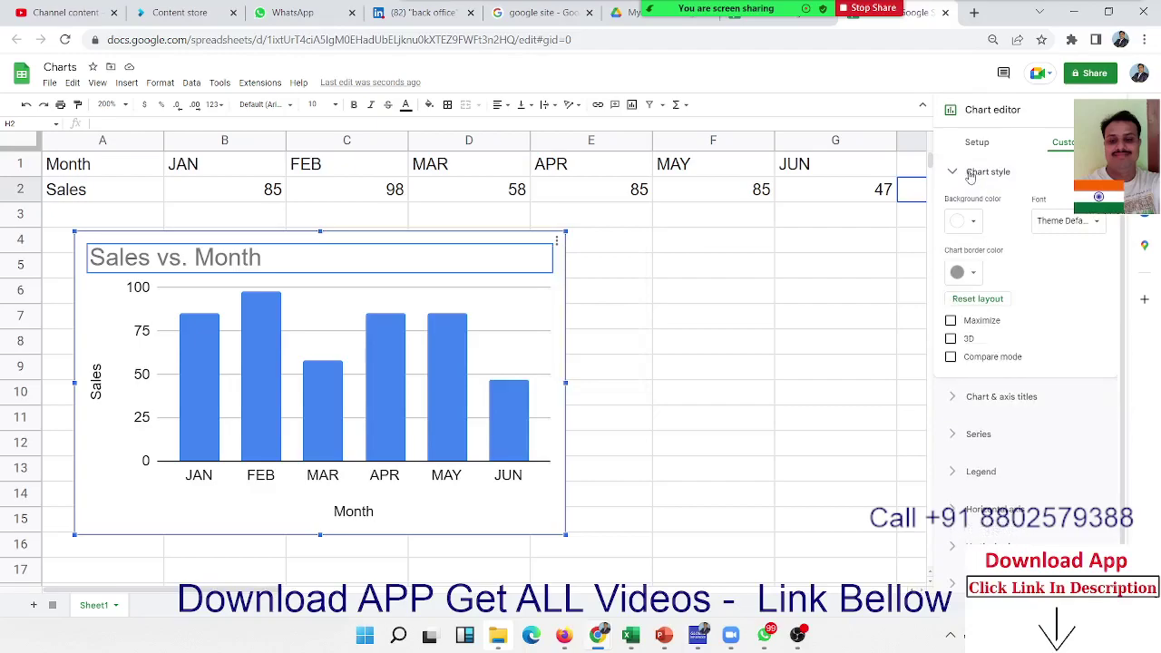
pyautogui.click(971, 167)
pyautogui.click(977, 143)
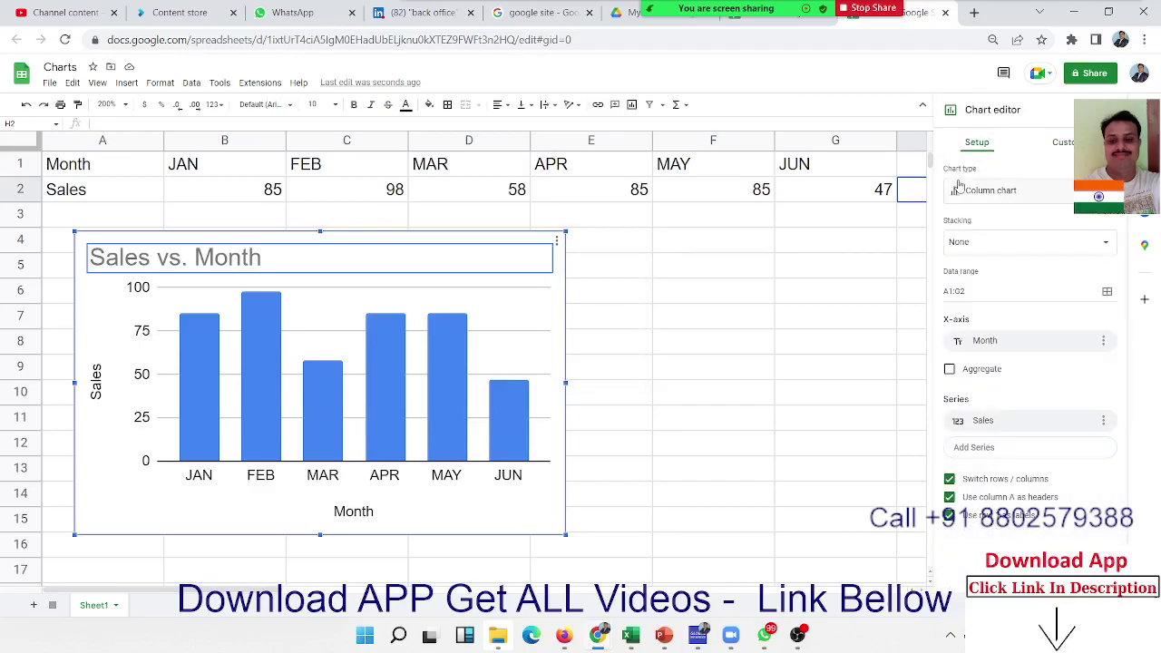
pyautogui.click(959, 191)
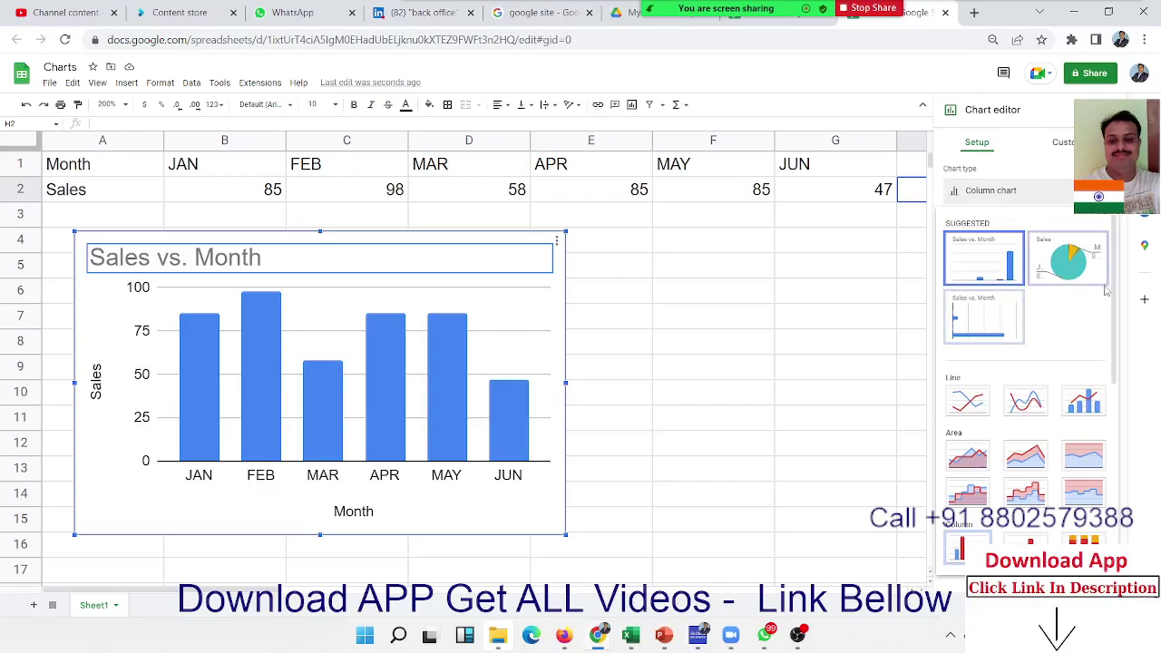
pyautogui.scroll(-3, 1104, 297)
pyautogui.scroll(5, 1104, 297)
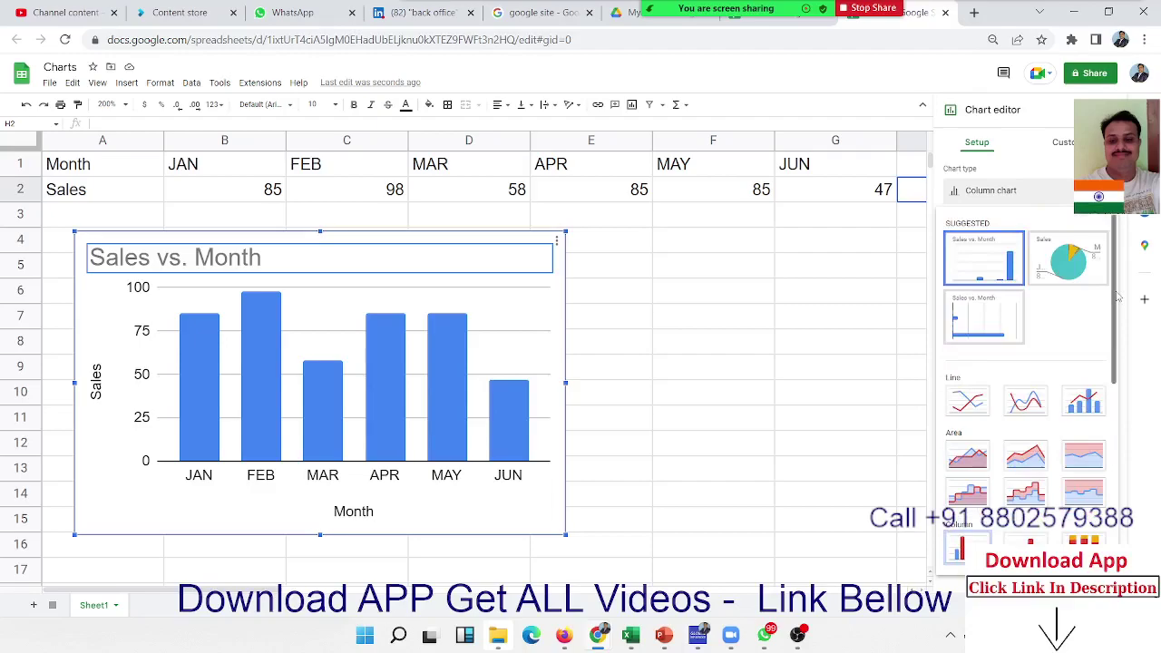
pyautogui.moveTo(1117, 308)
pyautogui.mouseDown()
pyautogui.moveTo(1120, 377)
pyautogui.moveTo(1112, 285)
pyautogui.mouseUp()
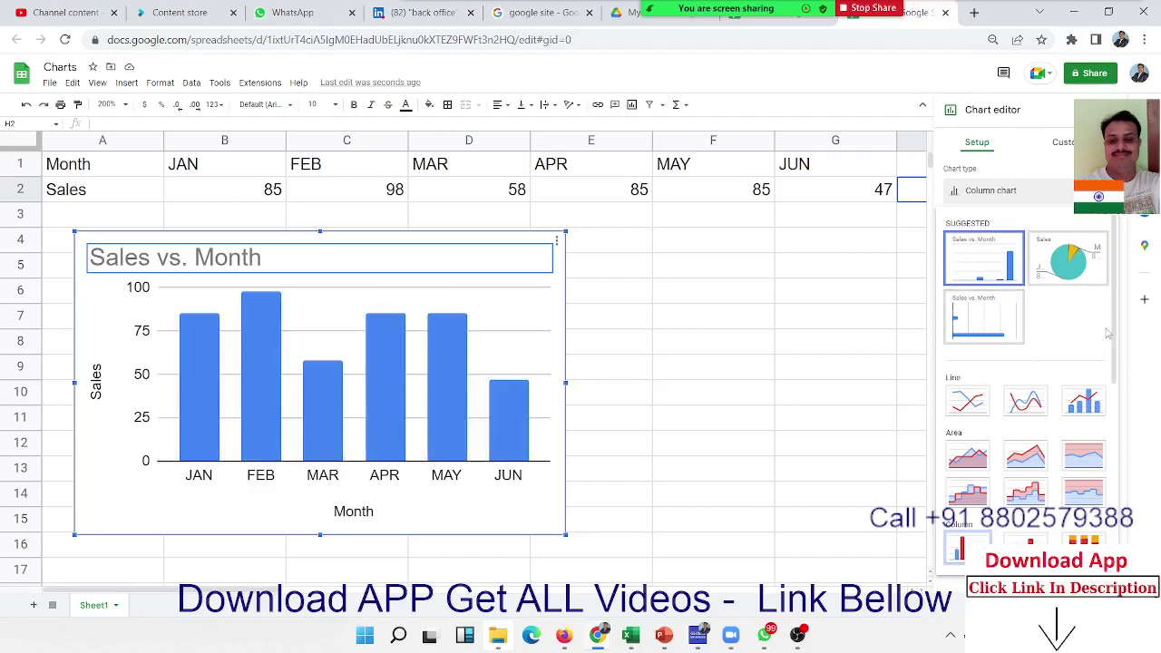
pyautogui.moveTo(1115, 348); pyautogui.dragTo(1117, 392)
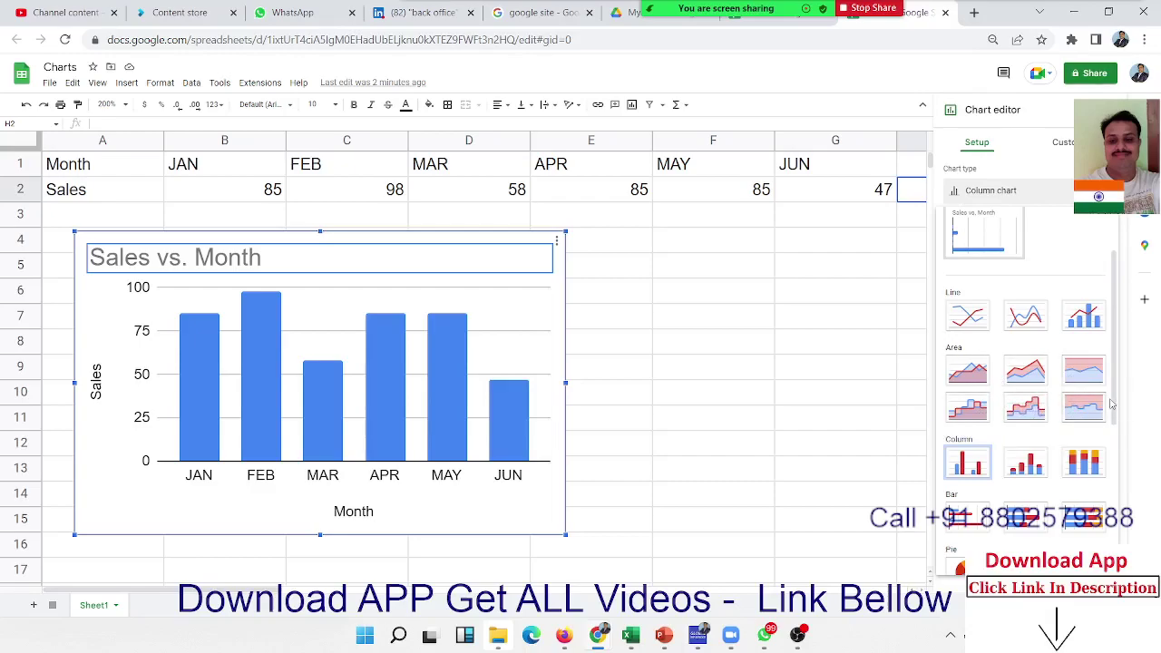
pyautogui.scroll(-1, 1114, 425)
pyautogui.moveTo(1114, 425)
pyautogui.mouseDown()
pyautogui.moveTo(1127, 455)
pyautogui.moveTo(1118, 485)
pyautogui.mouseUp()
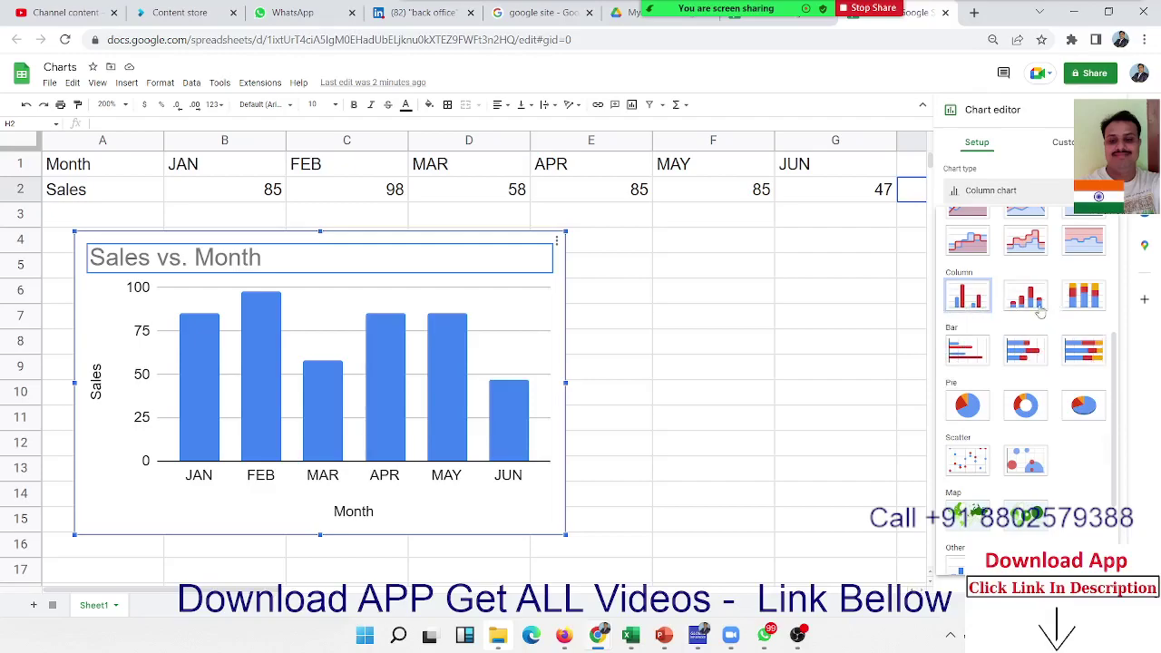
pyautogui.scroll(3, 1039, 314)
pyautogui.scroll(-3, 1035, 336)
pyautogui.scroll(3, 985, 304)
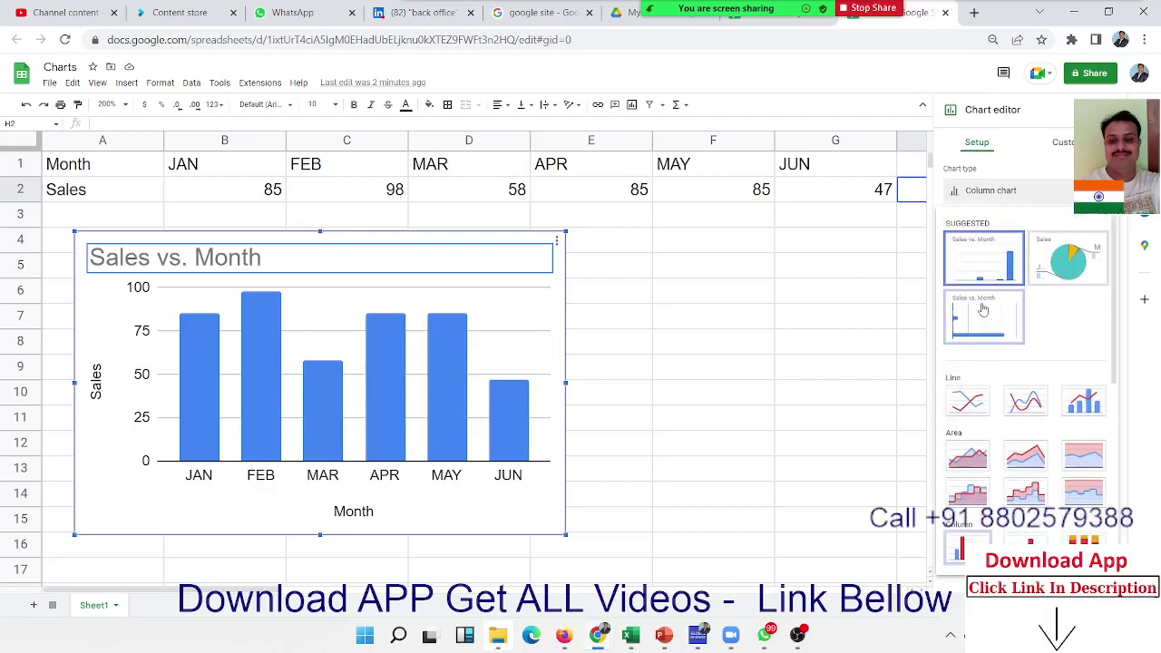
pyautogui.scroll(-3, 1067, 418)
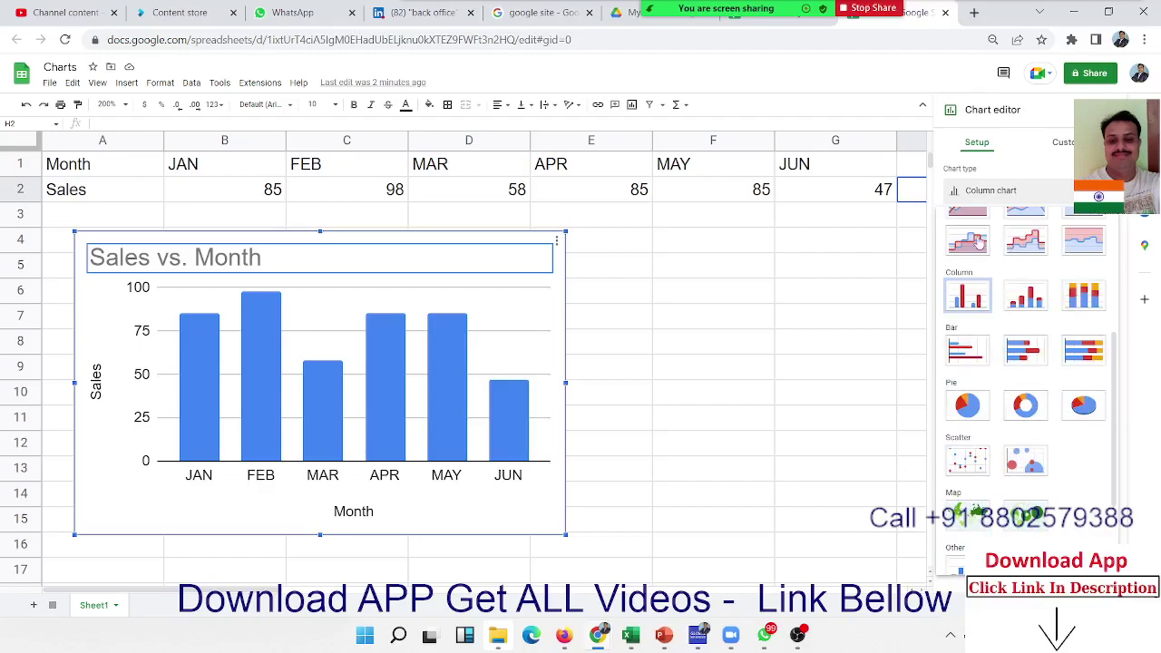
pyautogui.scroll(-3, 1064, 343)
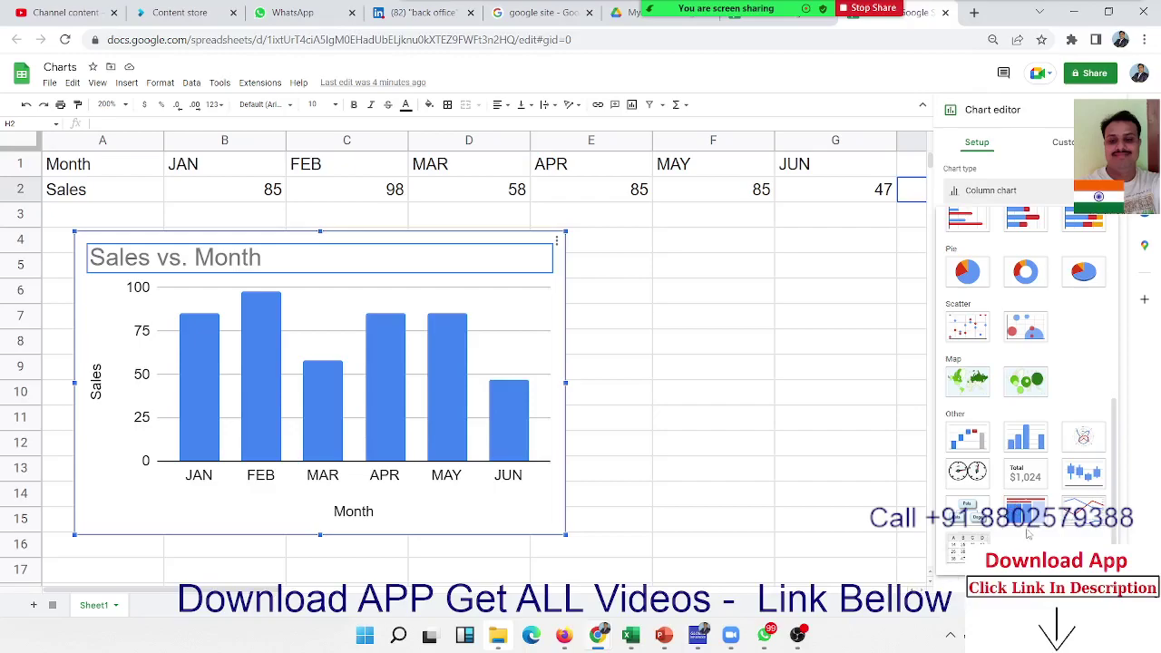
pyautogui.scroll(5, 1026, 536)
pyautogui.scroll(5, 1028, 537)
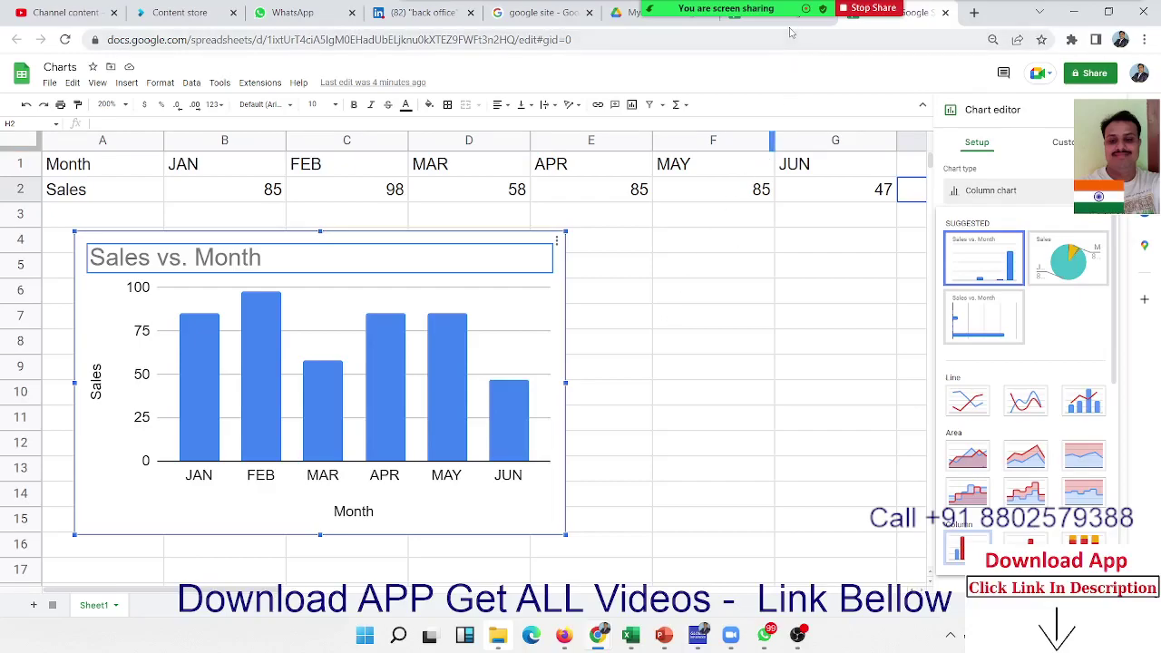
# - Browse the SData Data sheet, scrolling through the NON_EXCLUDED_RESPONSES column
pyautogui.click(750, 20)
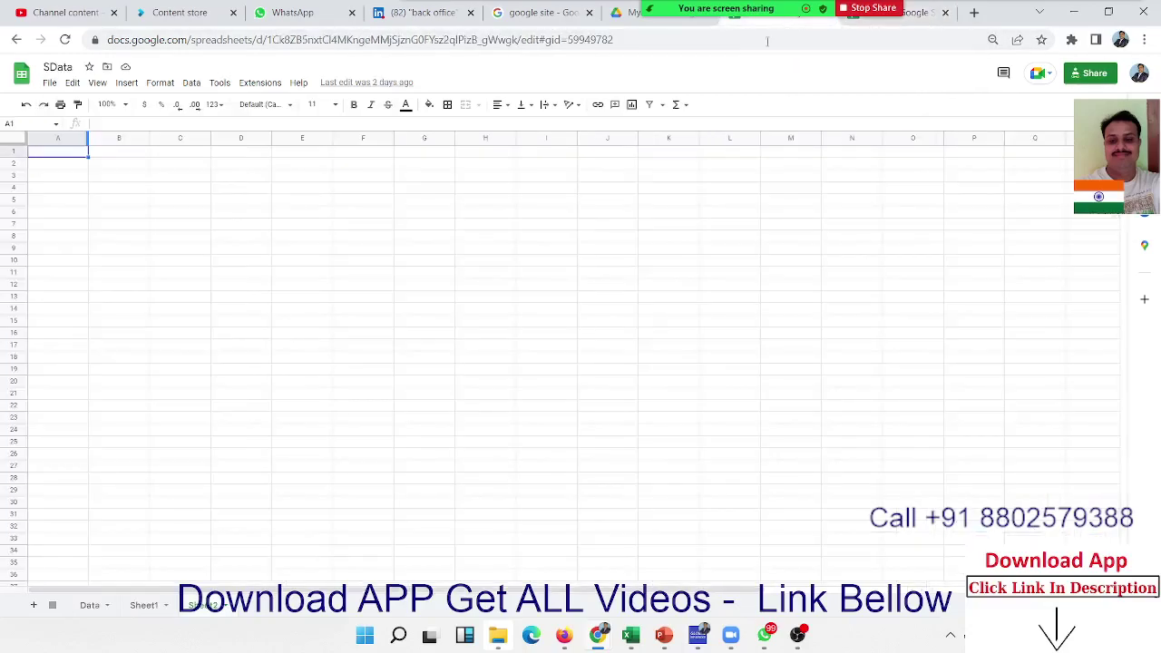
pyautogui.click(96, 605)
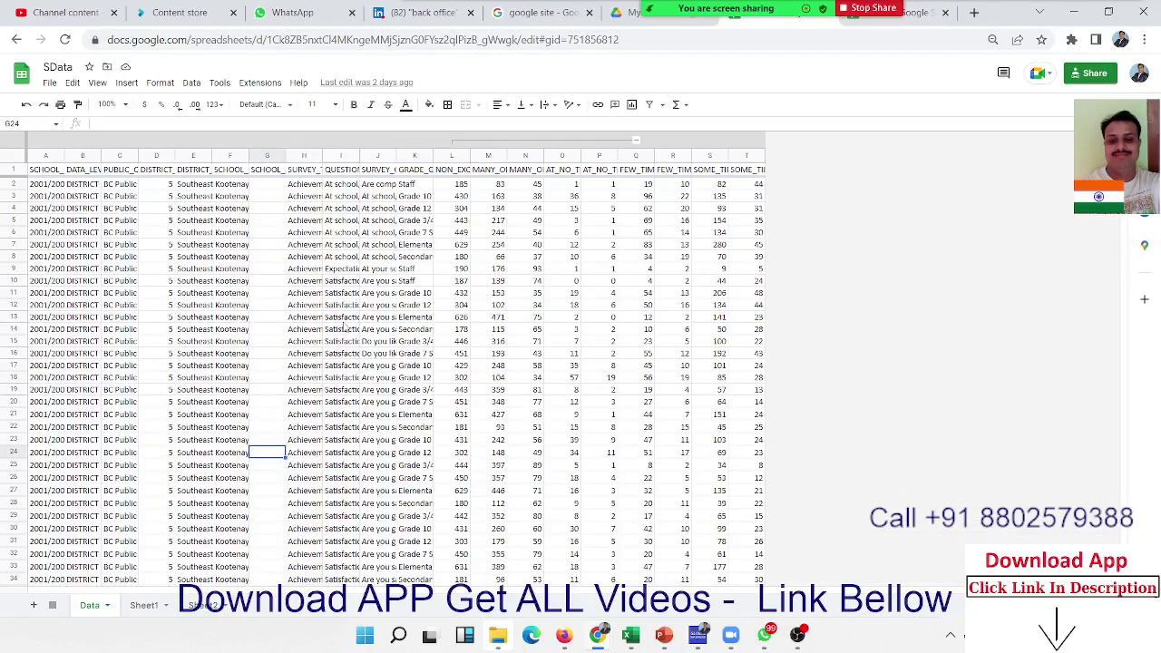
pyautogui.click(455, 156)
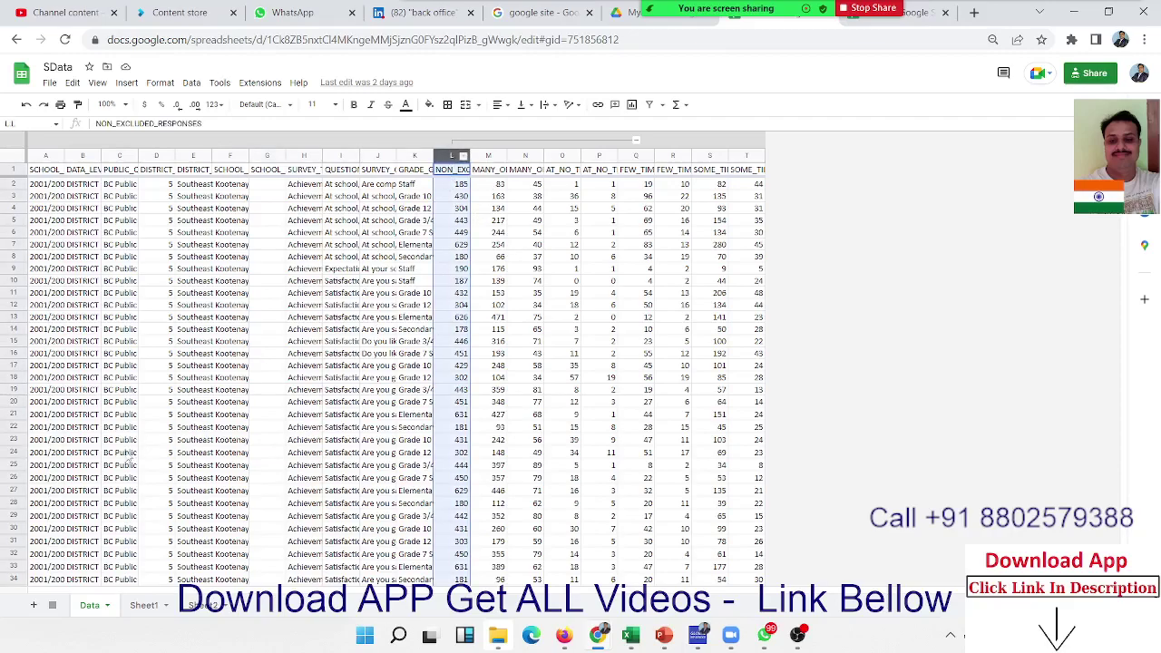
pyautogui.scroll(-10, 293, 366)
pyautogui.scroll(-10, 272, 408)
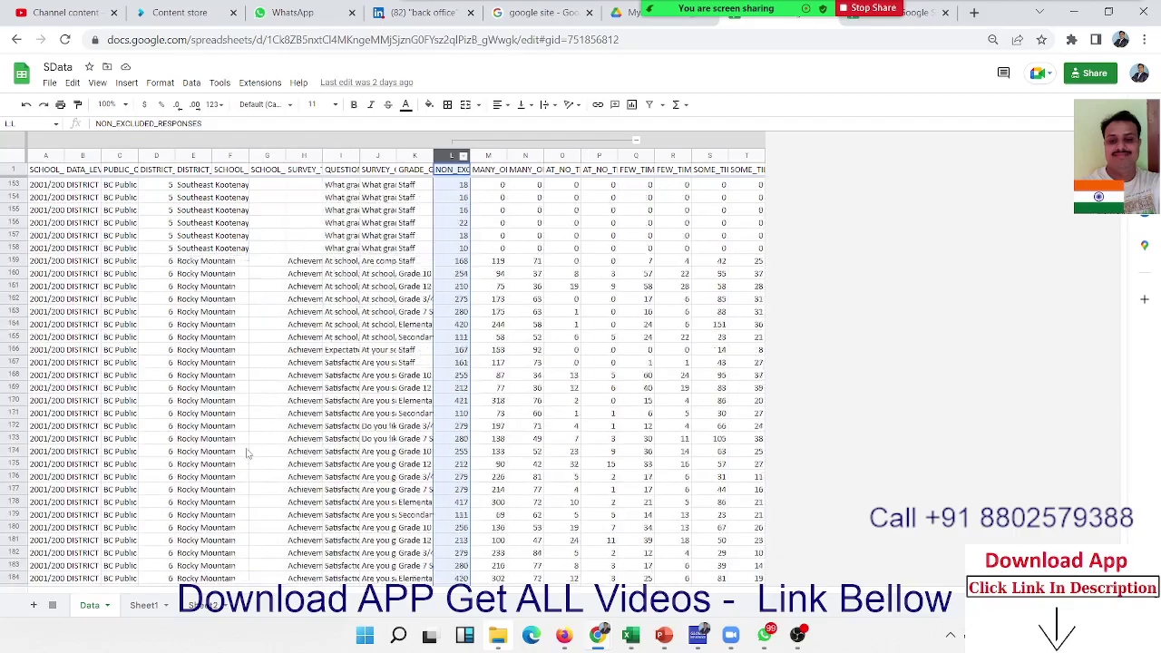
pyautogui.scroll(-10, 249, 453)
pyautogui.scroll(-10, 249, 454)
pyautogui.scroll(-10, 251, 446)
pyautogui.scroll(-10, 251, 443)
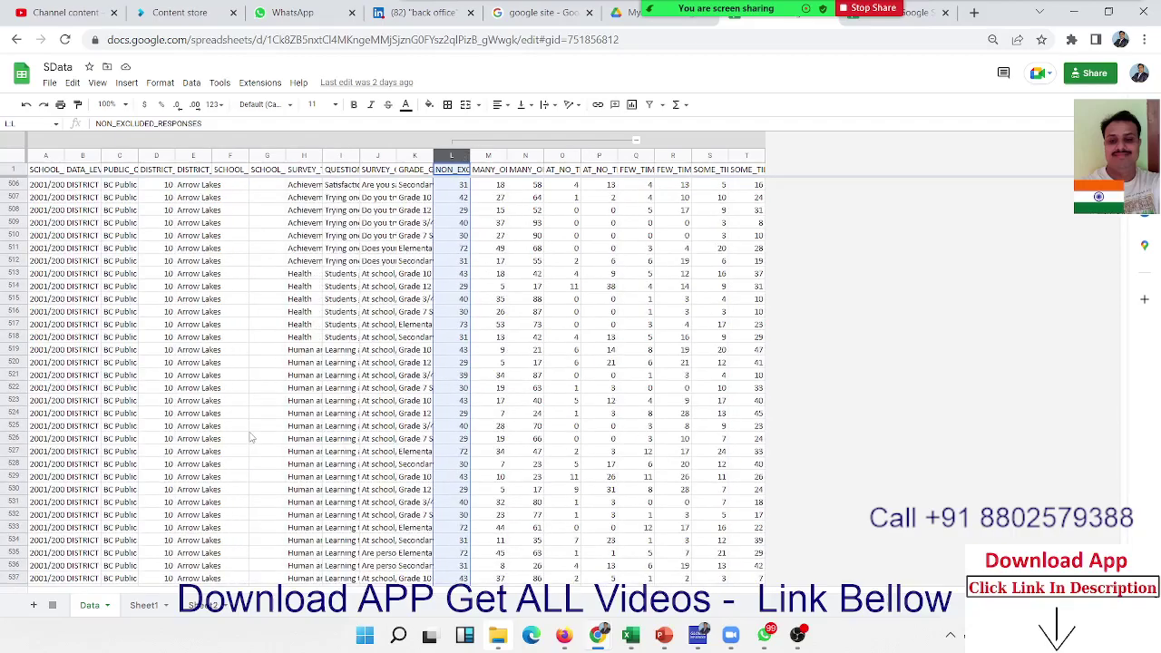
pyautogui.scroll(-10, 251, 437)
pyautogui.scroll(-10, 251, 438)
pyautogui.scroll(10, 251, 438)
pyautogui.scroll(-10, 251, 437)
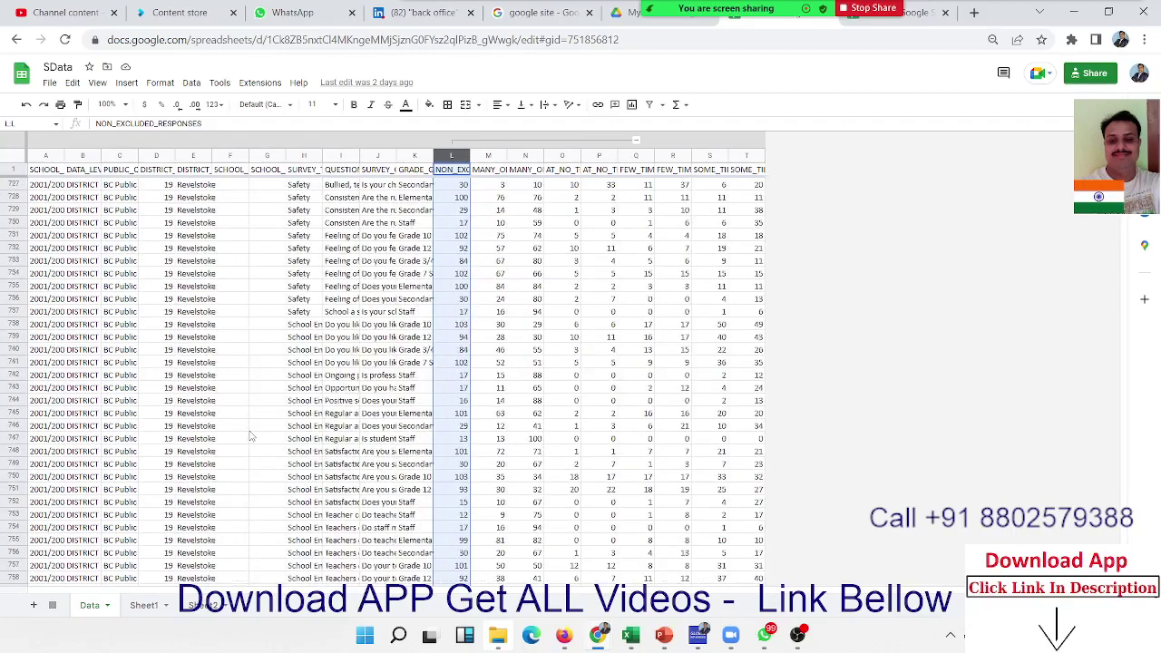
pyautogui.scroll(5, 251, 437)
pyautogui.scroll(10, 252, 431)
pyautogui.scroll(10, 254, 427)
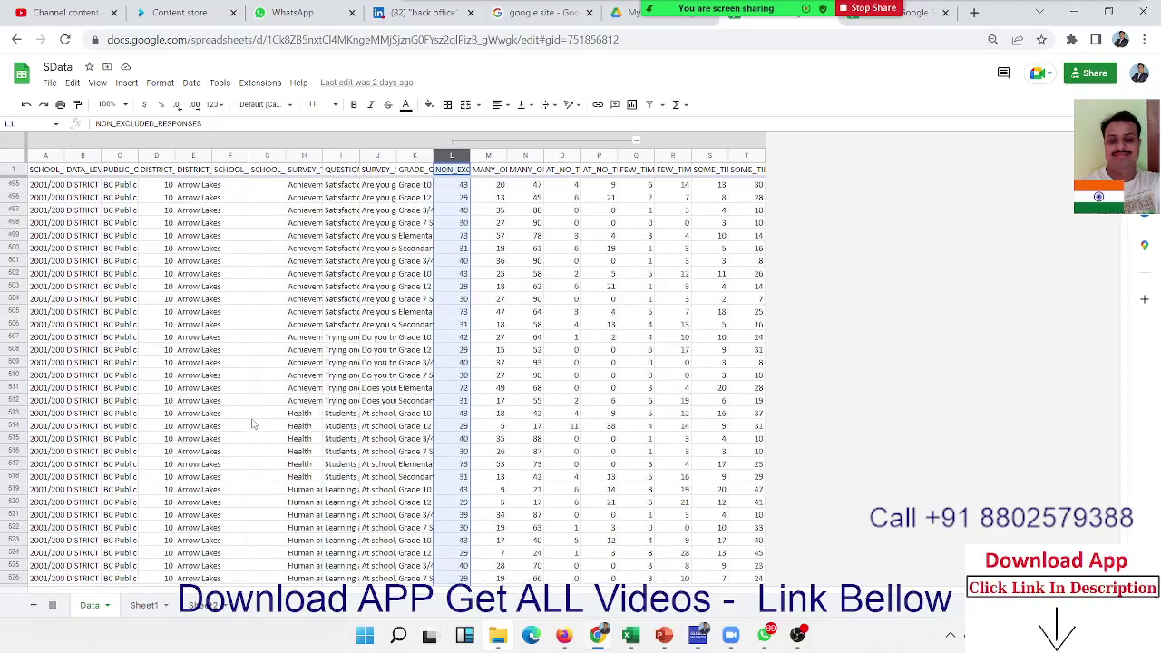
pyautogui.scroll(10, 254, 420)
pyautogui.scroll(10, 255, 420)
pyautogui.scroll(10, 256, 416)
pyautogui.scroll(10, 257, 413)
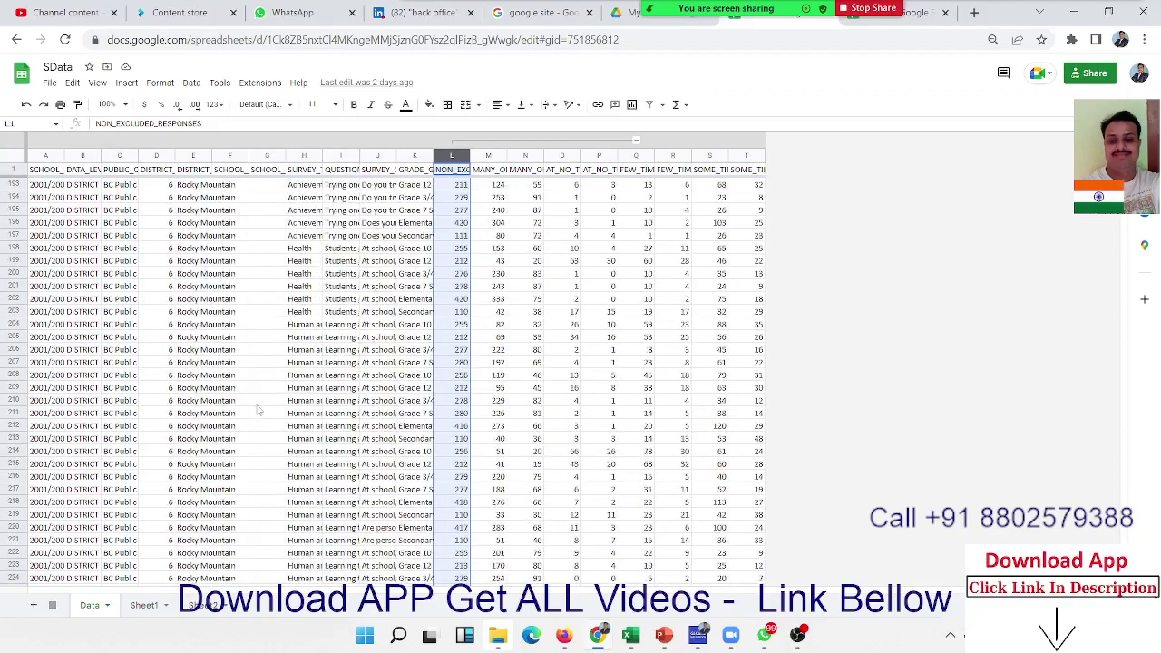
pyautogui.scroll(10, 258, 408)
pyautogui.scroll(10, 259, 404)
pyautogui.scroll(10, 259, 403)
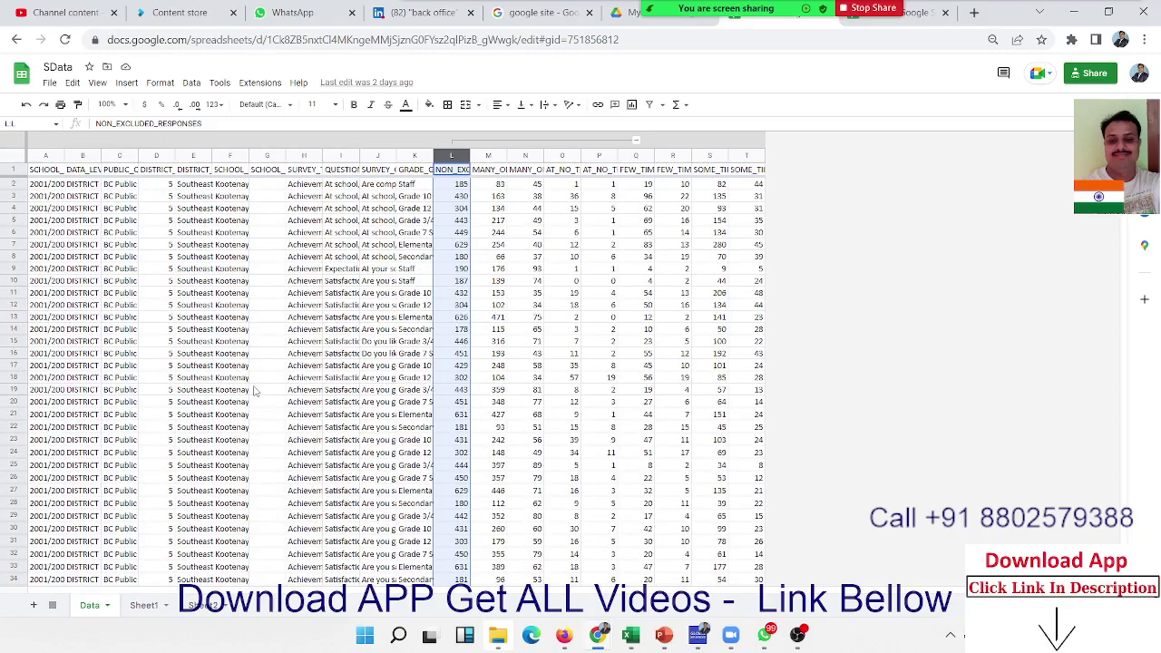
# - Check the empty Sheet1, then review the A1:G2 data in Charts
pyautogui.click(148, 606)
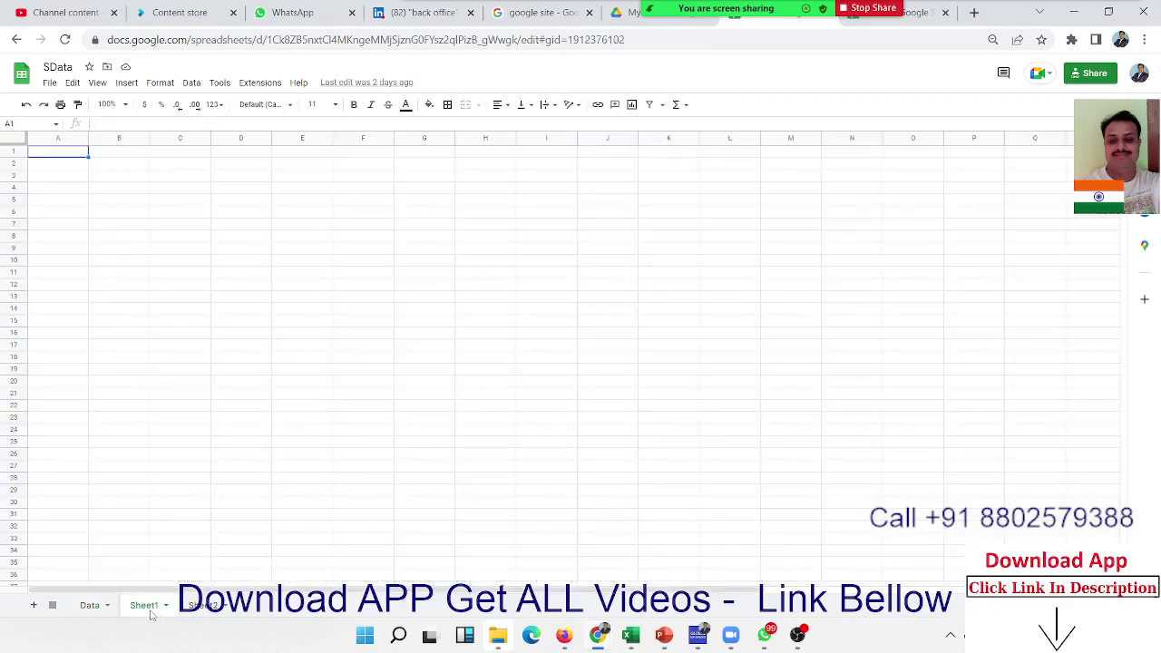
pyautogui.click(930, 14)
pyautogui.moveTo(100, 170); pyautogui.dragTo(819, 200)
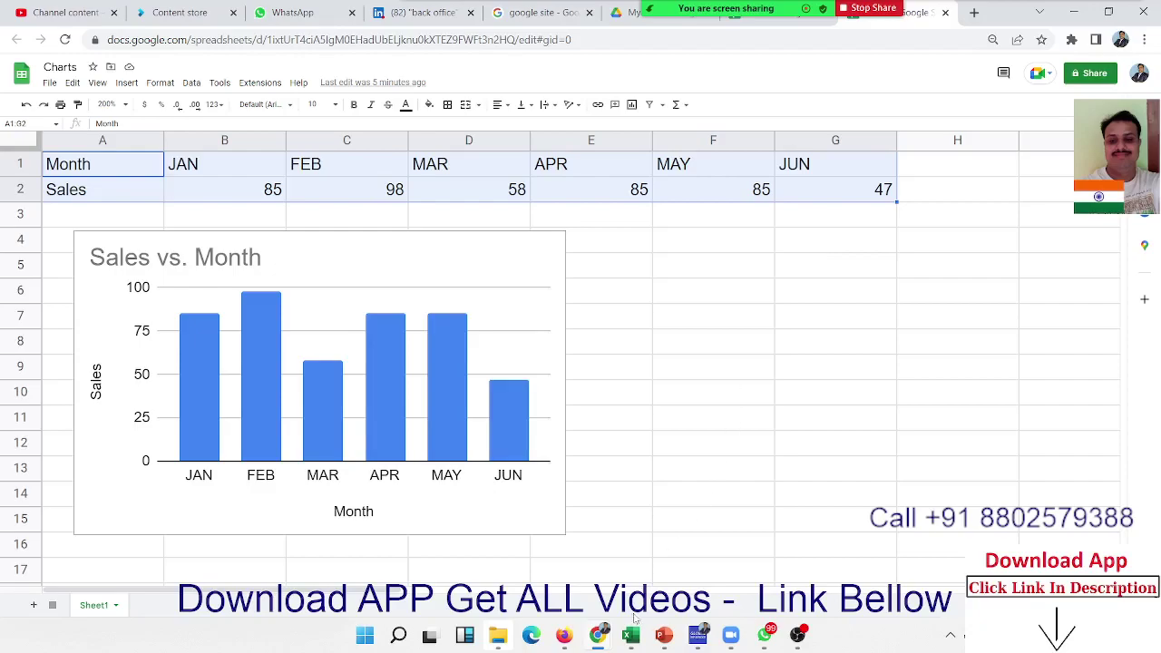
pyautogui.moveTo(634, 637)
pyautogui.click(715, 422)
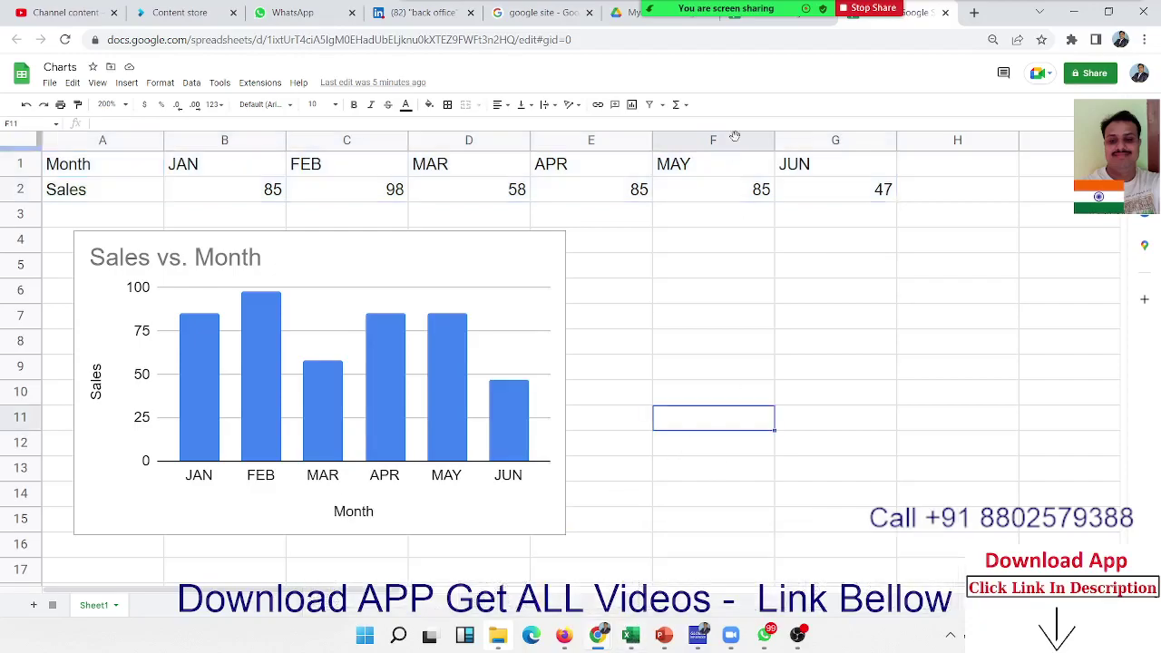
# - Scan the SData rows from BC Public School down to Vernon, then return to Charts
pyautogui.click(763, 27)
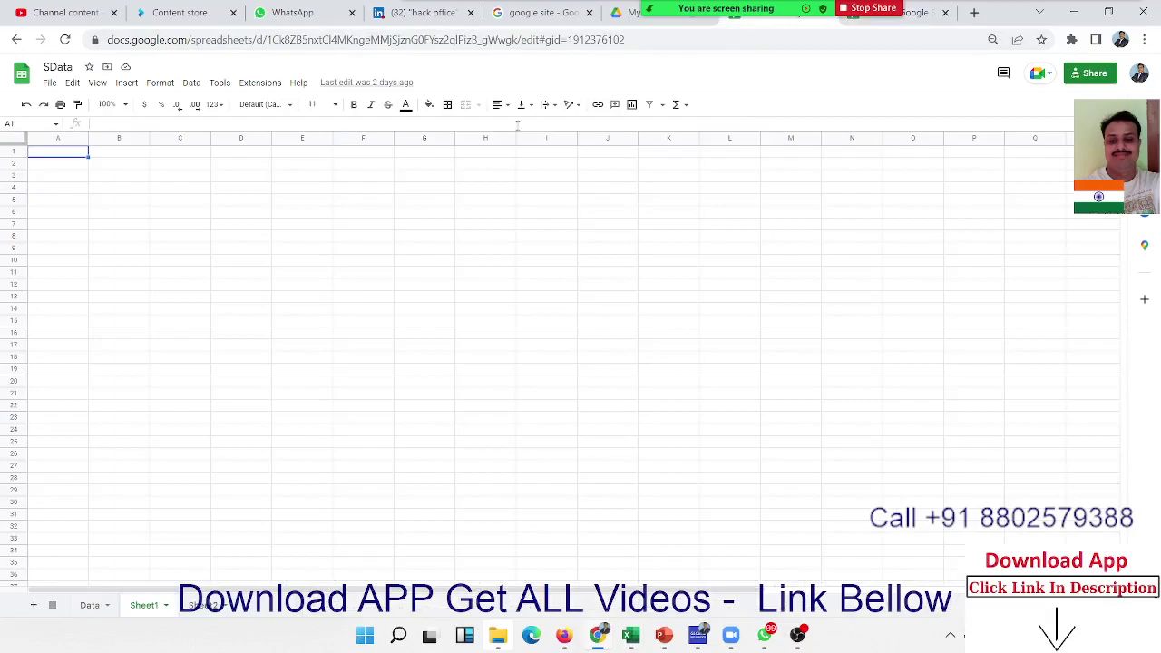
pyautogui.click(90, 605)
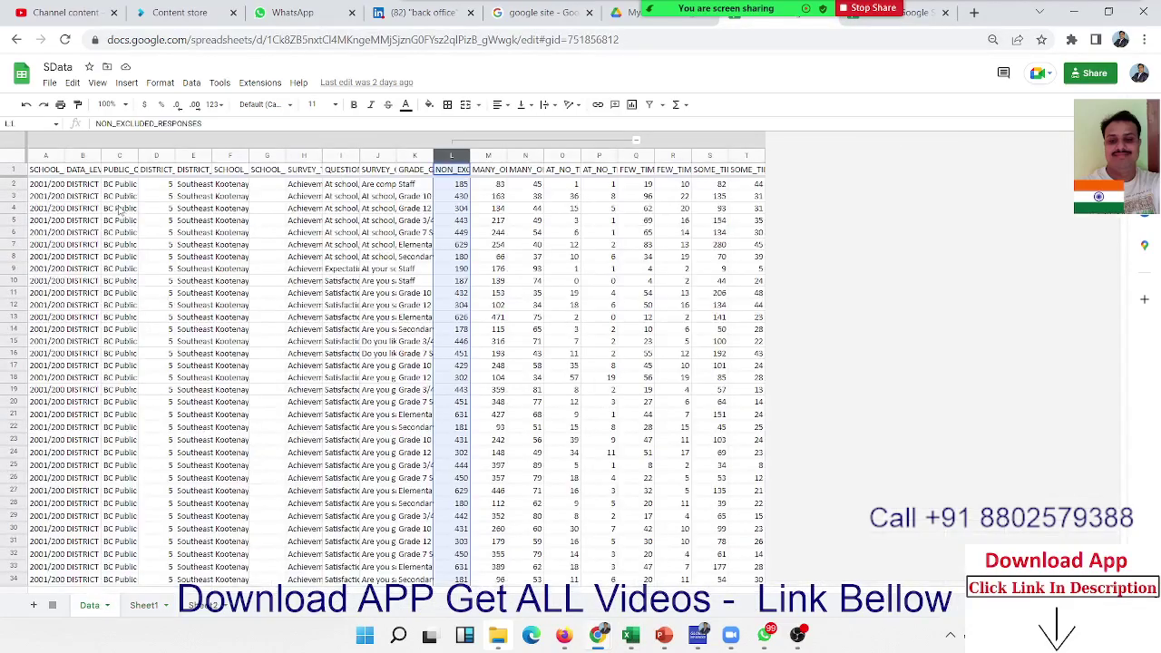
pyautogui.click(119, 208)
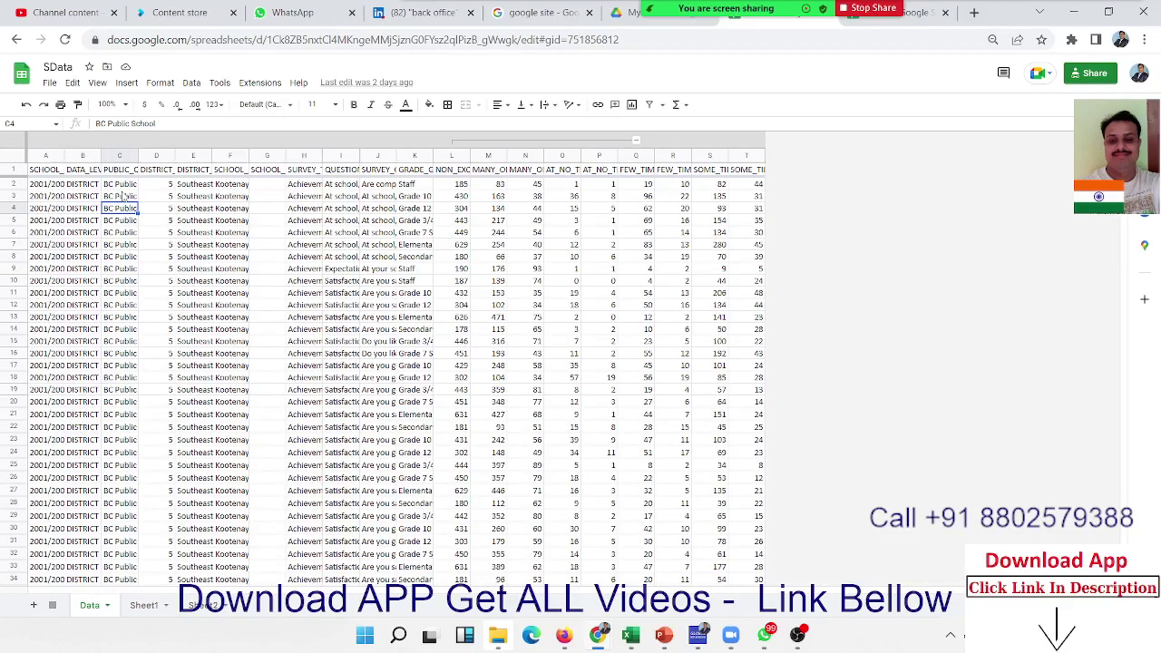
pyautogui.scroll(-10, 121, 313)
pyautogui.scroll(-10, 123, 317)
pyautogui.scroll(-10, 125, 324)
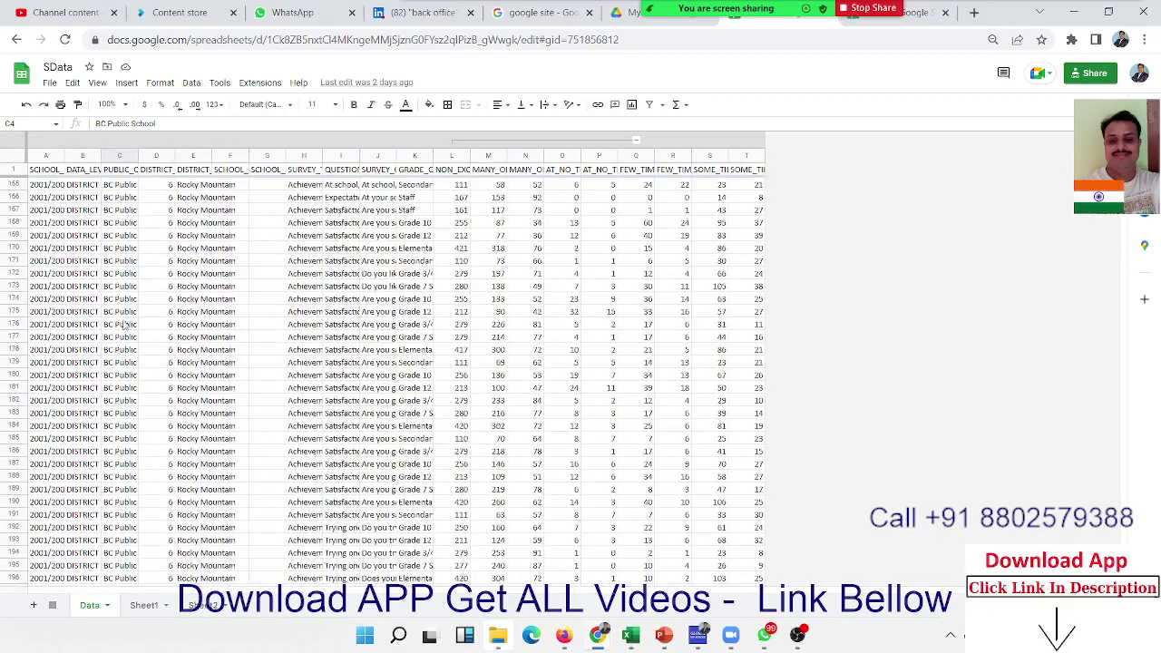
pyautogui.click(186, 274)
pyautogui.scroll(-10, 184, 313)
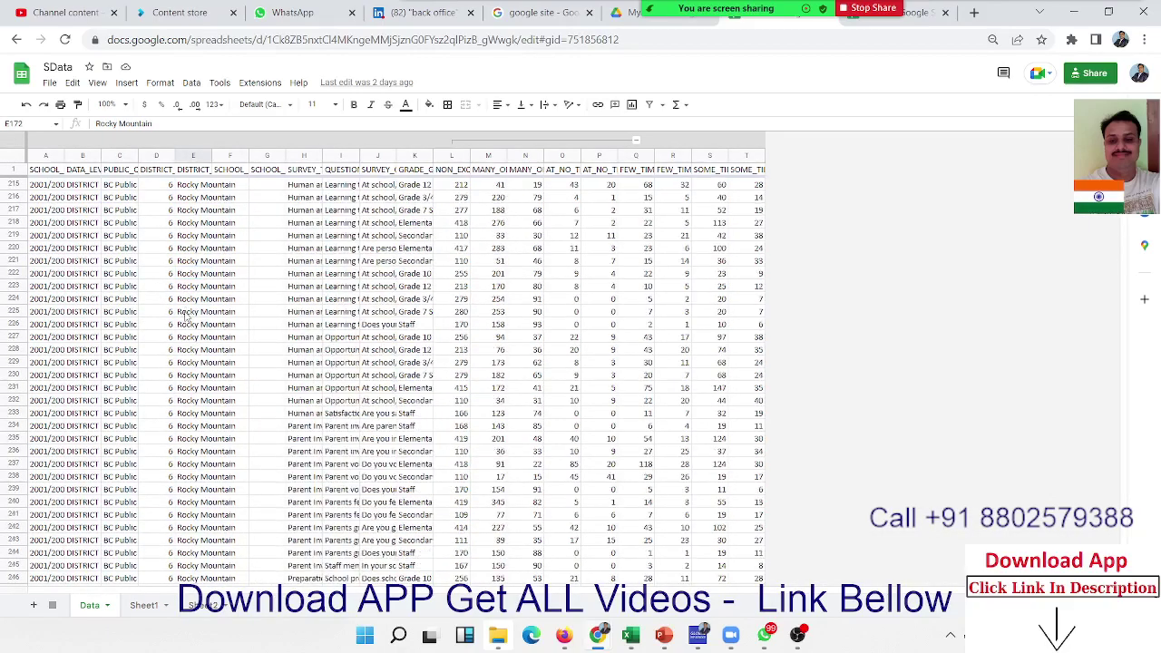
pyautogui.scroll(-12, 186, 316)
pyautogui.scroll(-12, 186, 315)
pyautogui.scroll(-12, 163, 336)
pyautogui.scroll(-12, 141, 354)
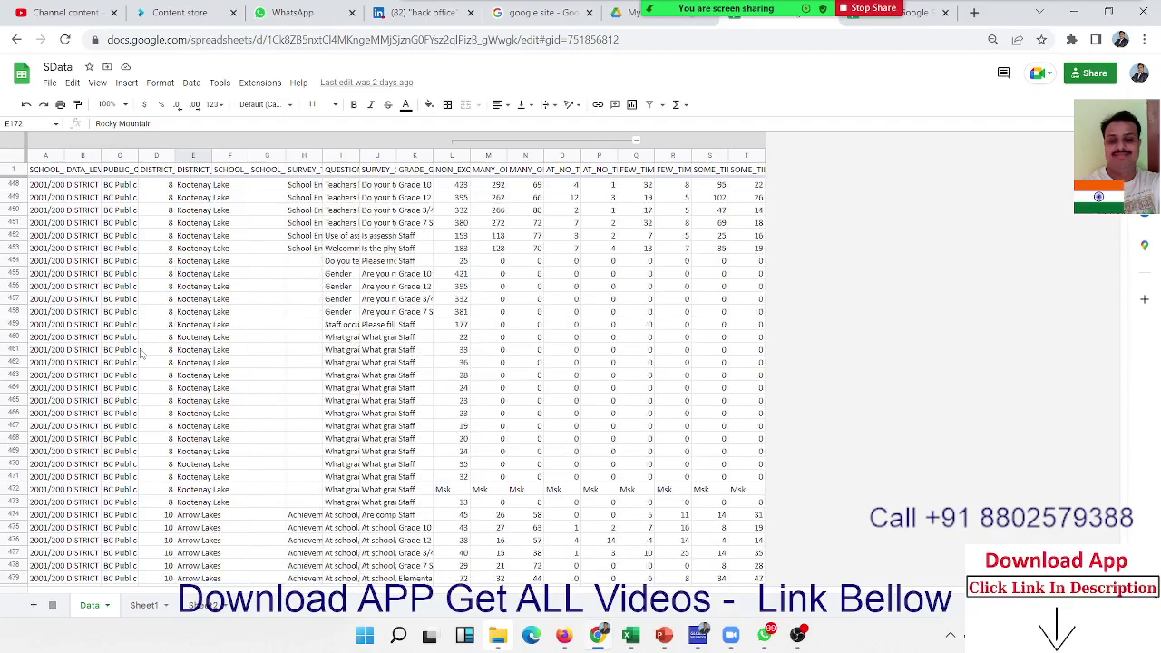
pyautogui.scroll(-14, 141, 352)
pyautogui.scroll(-14, 141, 349)
pyautogui.scroll(-14, 139, 345)
pyautogui.scroll(-14, 139, 340)
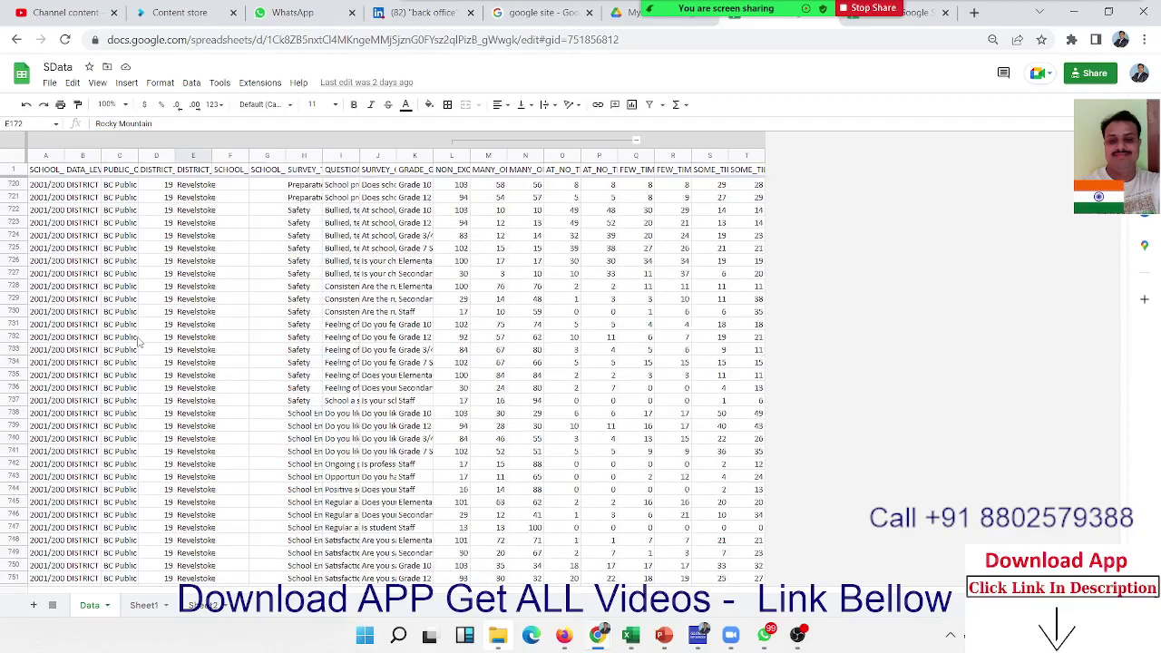
pyautogui.scroll(-15, 139, 341)
pyautogui.scroll(-15, 154, 341)
pyautogui.scroll(-15, 168, 345)
pyautogui.scroll(-15, 181, 339)
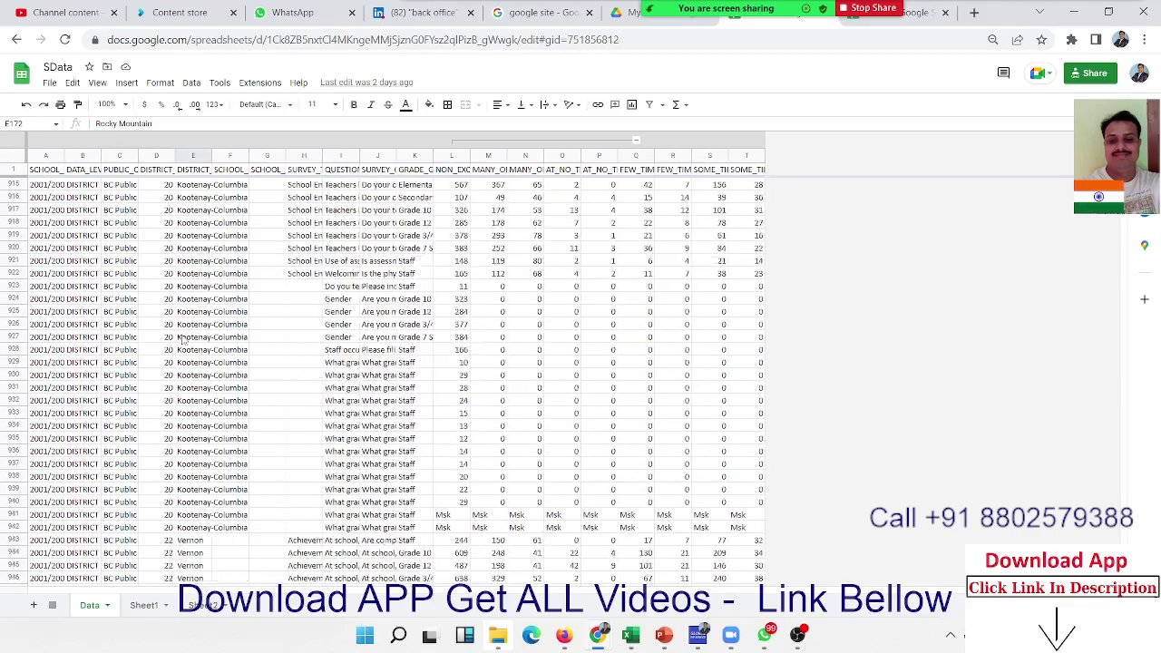
pyautogui.scroll(-14, 182, 338)
pyautogui.scroll(-13, 184, 340)
pyautogui.scroll(-10, 190, 326)
pyautogui.scroll(-9, 202, 258)
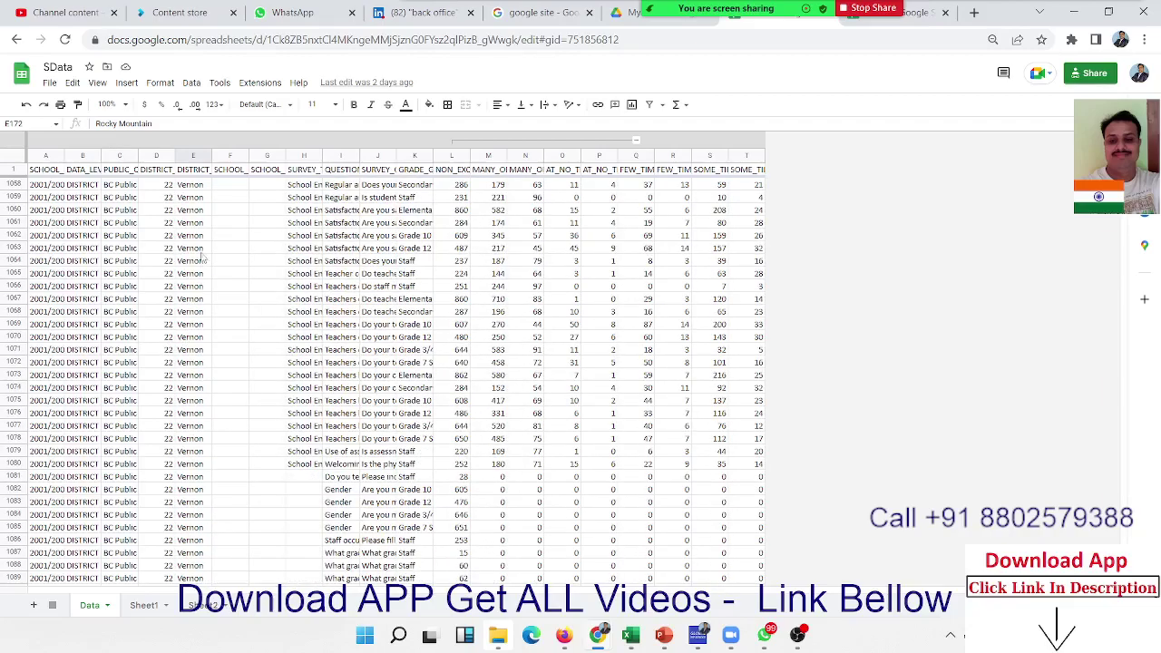
pyautogui.click(198, 235)
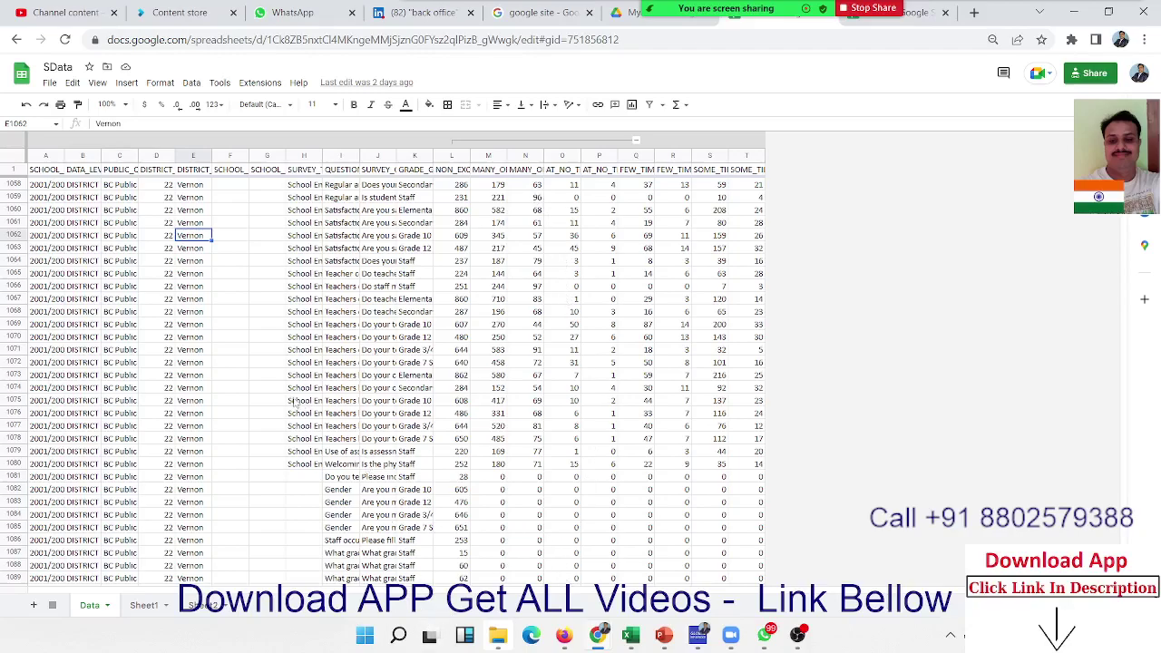
pyautogui.click(924, 24)
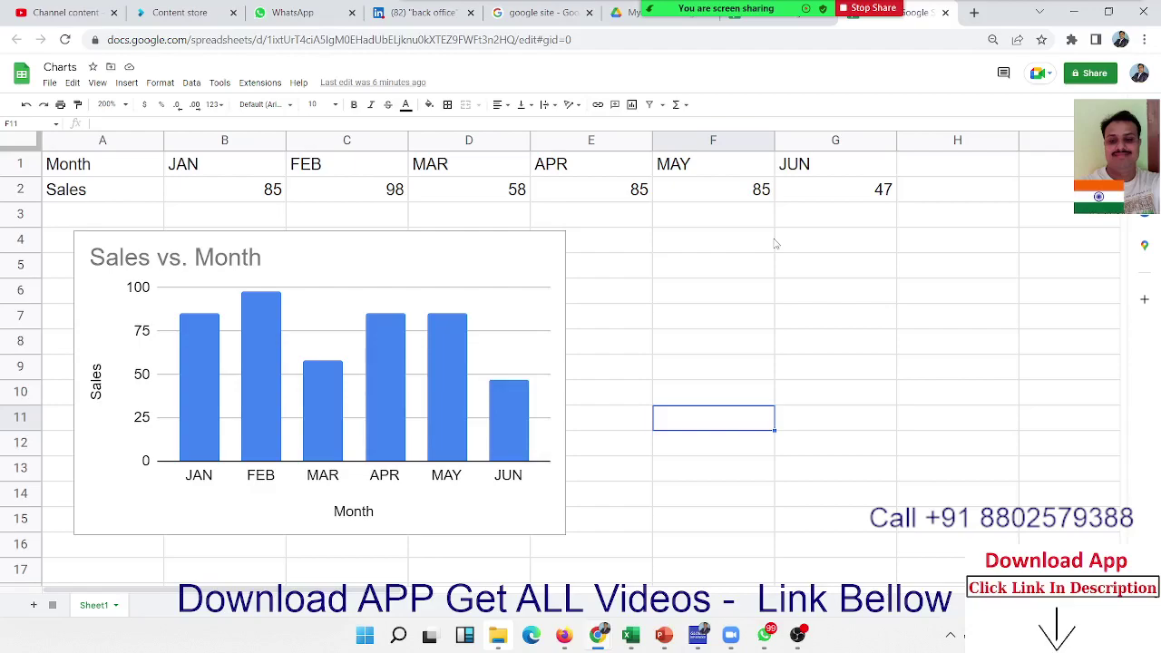
# - Select the Sales vs. Month chart and check a bar's value
pyautogui.click(522, 274)
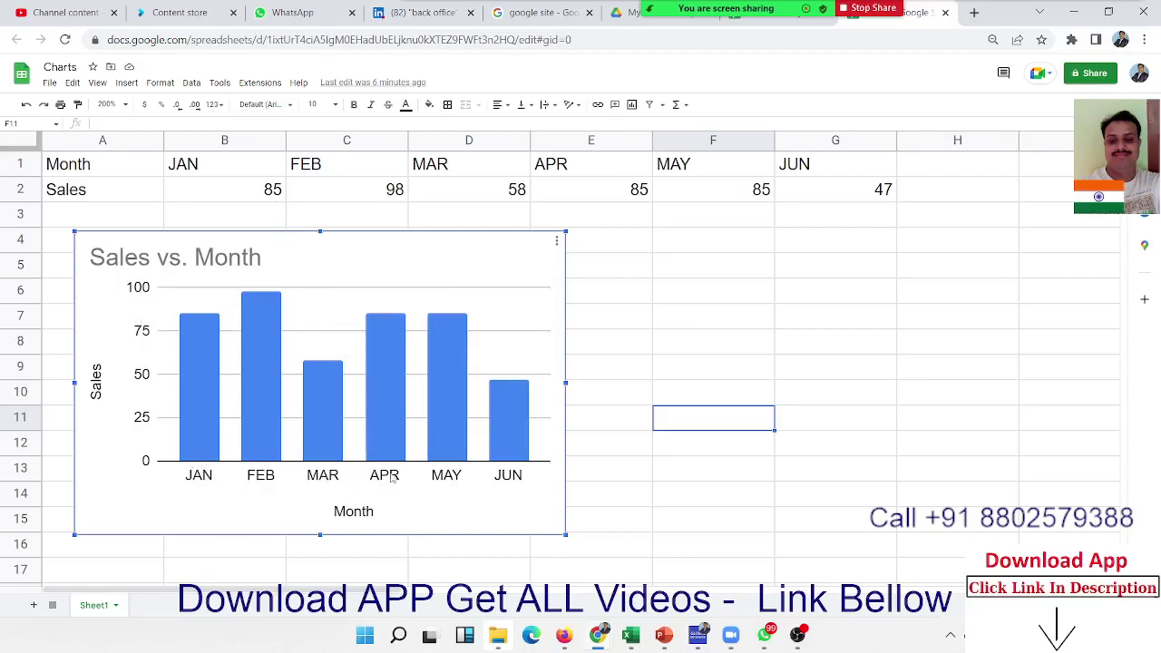
pyautogui.moveTo(381, 457)
# - Open the chart editor's Customize options, leaving the chart type as column
pyautogui.click(556, 241)
pyautogui.doubleClick(534, 248)
pyautogui.click(1060, 201)
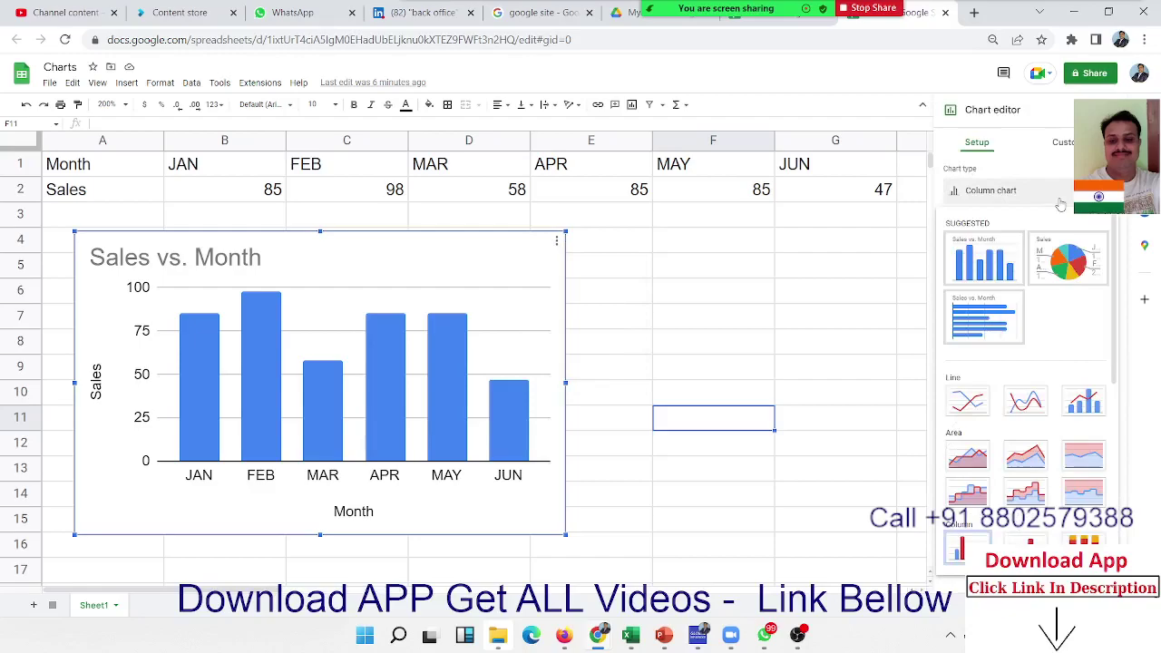
pyautogui.click(1061, 205)
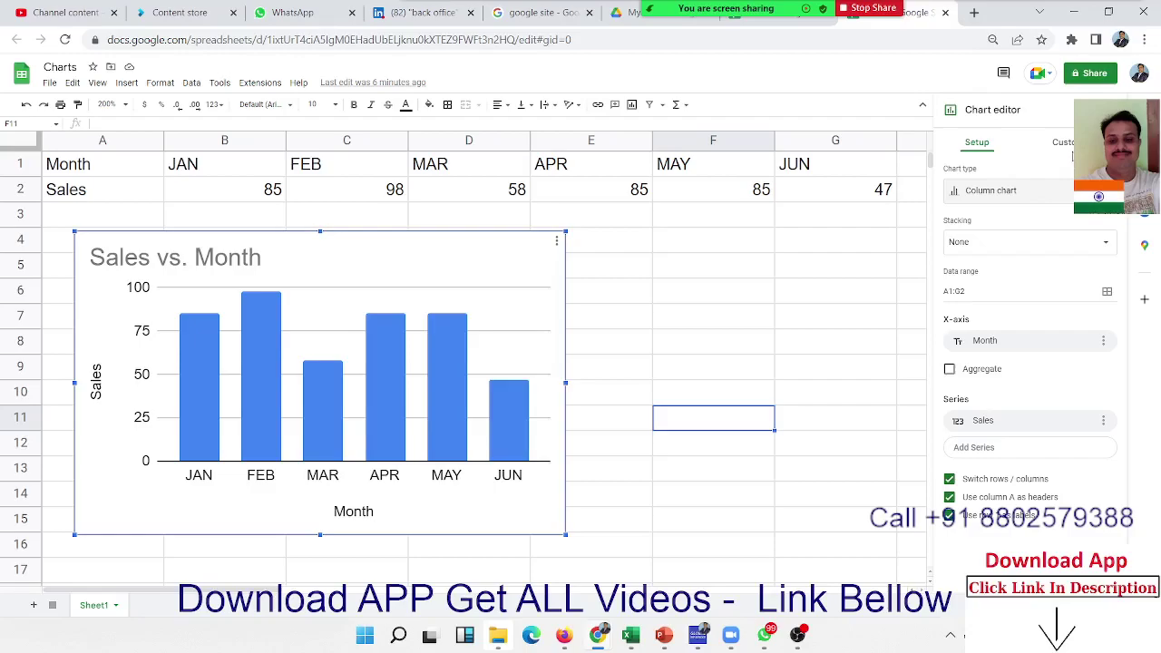
pyautogui.click(1064, 142)
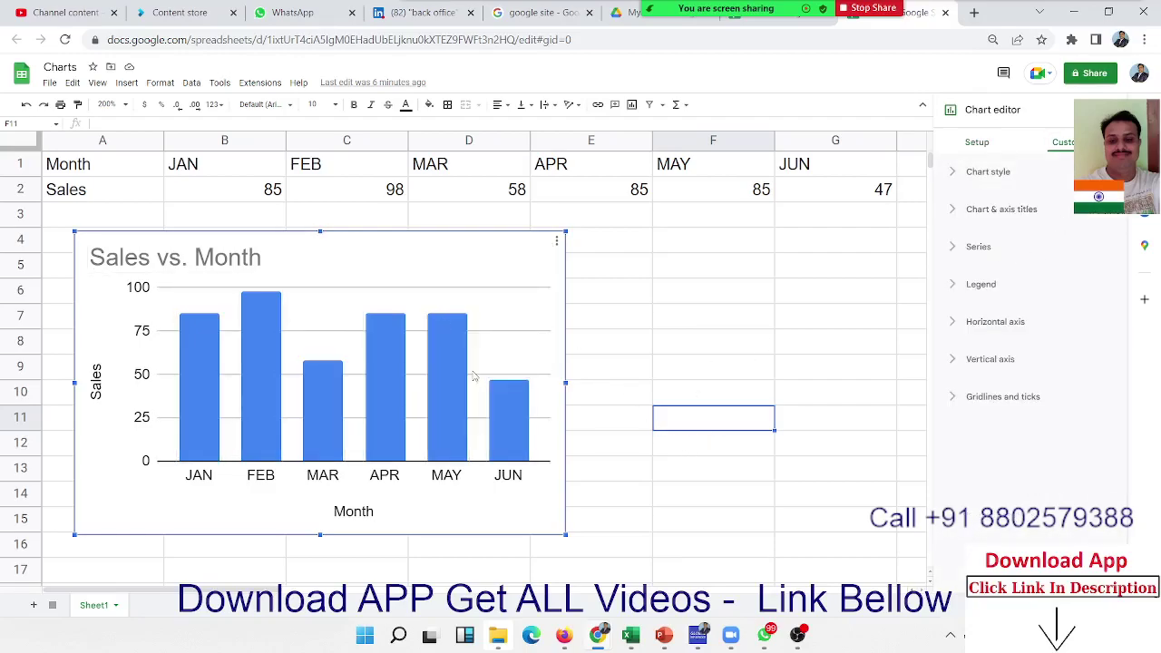
# - Expand Chart style and try 3D, Maximize and Compare mode, leaving all off
pyautogui.click(964, 179)
pyautogui.click(976, 272)
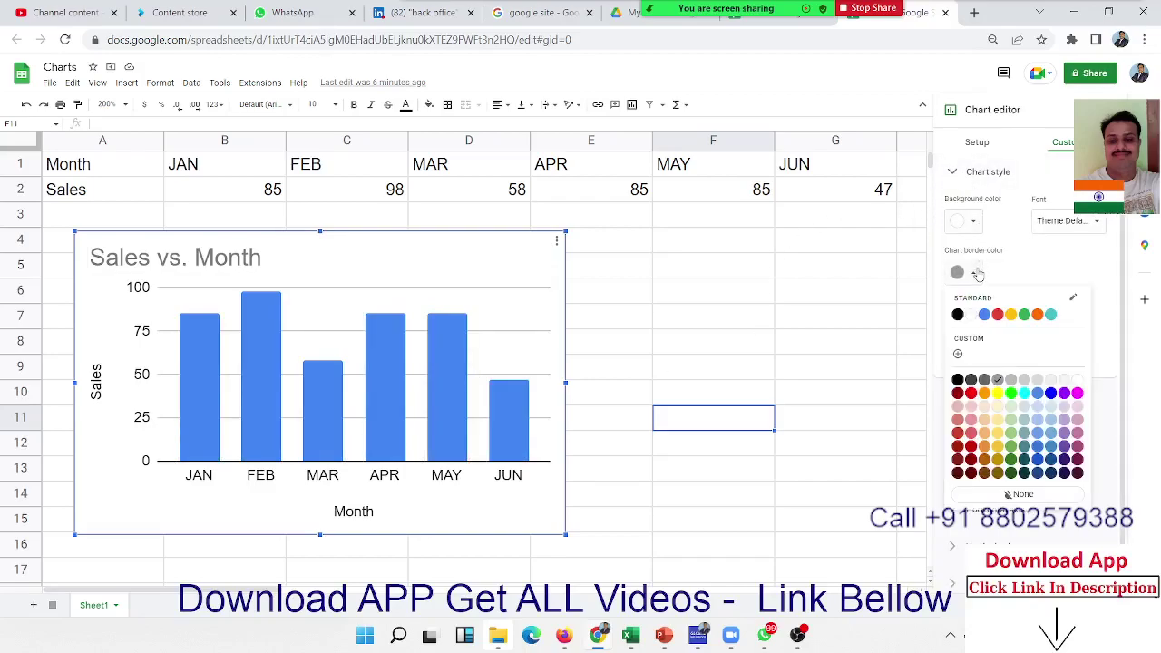
pyautogui.click(978, 274)
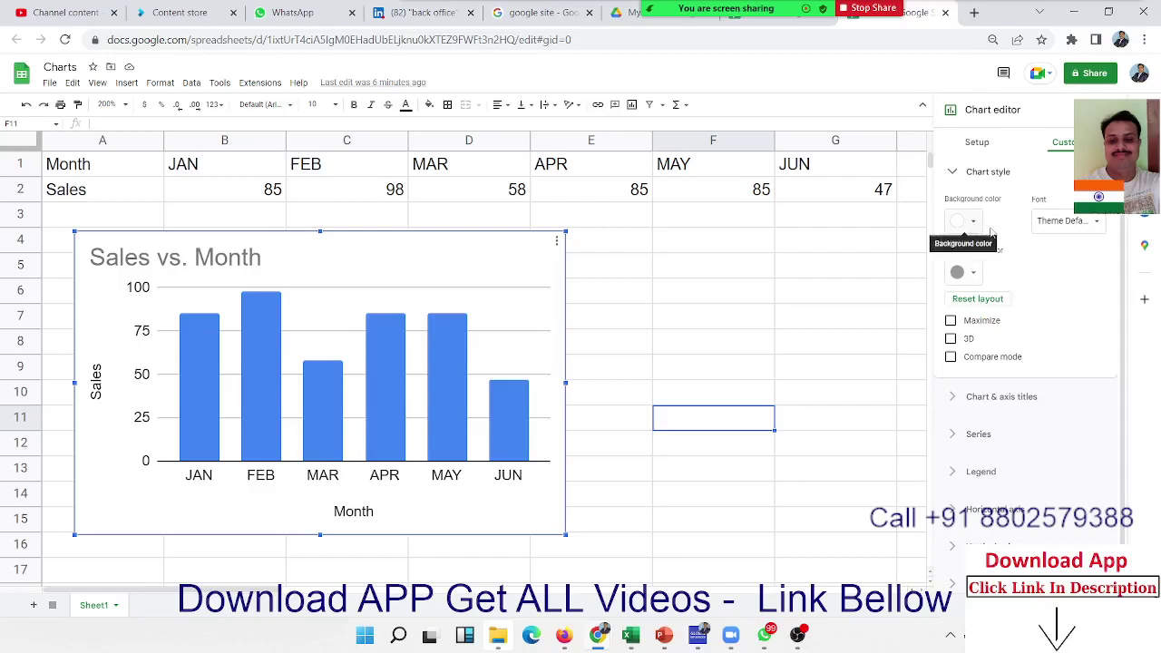
pyautogui.click(951, 339)
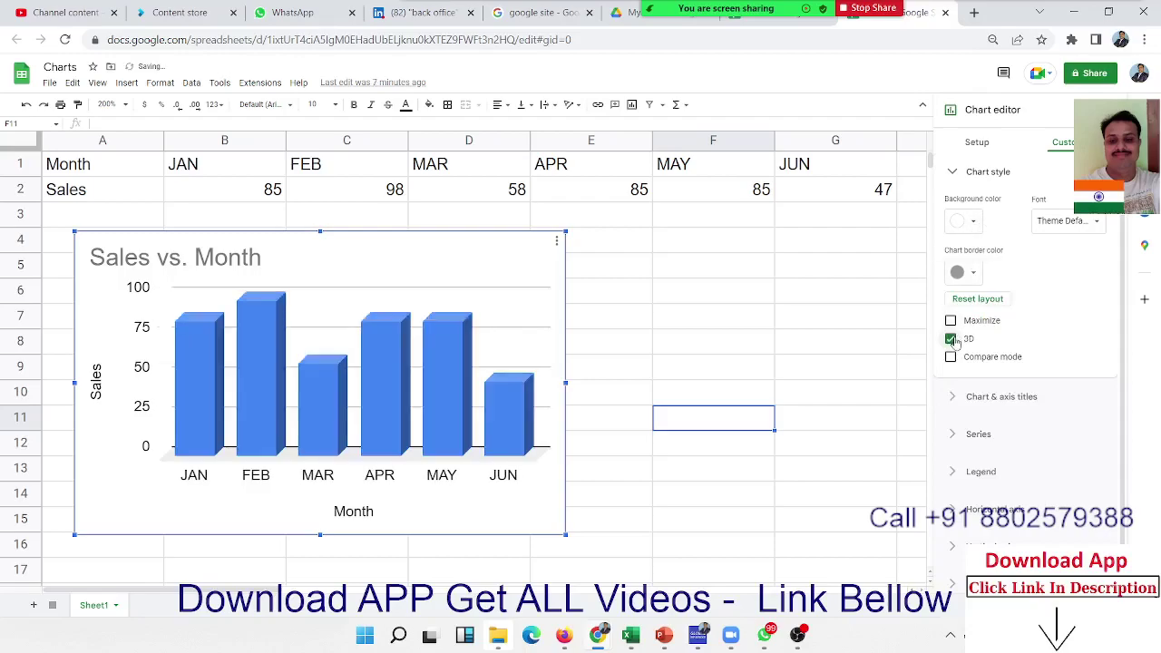
pyautogui.click(951, 339)
pyautogui.click(951, 321)
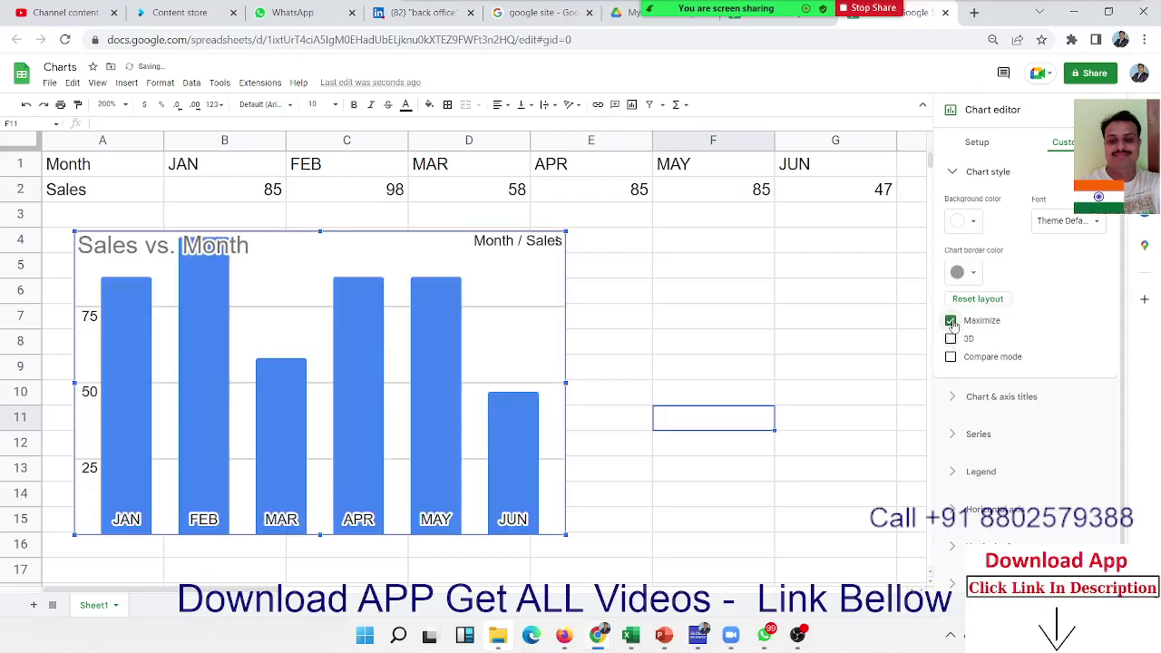
pyautogui.click(951, 320)
pyautogui.click(951, 357)
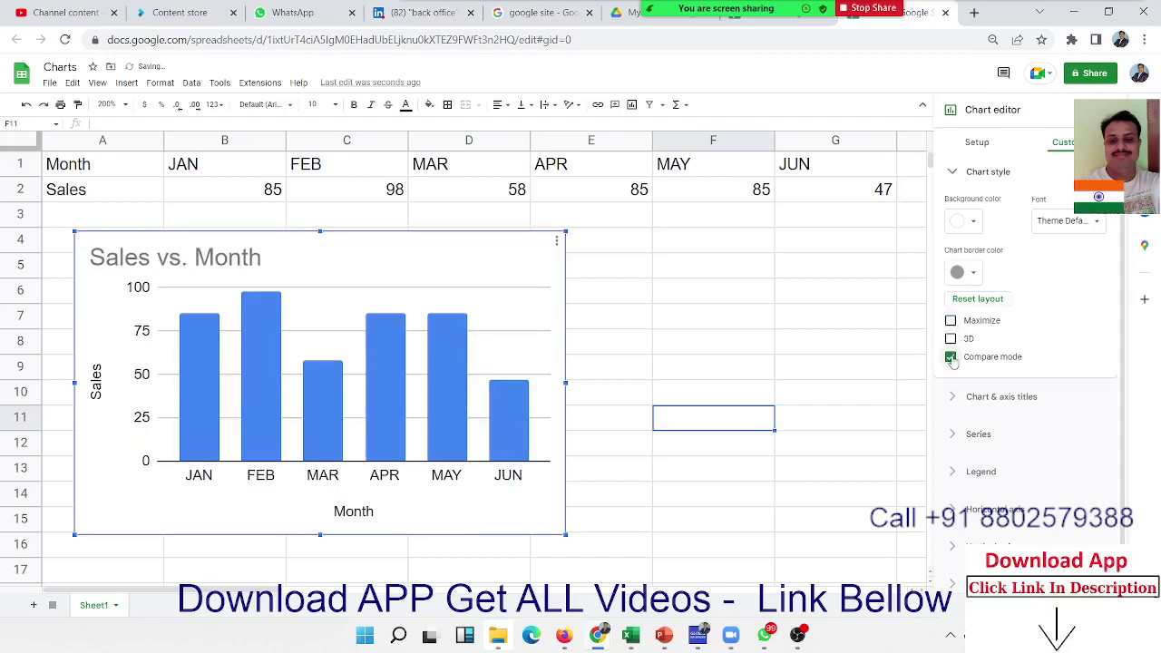
pyautogui.click(951, 356)
# - Set the chart border to red, background to grey and font to Serif
pyautogui.click(963, 274)
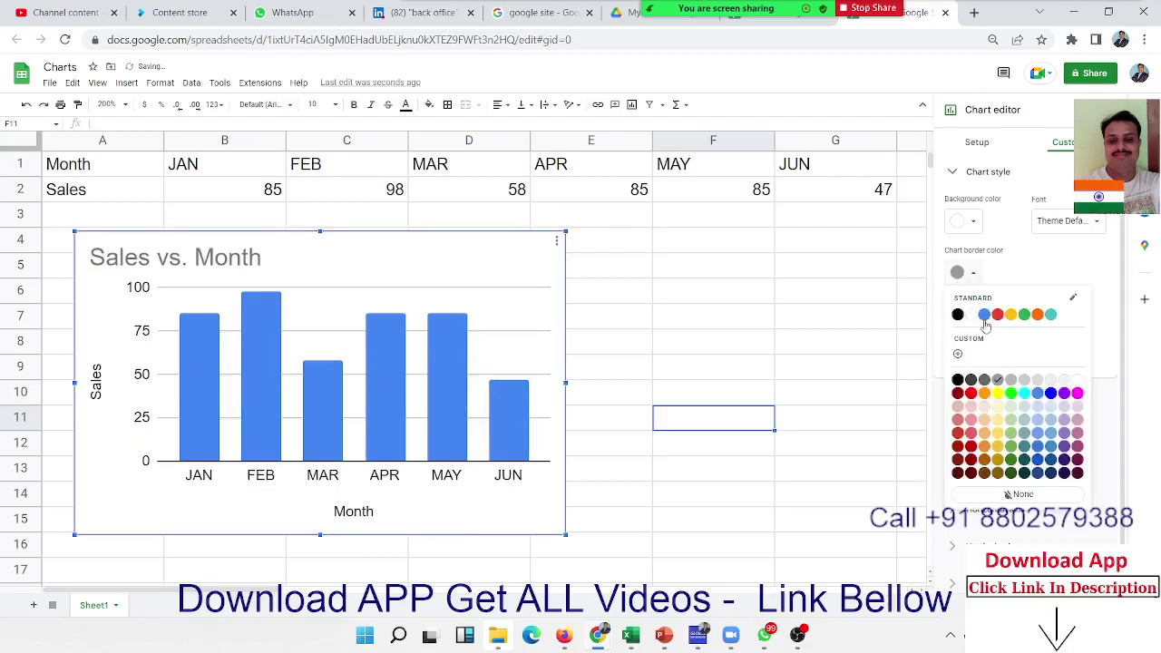
pyautogui.click(971, 393)
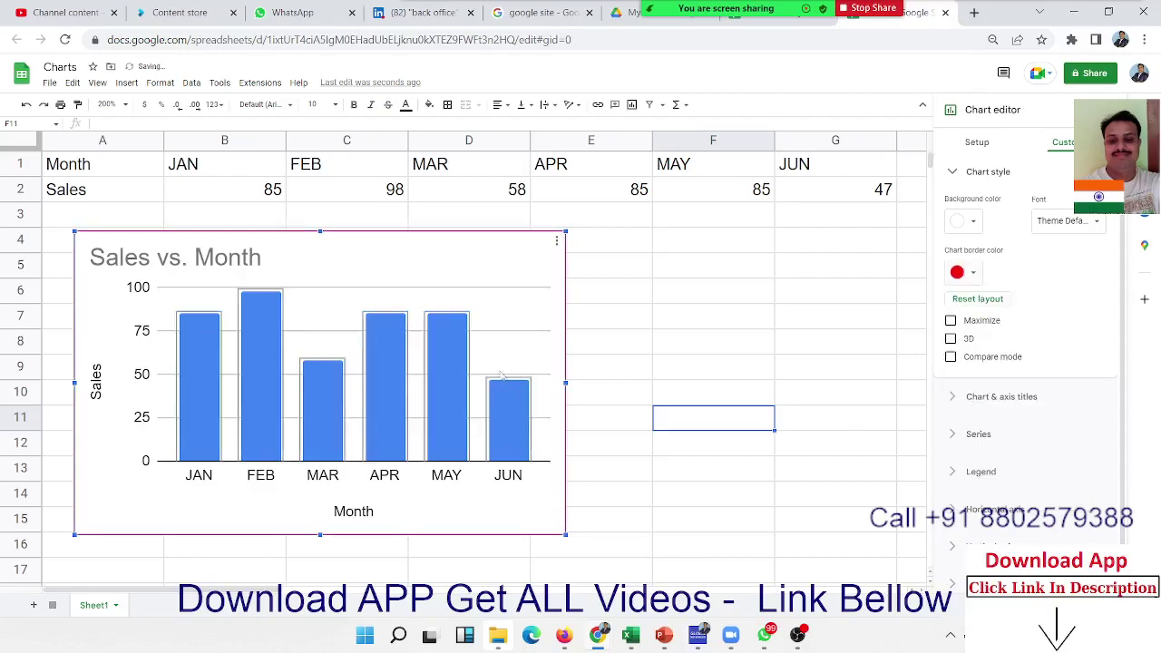
pyautogui.click(975, 224)
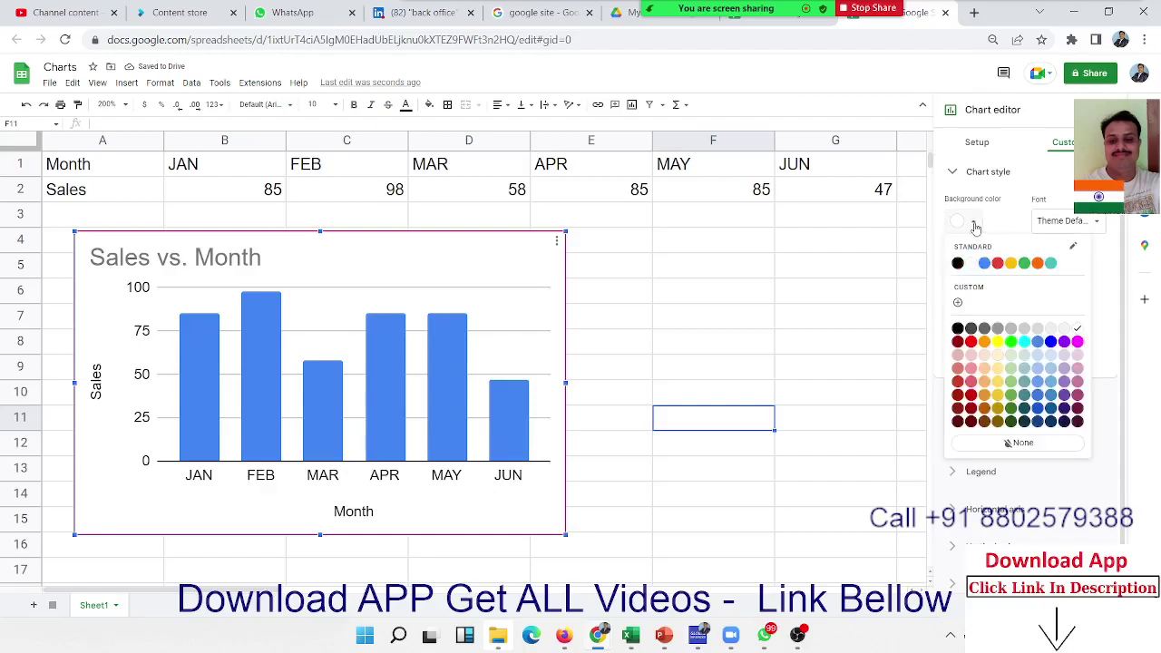
pyautogui.click(1025, 329)
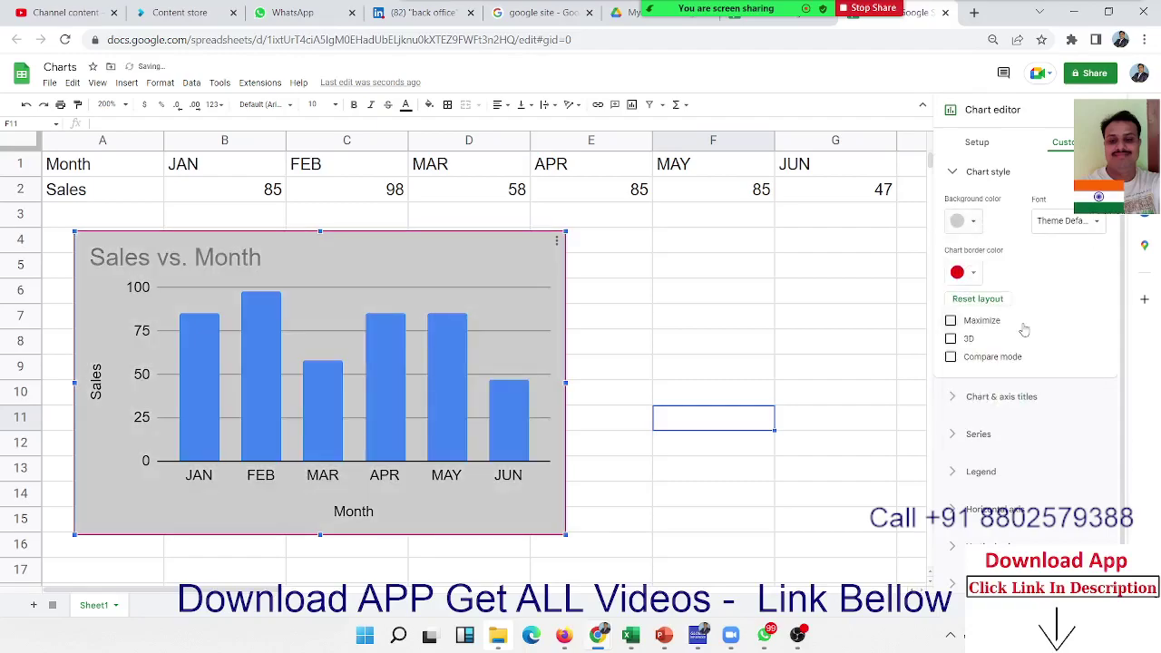
pyautogui.click(1057, 223)
pyautogui.click(1066, 279)
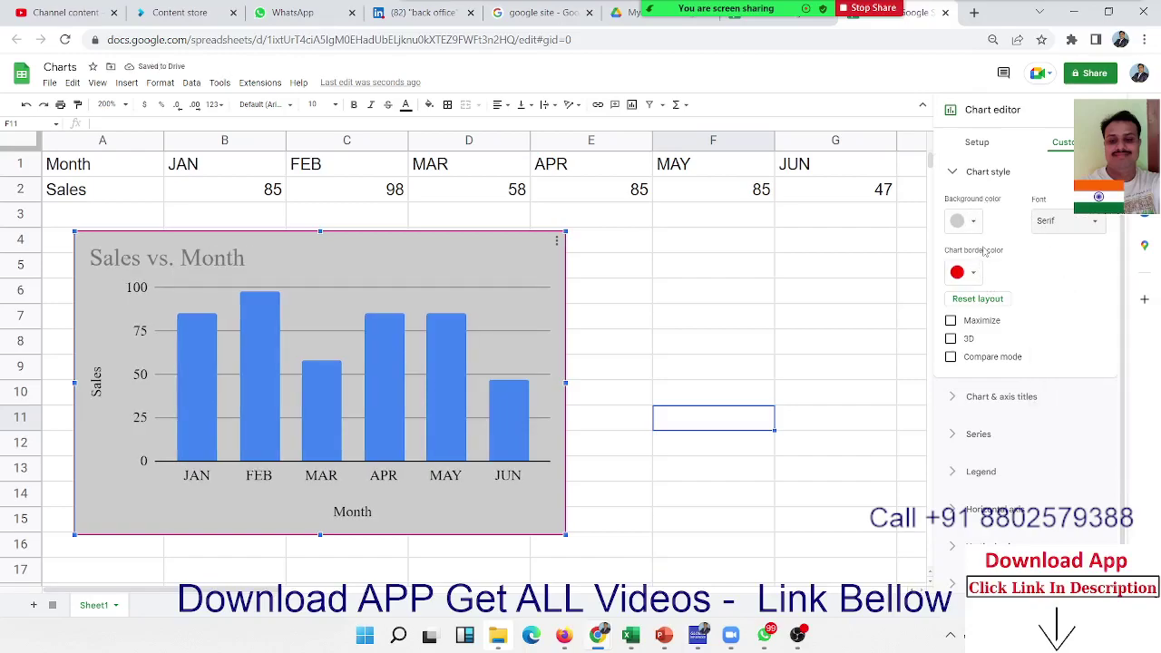
pyautogui.scroll(-1, 988, 269)
pyautogui.scroll(1, 988, 269)
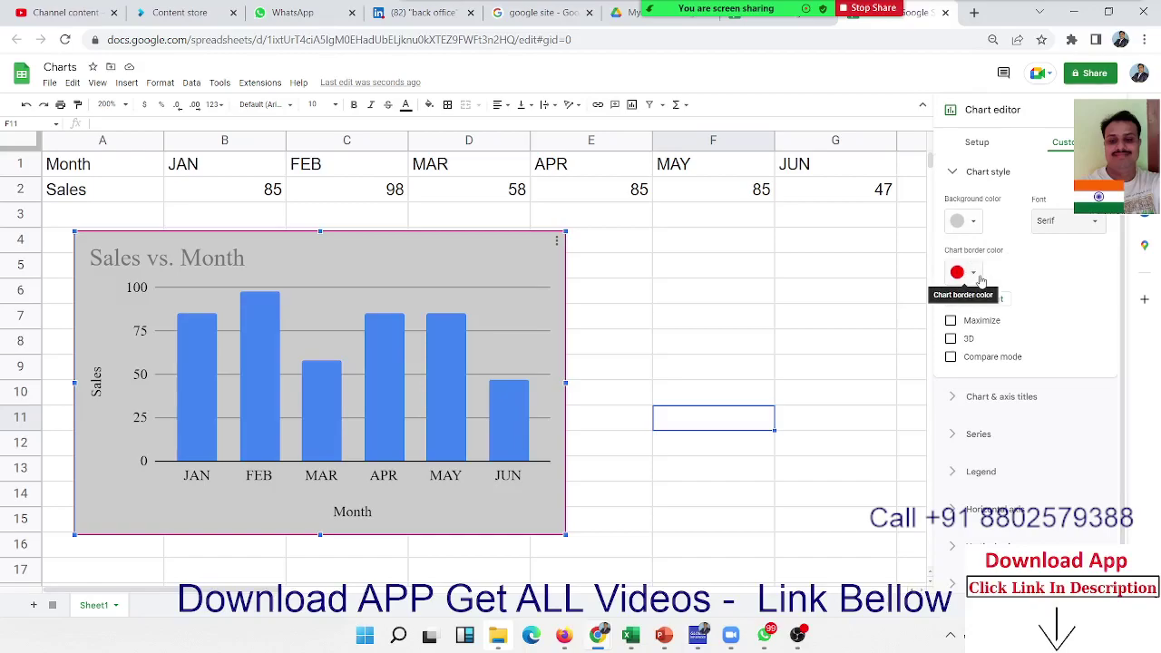
# - Replace the main chart title text with 'Month wise Sales'
pyautogui.click(958, 172)
pyautogui.click(984, 209)
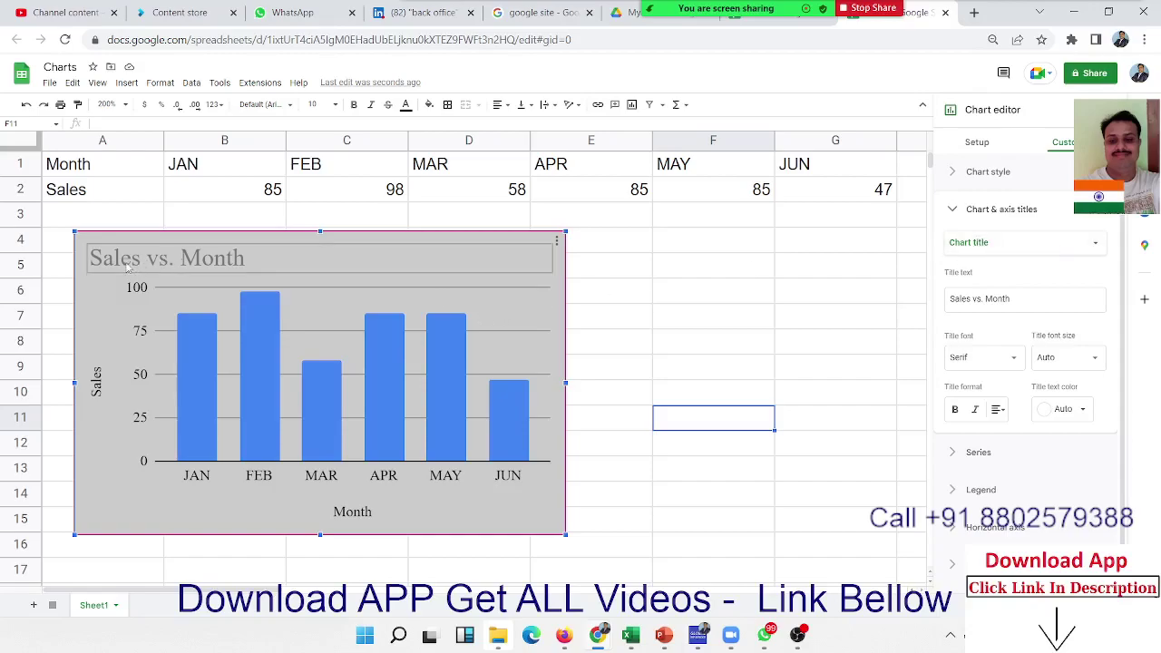
pyautogui.click(1023, 245)
pyautogui.click(1024, 245)
pyautogui.click(969, 302)
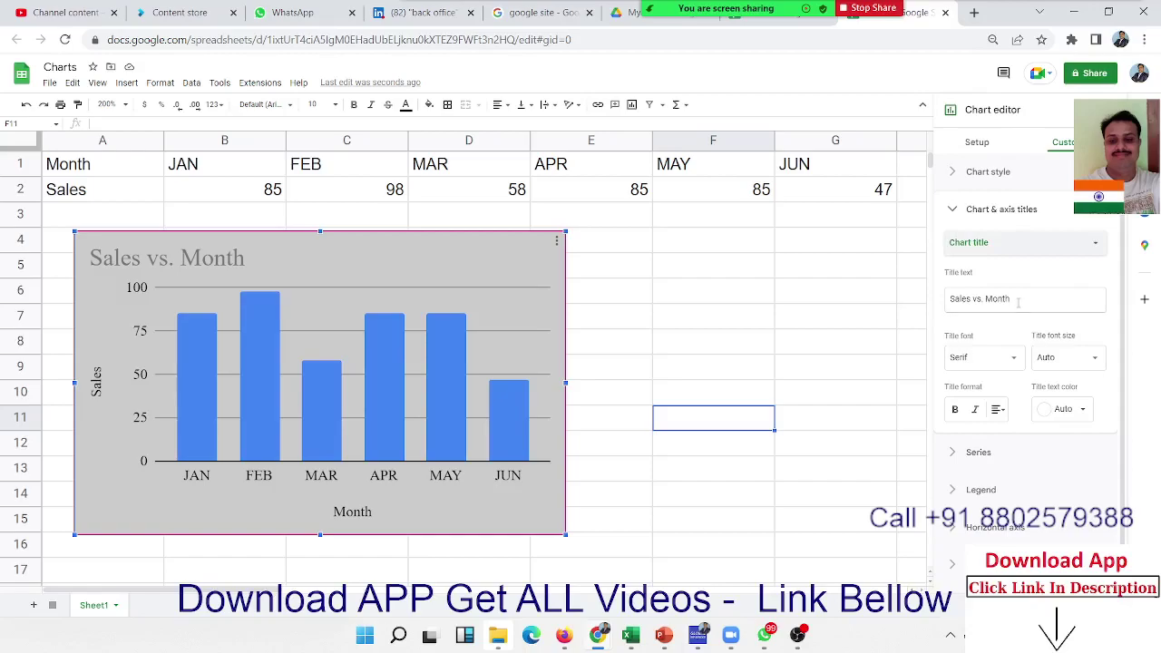
pyautogui.tripleClick(969, 302)
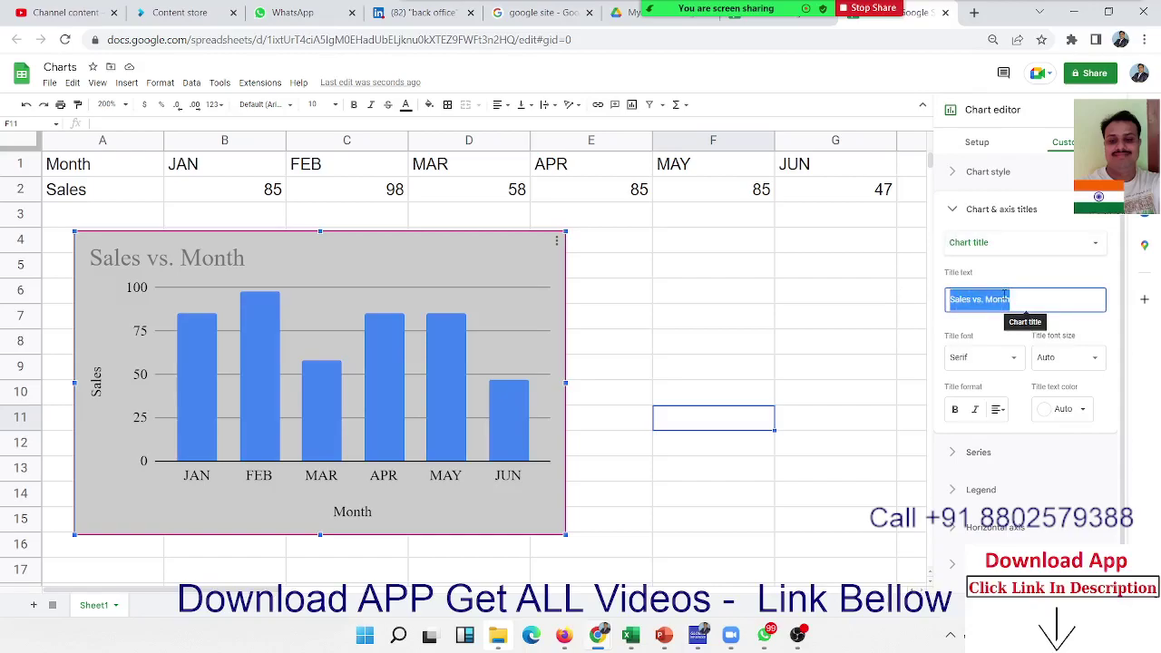
pyautogui.write('Mo')
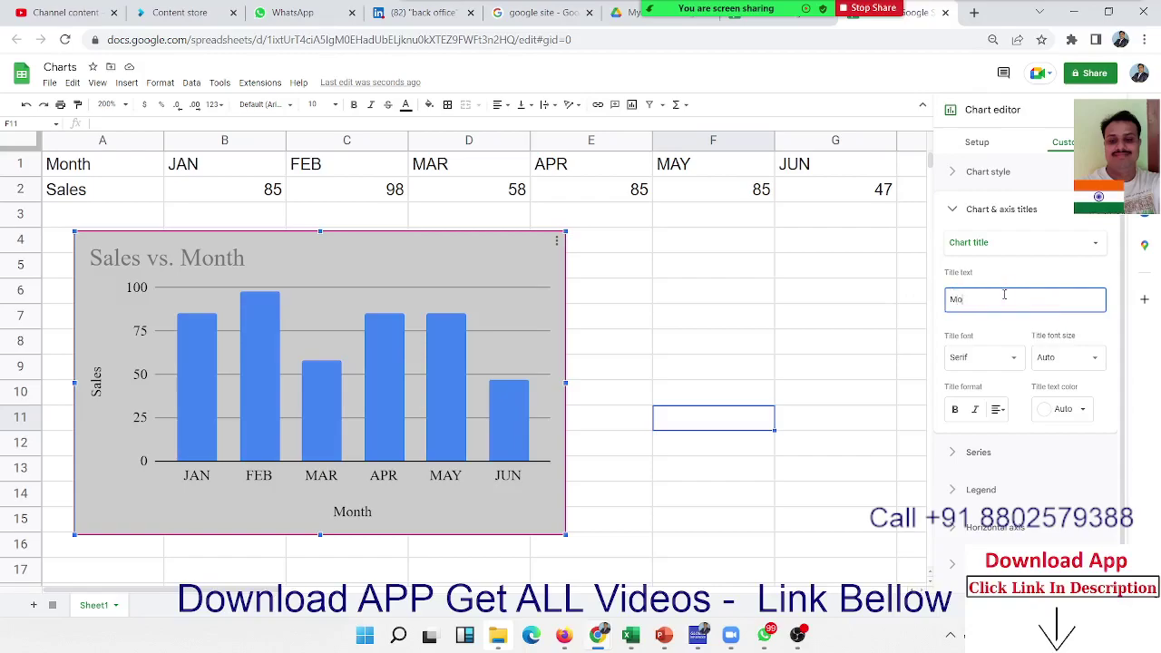
pyautogui.write('nth wise')
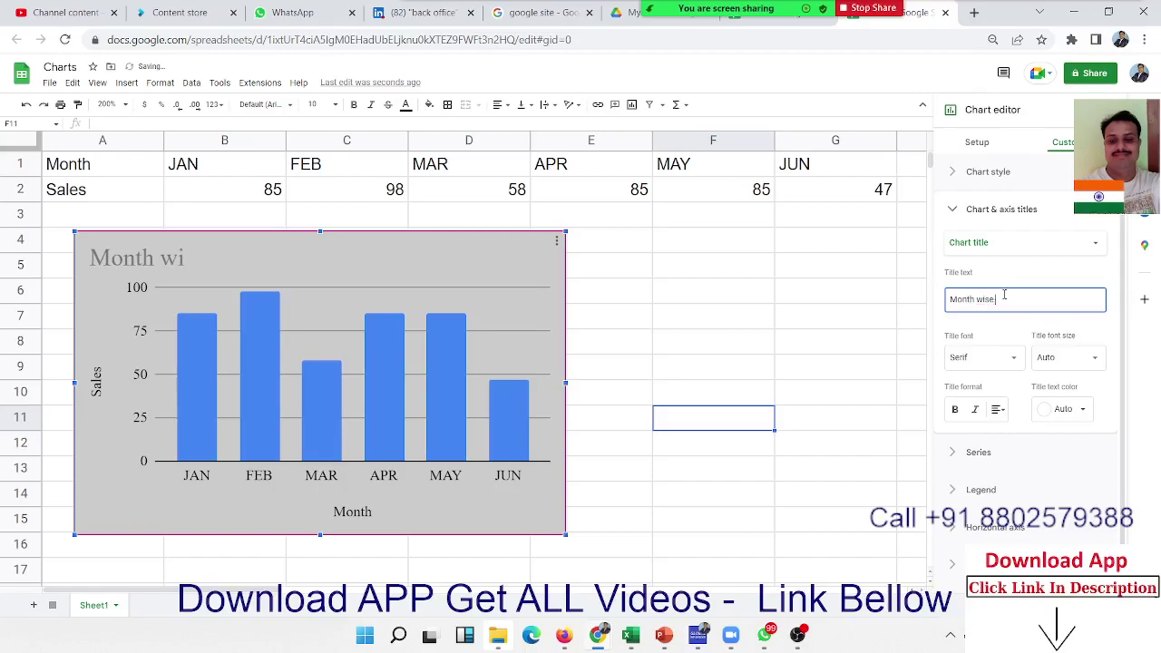
pyautogui.write(' SA')
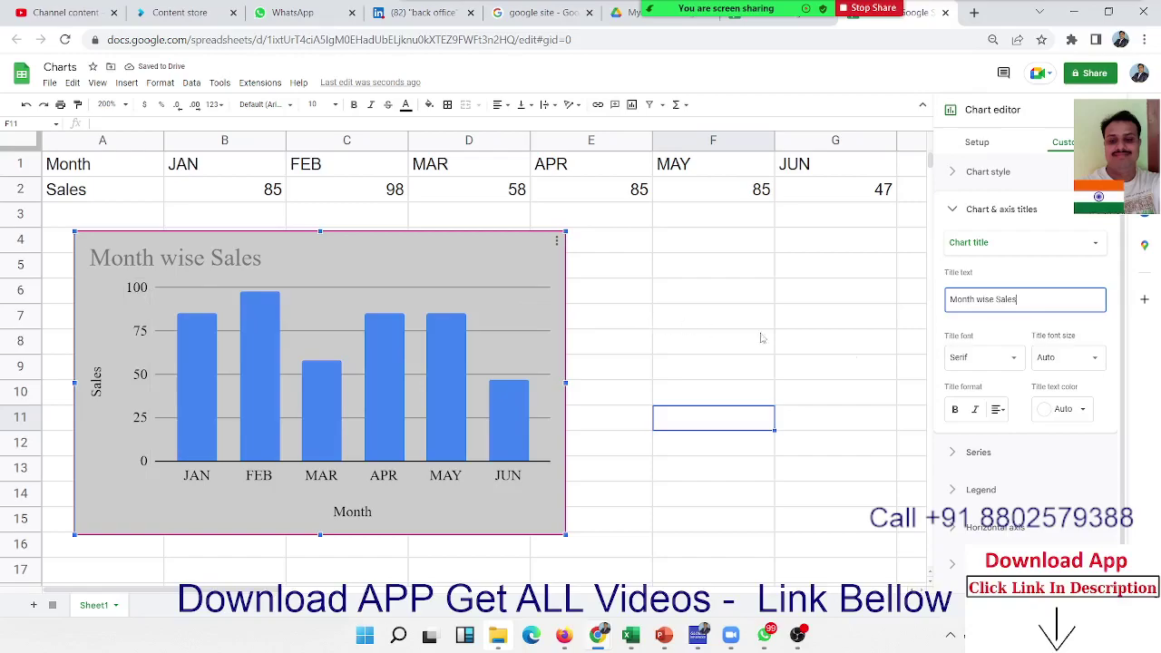
# - Make the chart title bold, right-aligned and red
pyautogui.click(1051, 357)
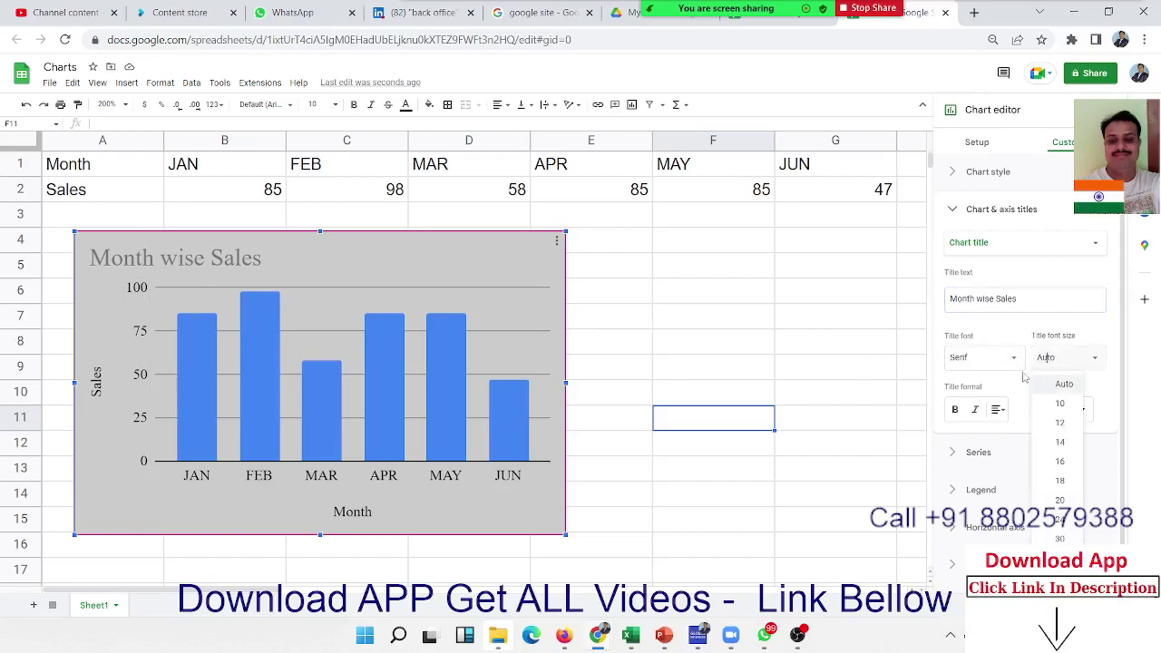
pyautogui.click(955, 409)
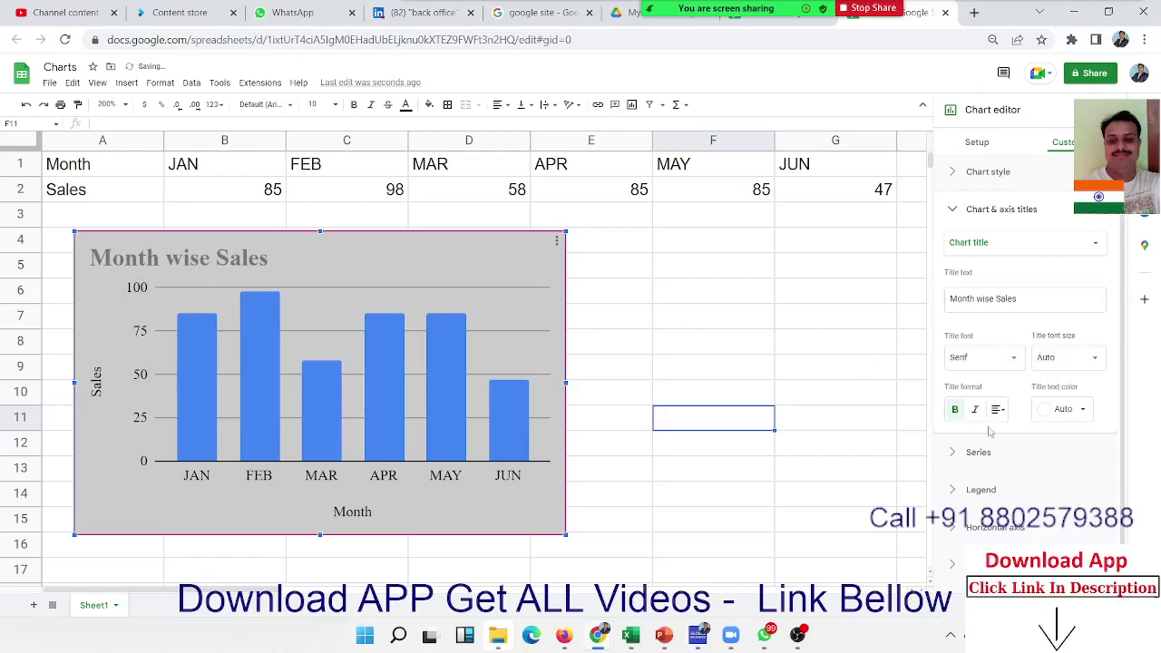
pyautogui.click(1000, 410)
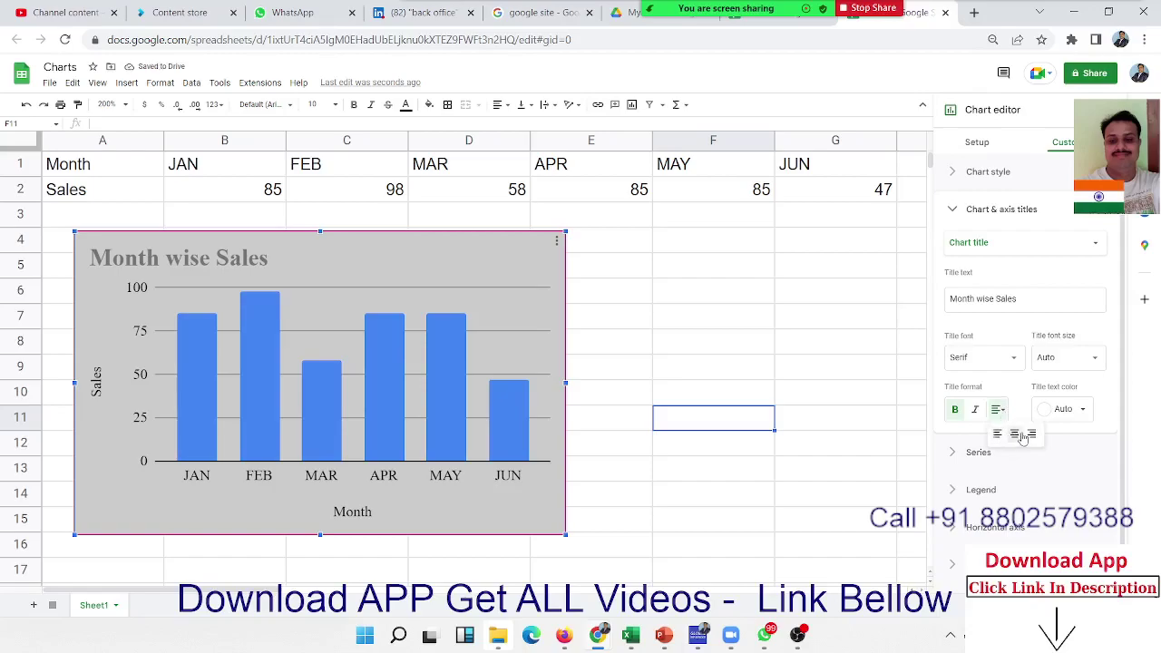
pyautogui.click(1021, 437)
pyautogui.click(1001, 410)
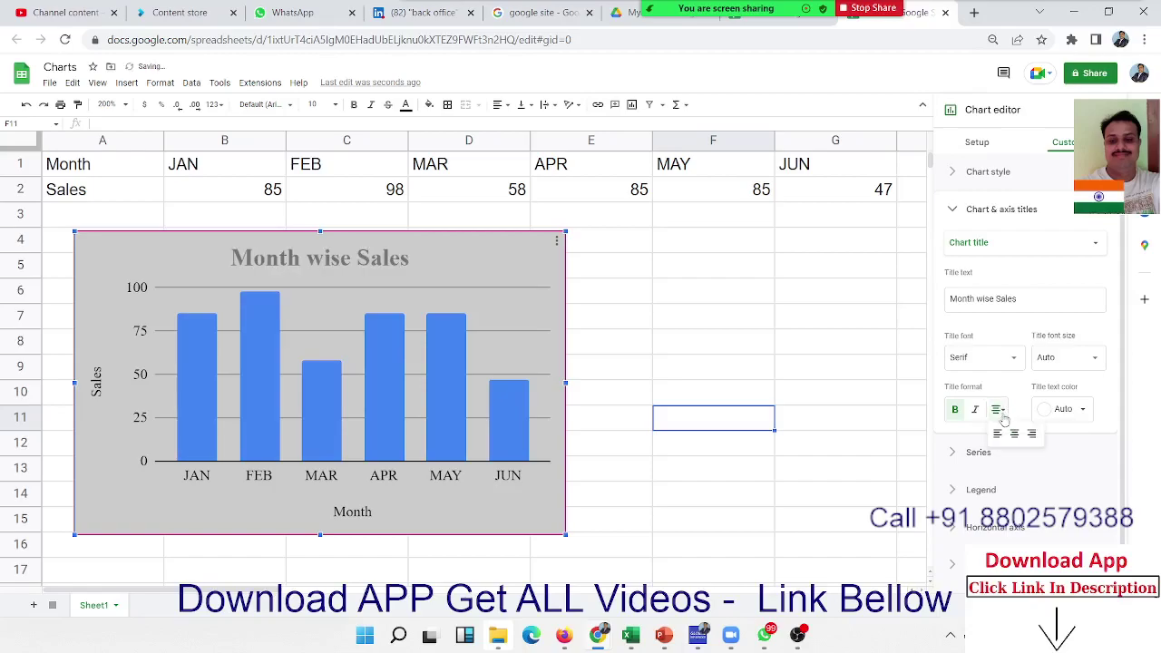
pyautogui.click(1031, 436)
pyautogui.click(1058, 409)
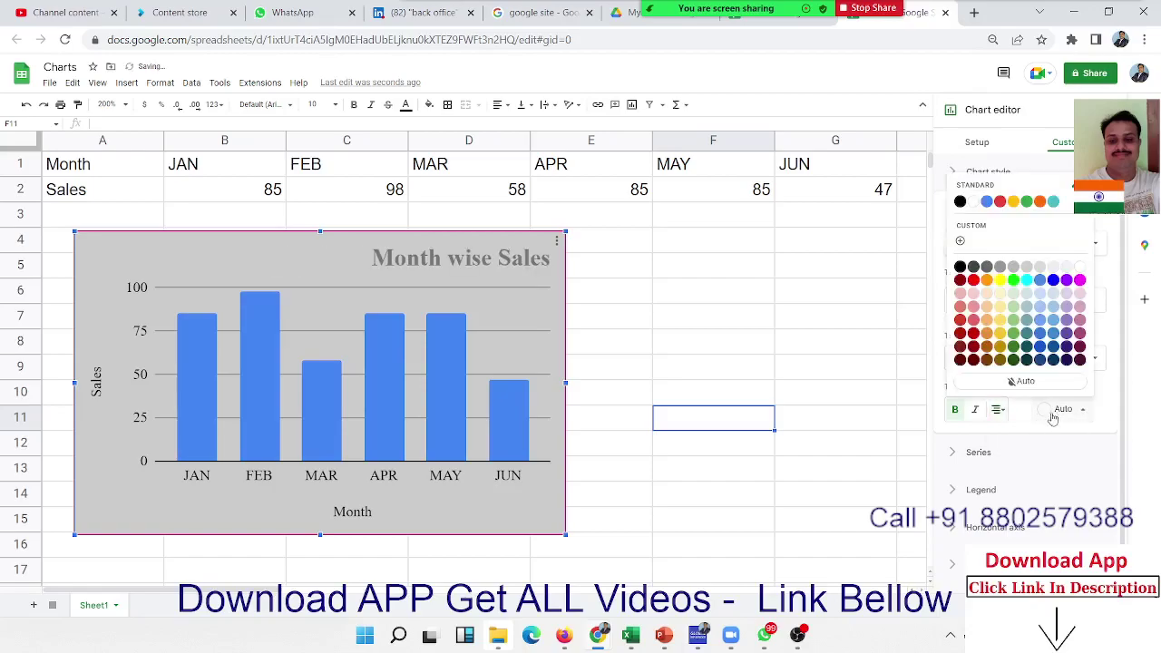
pyautogui.click(976, 285)
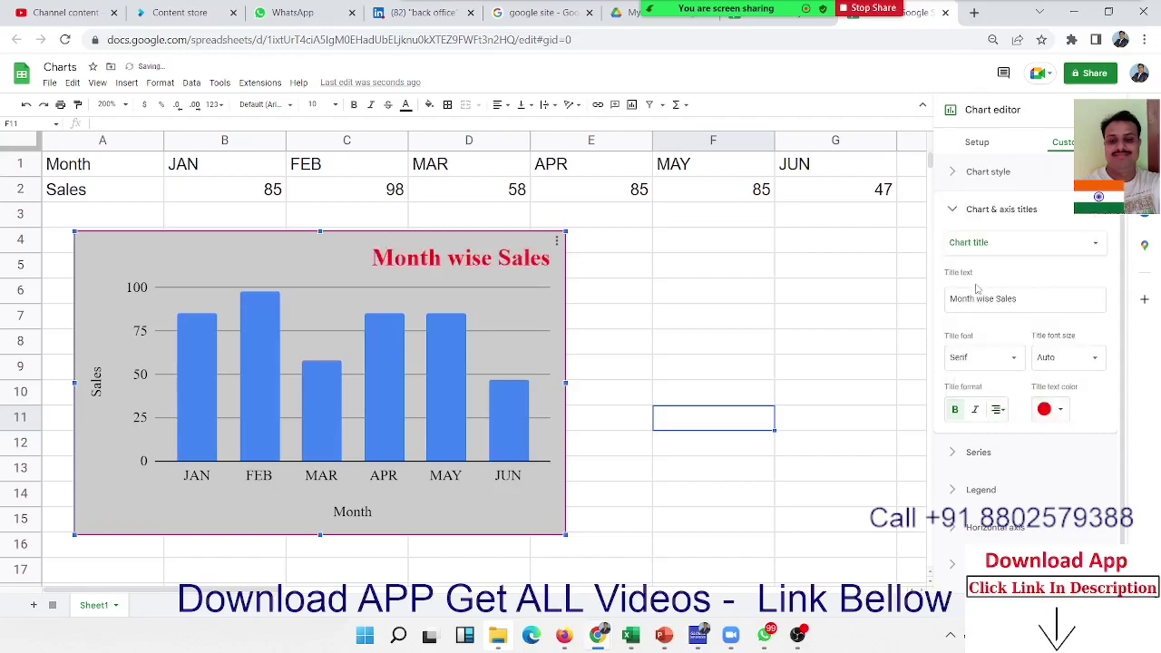
pyautogui.click(1037, 251)
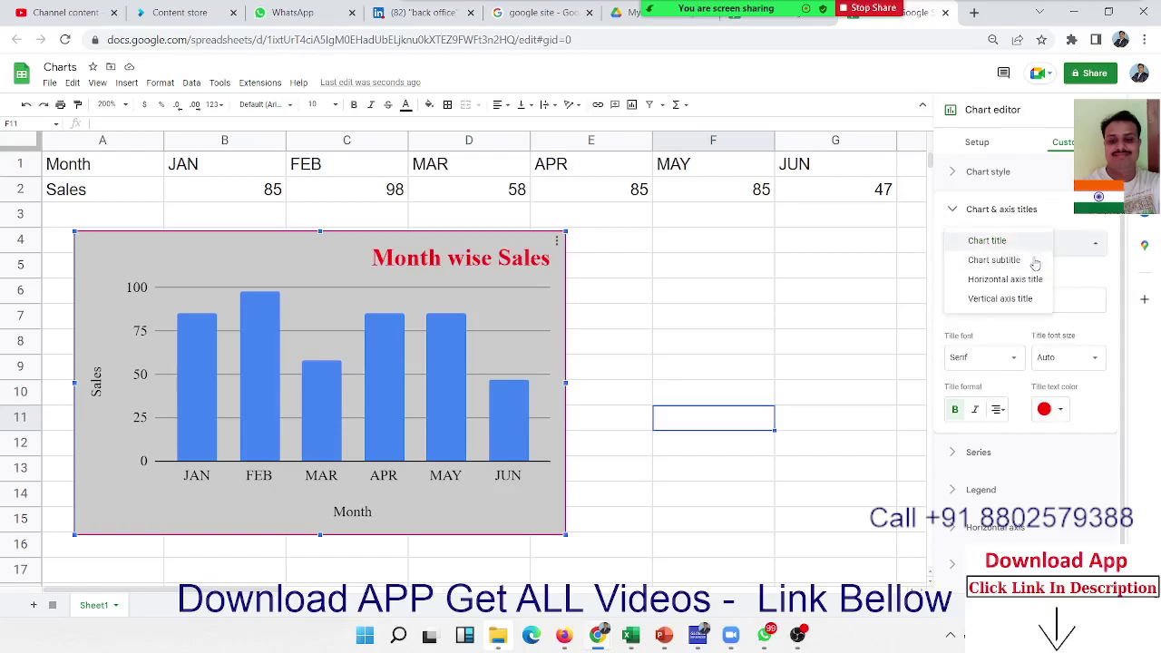
# - Add the chart subtitle 'Year -2022' and align it to the right
pyautogui.click(1032, 262)
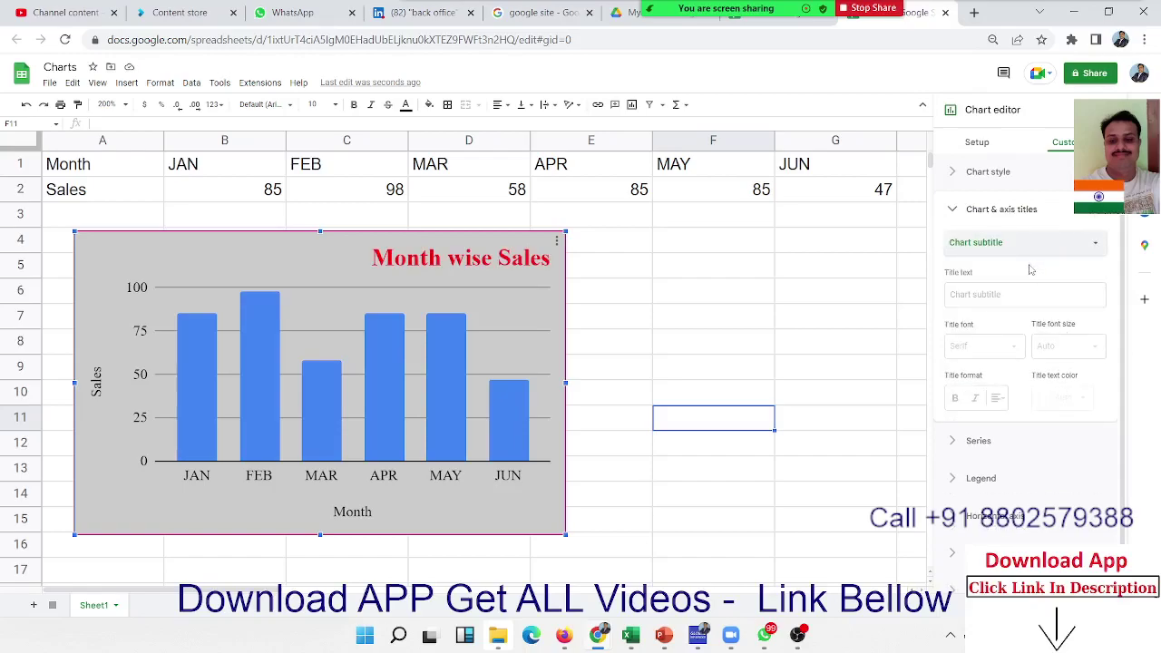
pyautogui.click(992, 291)
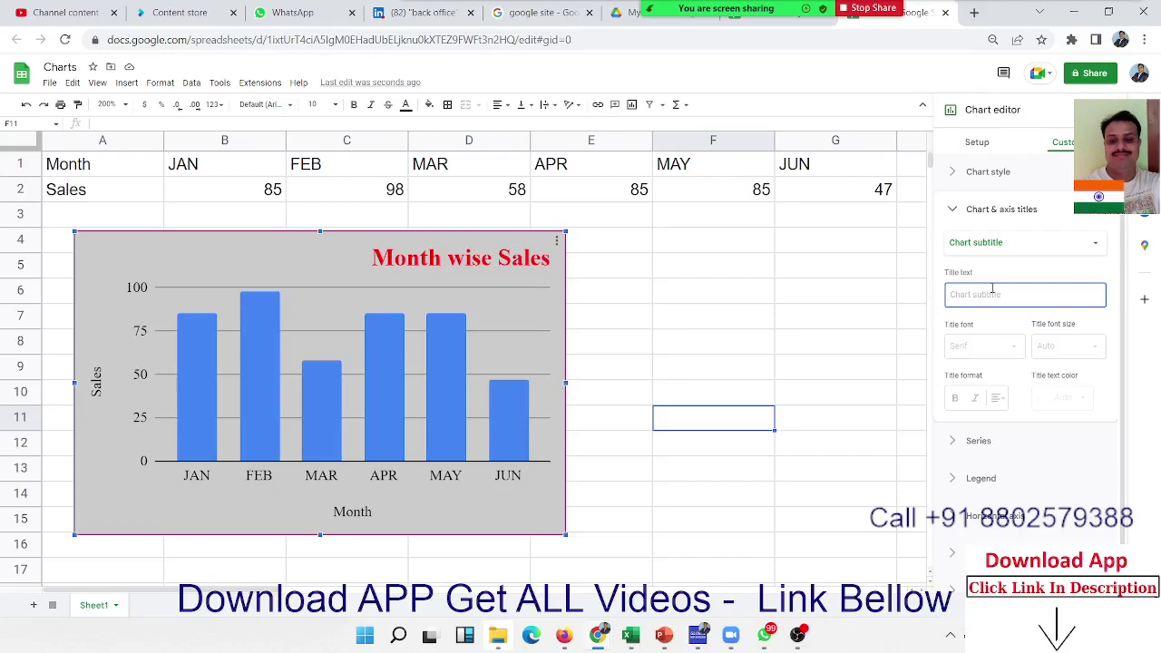
pyautogui.write('Year')
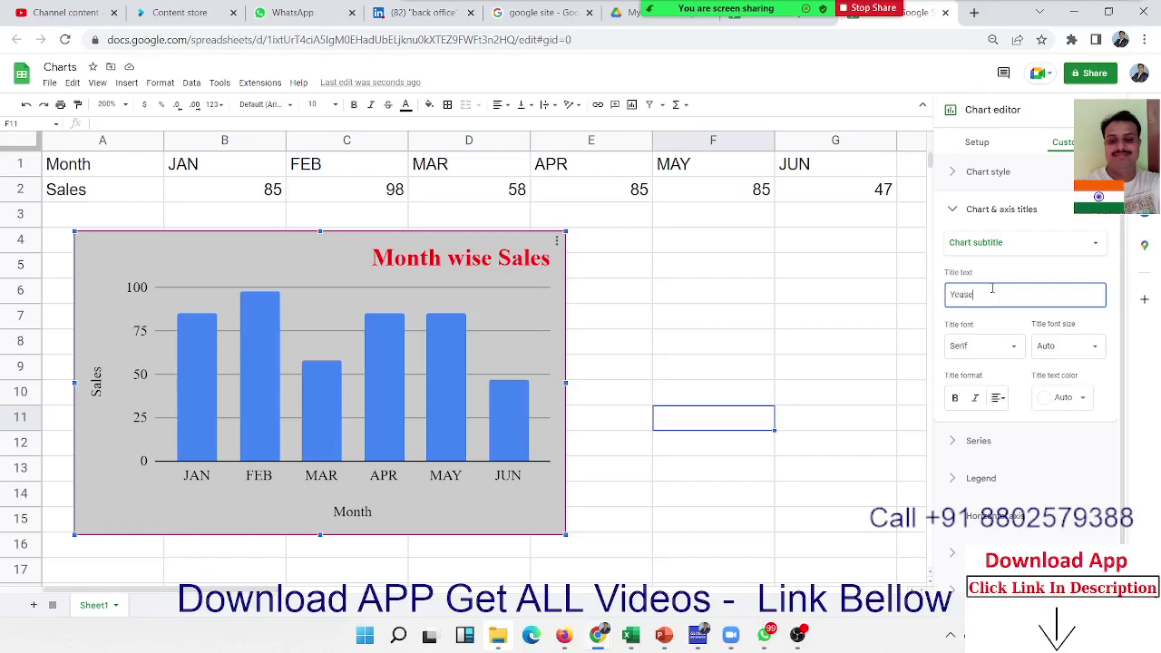
pyautogui.write('r')
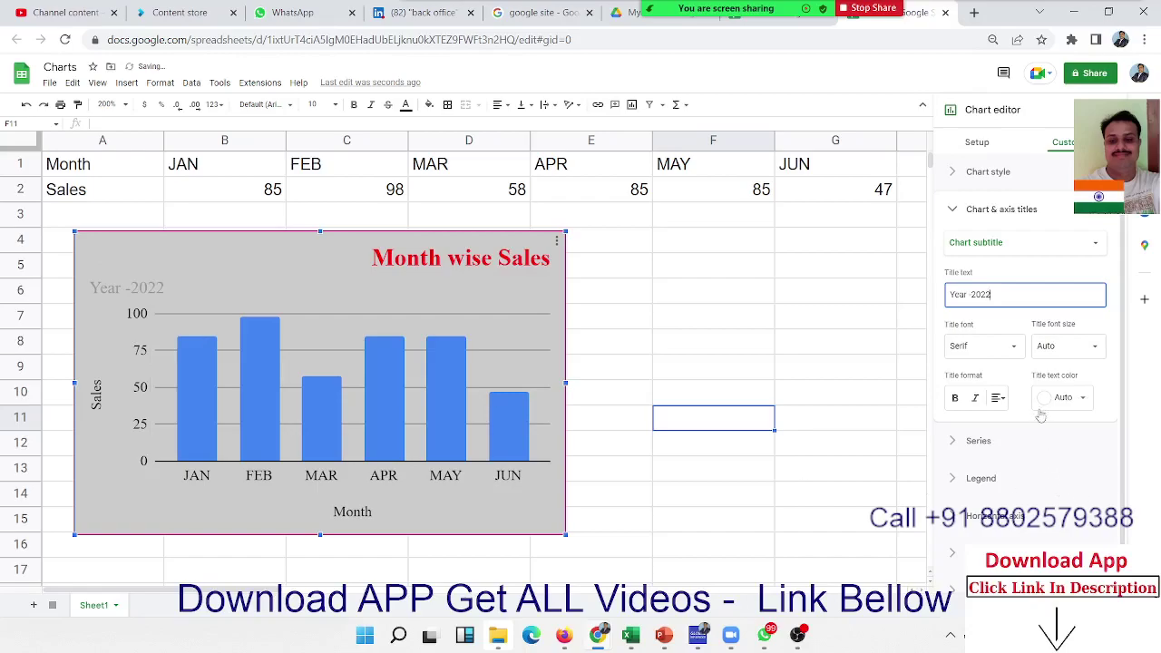
pyautogui.click(1002, 399)
pyautogui.click(1031, 423)
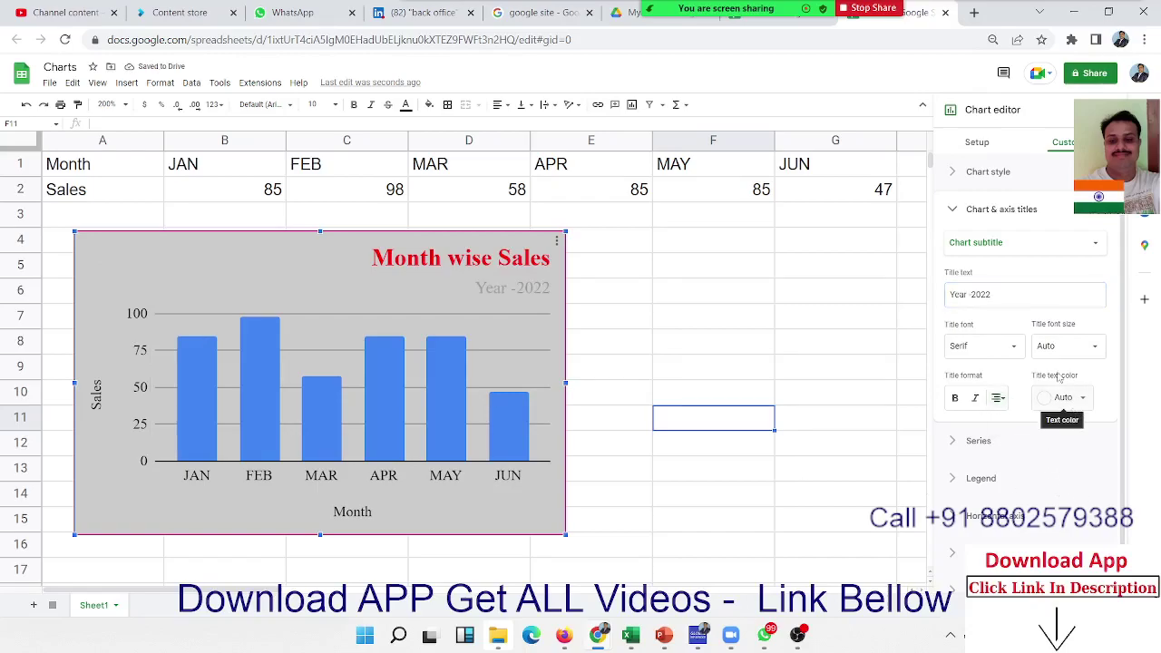
pyautogui.click(1011, 247)
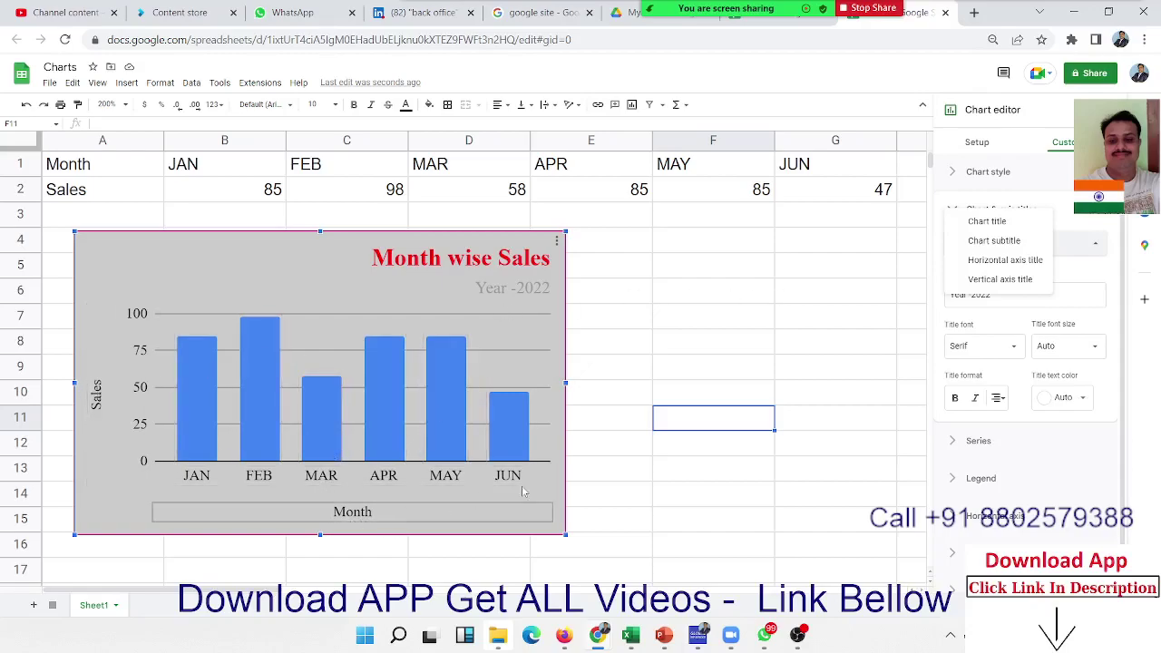
# - Set the horizontal 'Month' axis title font to Wide
pyautogui.click(1005, 260)
pyautogui.click(987, 243)
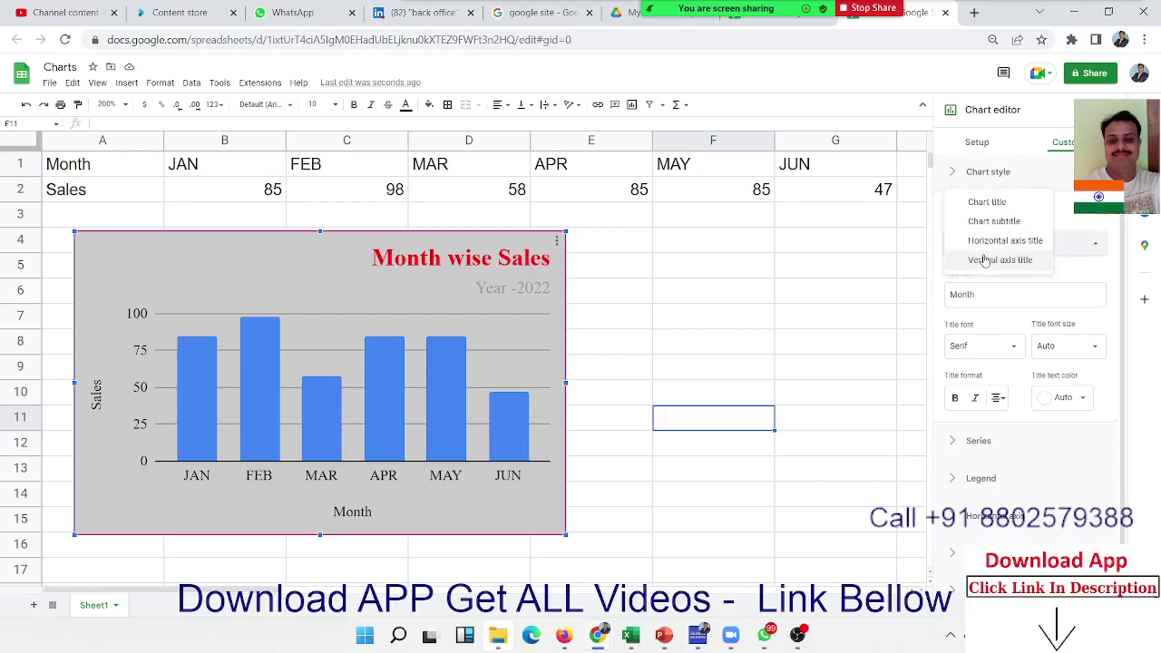
pyautogui.click(987, 260)
pyautogui.click(955, 217)
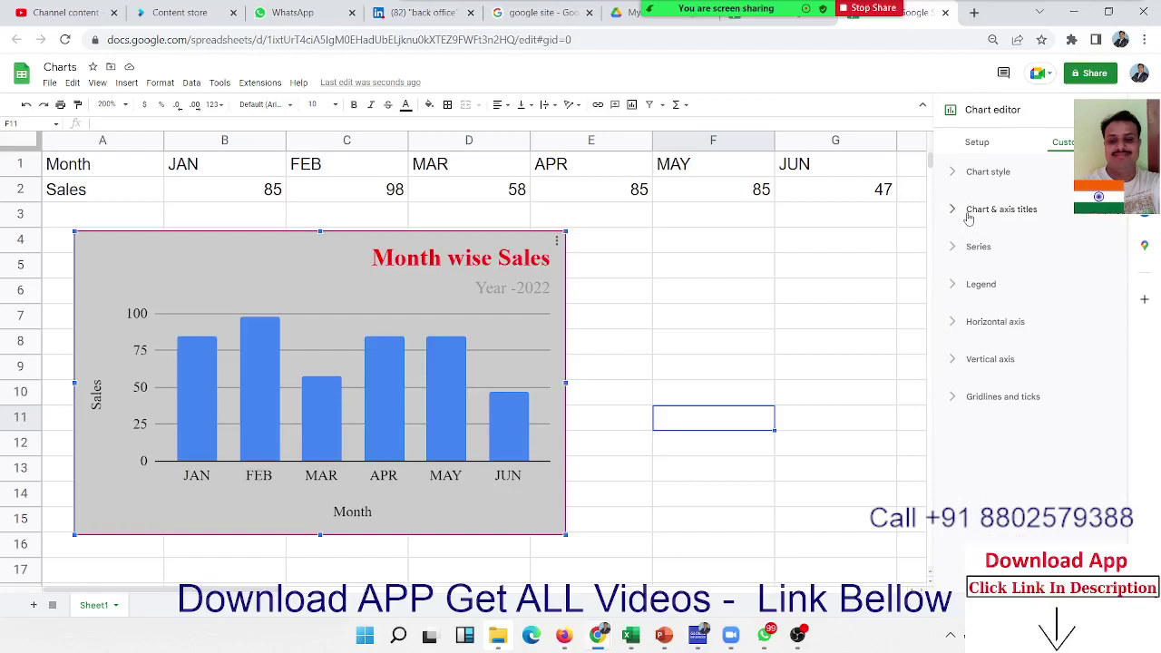
pyautogui.click(969, 216)
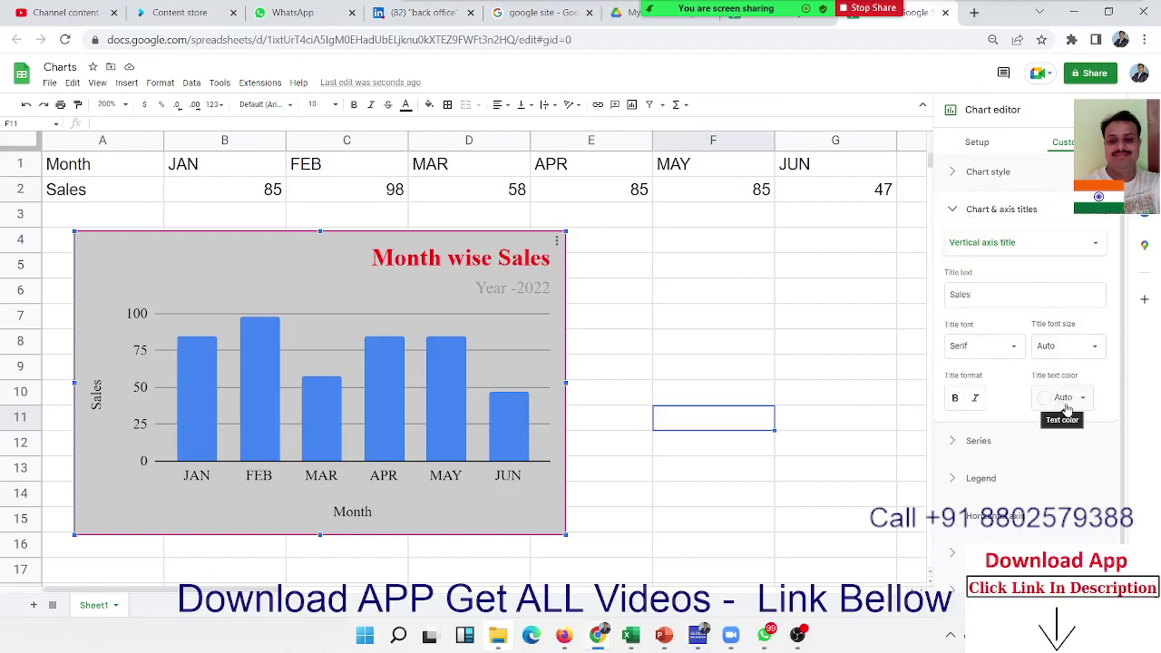
pyautogui.click(1007, 242)
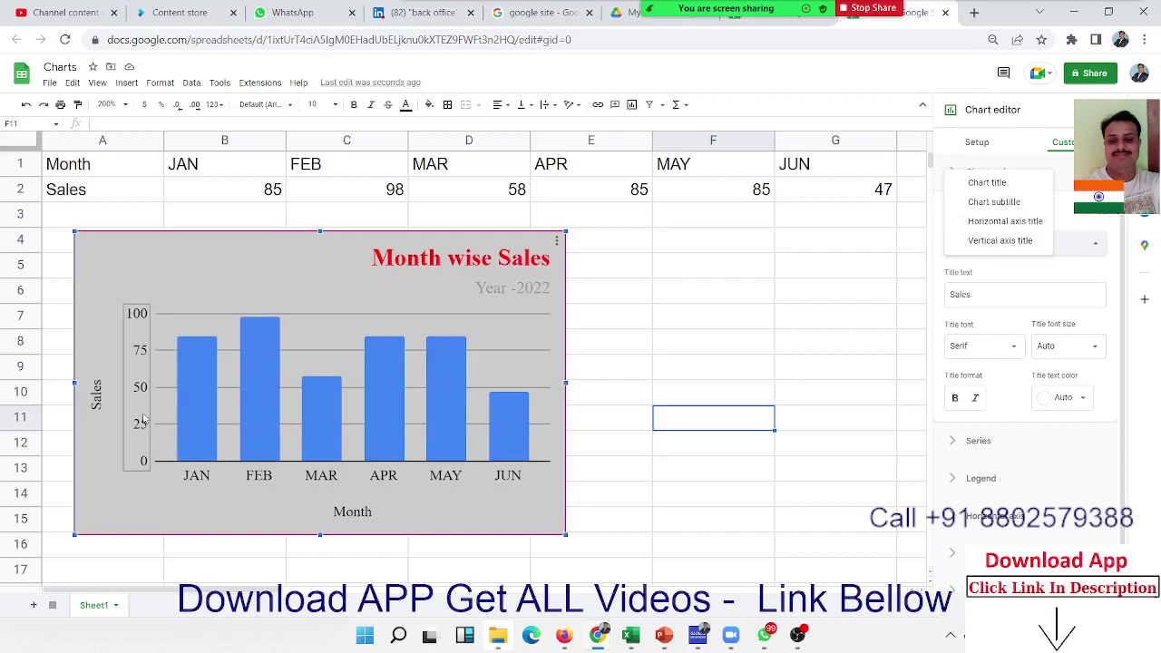
pyautogui.click(1026, 221)
pyautogui.click(973, 352)
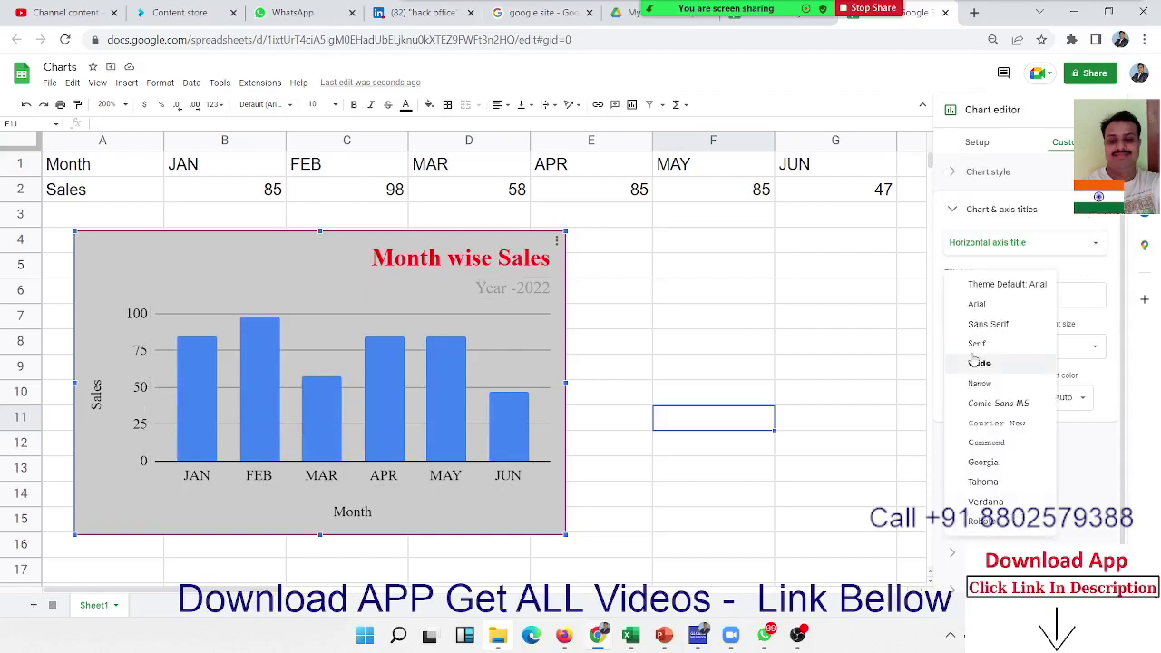
pyautogui.click(977, 363)
pyautogui.click(1005, 301)
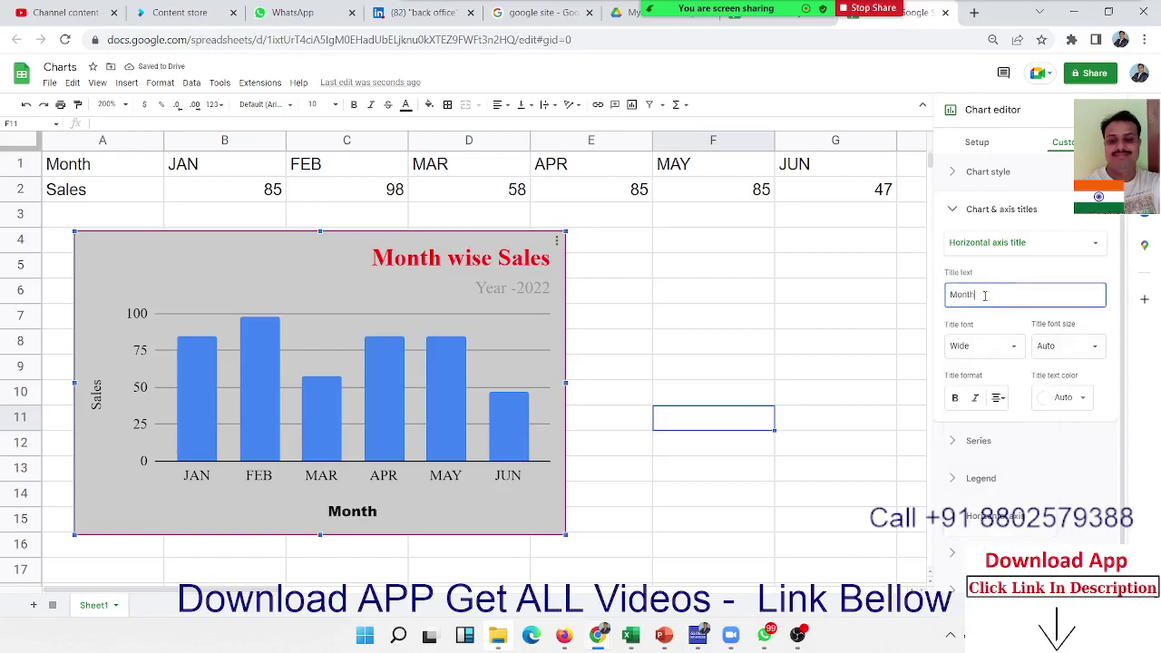
# - Change the vertical axis title from 'Sales' to 'unit'
pyautogui.click(978, 250)
pyautogui.click(974, 261)
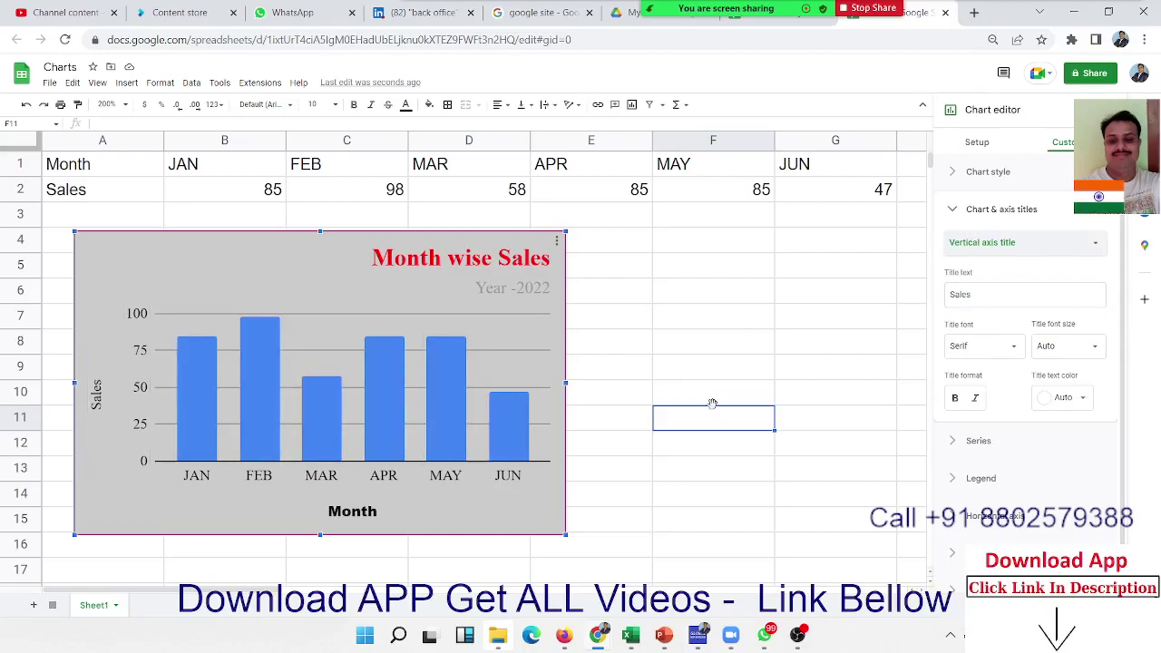
pyautogui.doubleClick(978, 294)
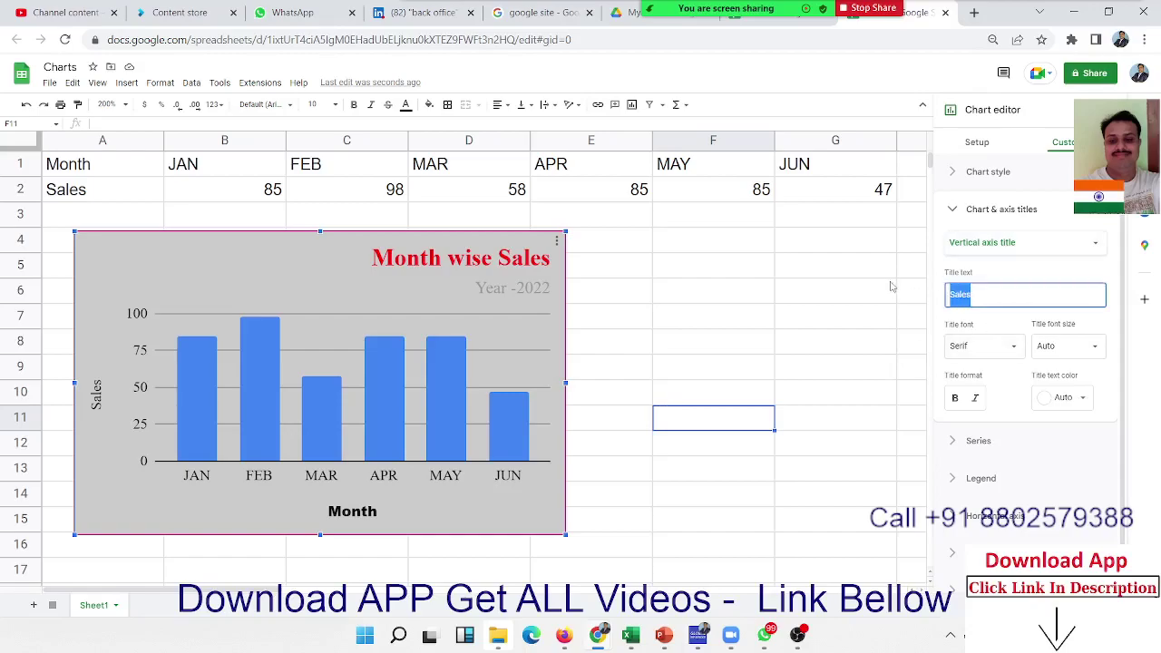
pyautogui.write('u')
pyautogui.press('BackSpace')
pyautogui.press('BackSpace')
pyautogui.write('t')
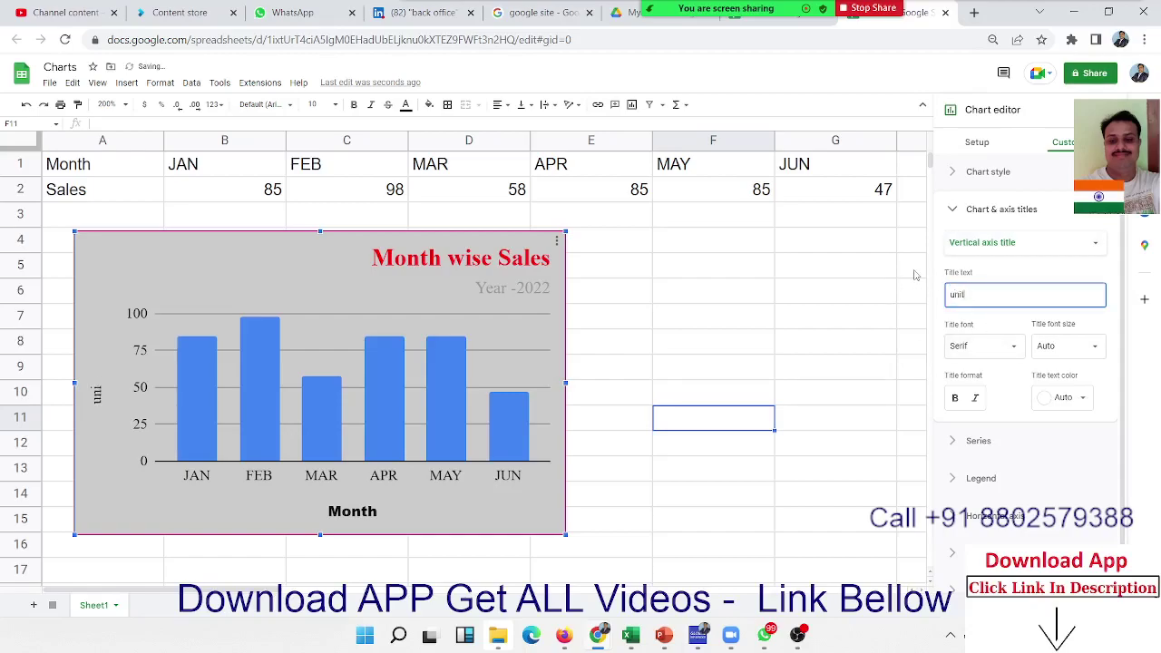
pyautogui.press('Tab')
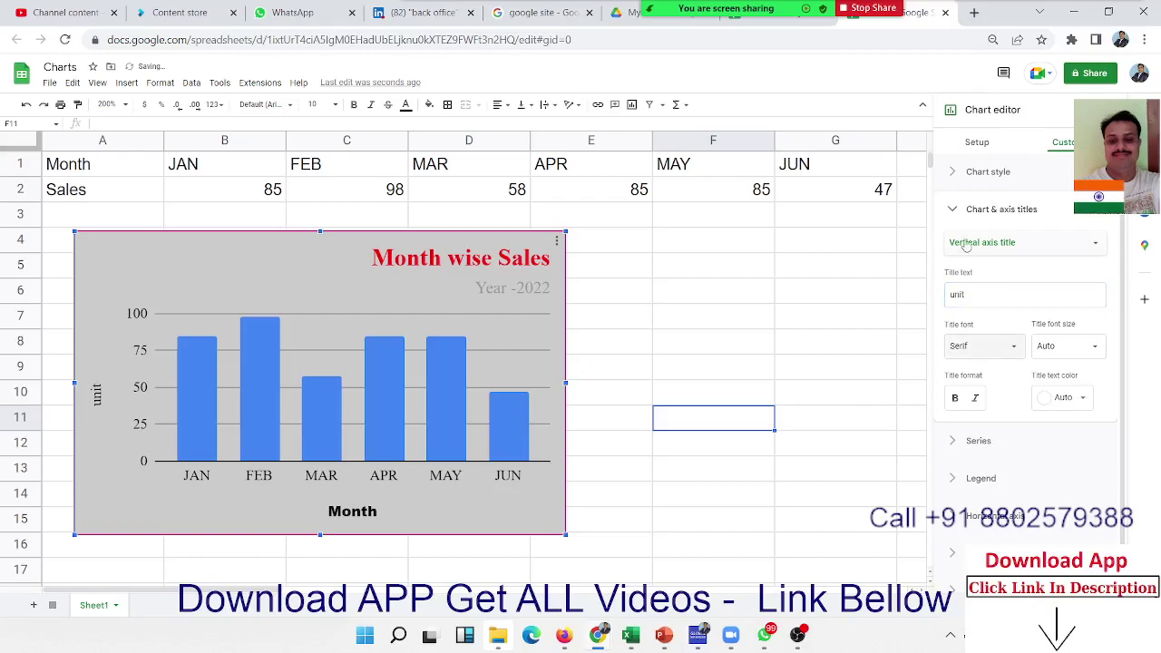
pyautogui.click(954, 221)
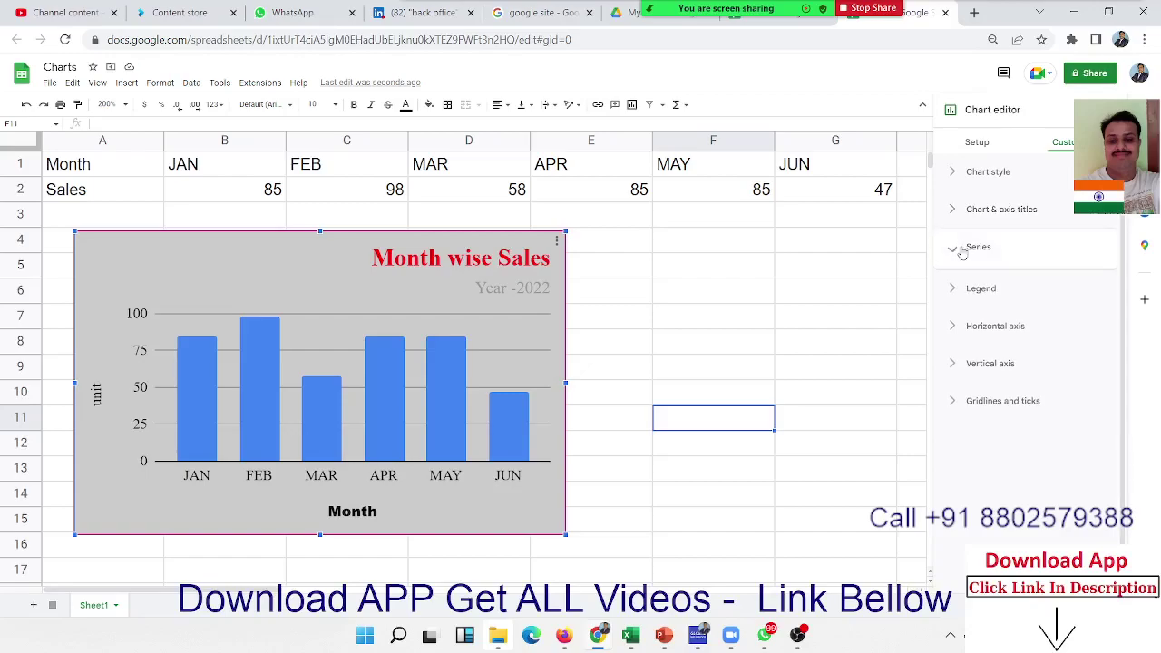
# - Fill the Sales bar series with red at 70% opacity
pyautogui.click(967, 247)
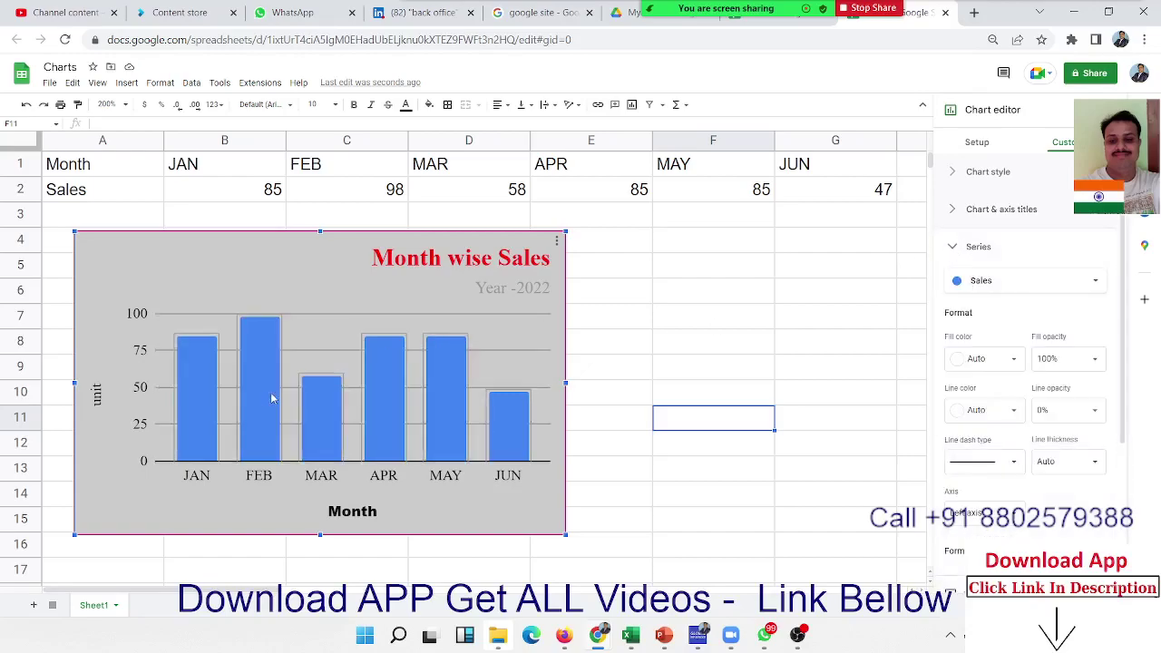
pyautogui.click(971, 359)
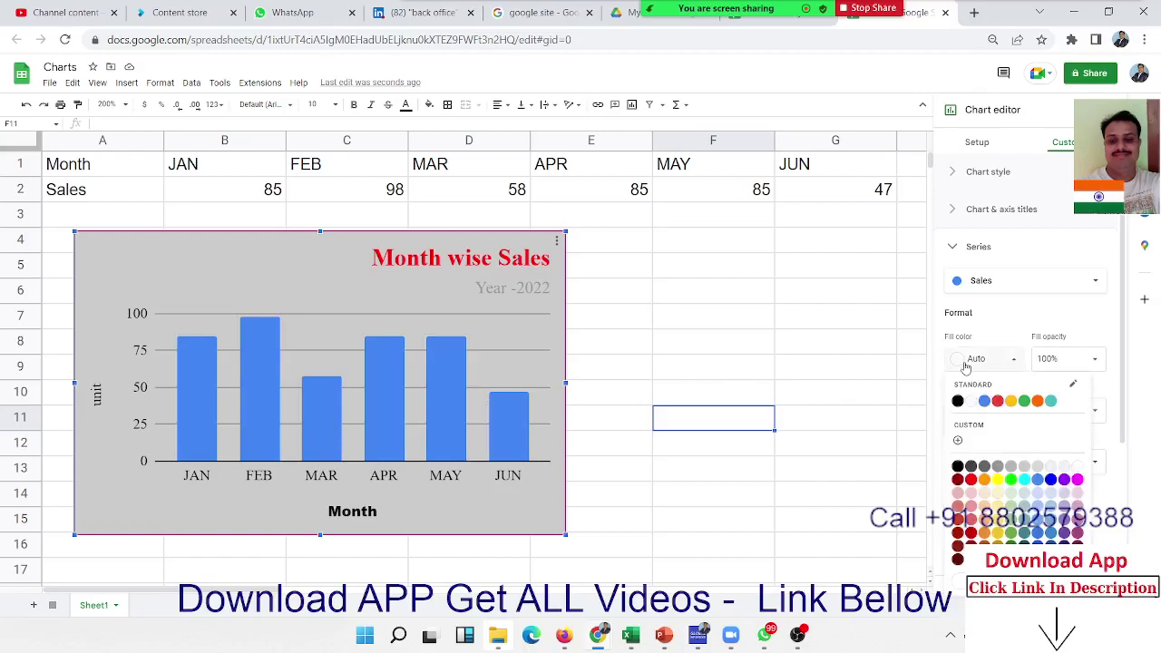
pyautogui.click(971, 480)
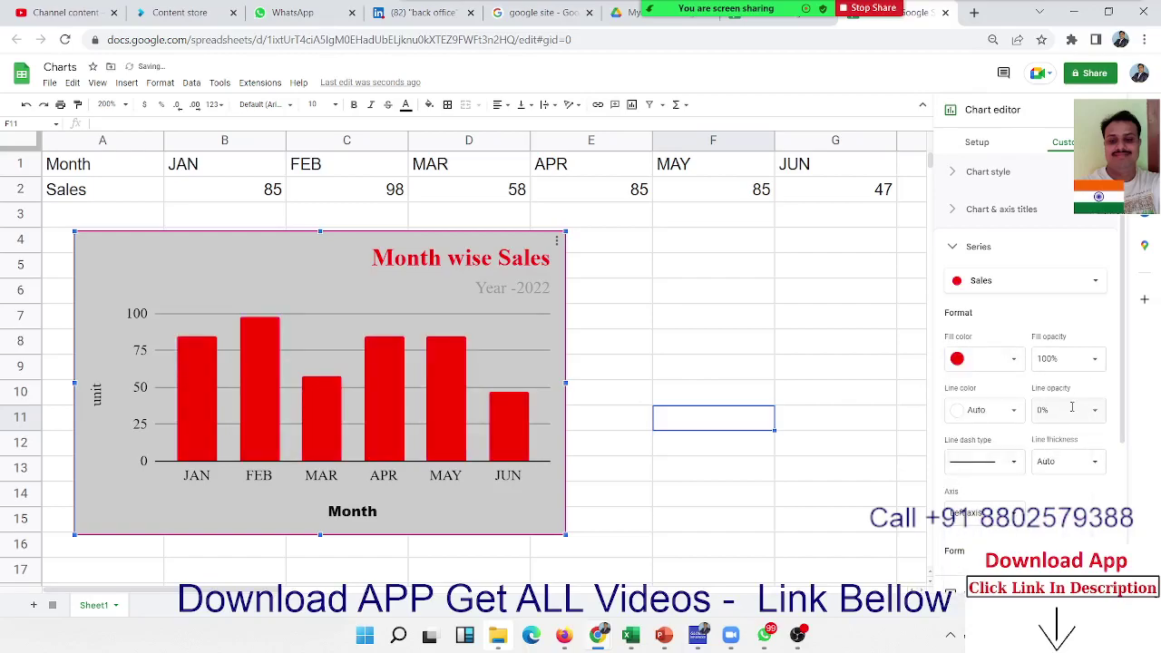
pyautogui.click(1053, 367)
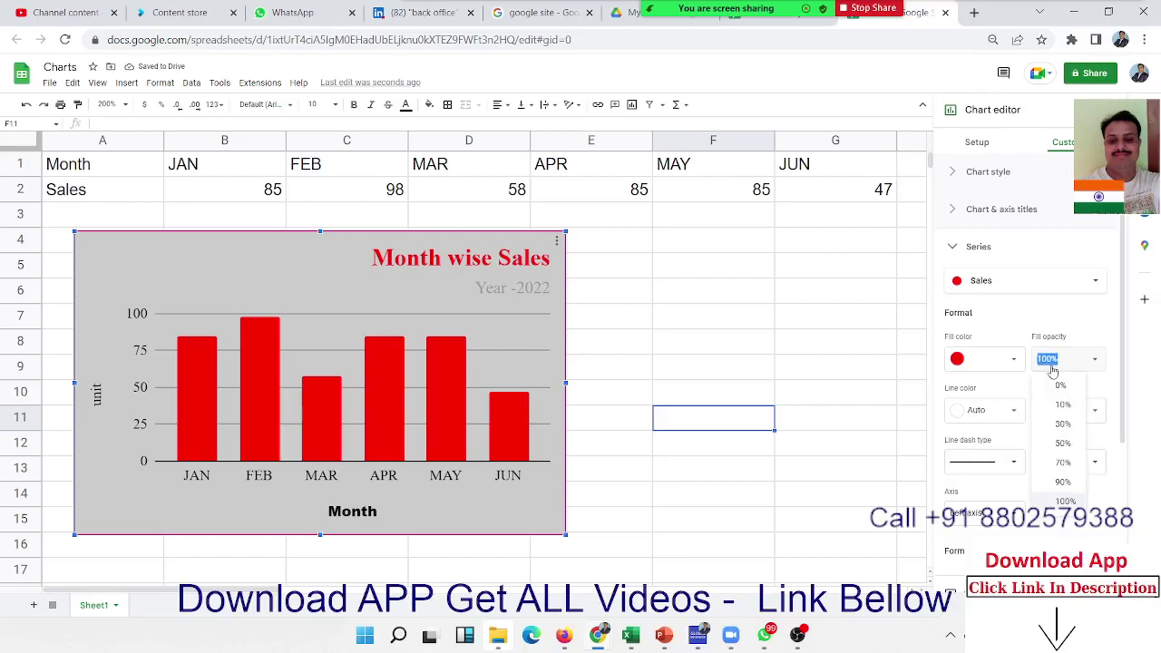
pyautogui.click(1054, 462)
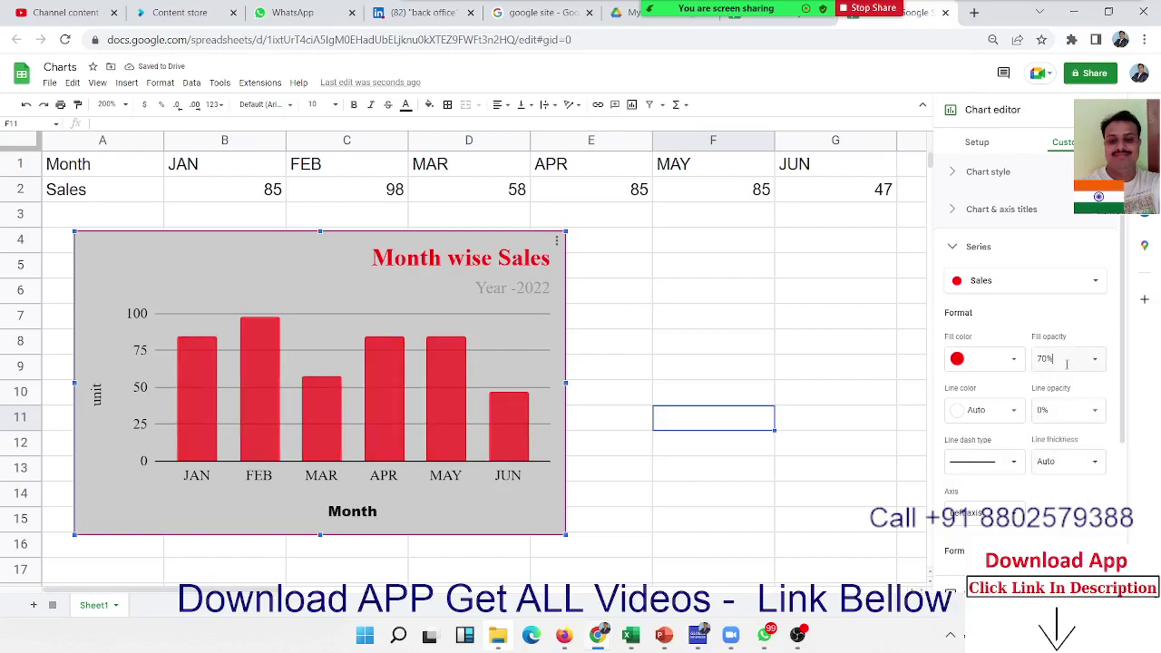
# - Give the bars a blue dotted outline
pyautogui.click(989, 414)
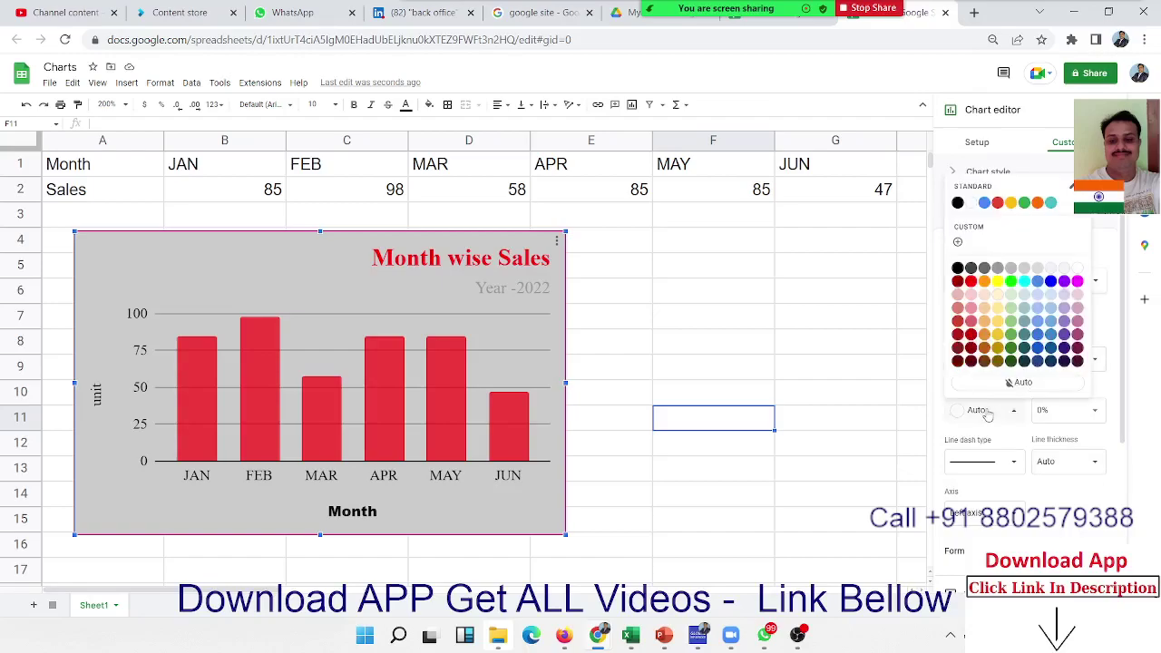
pyautogui.click(1040, 283)
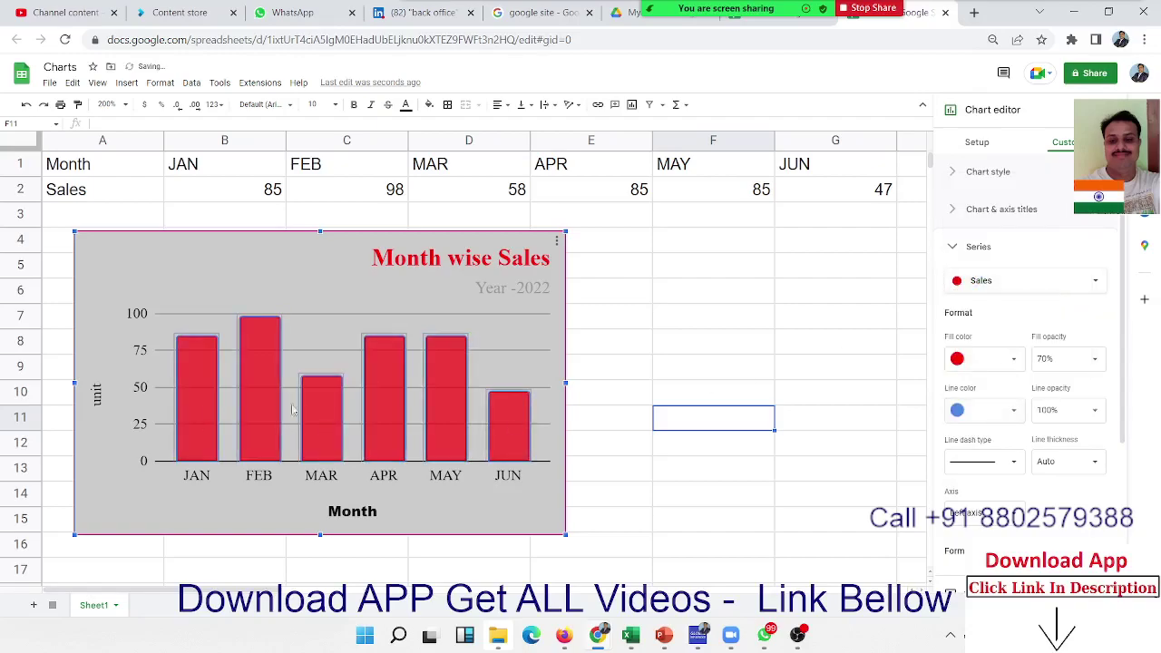
pyautogui.click(994, 464)
pyautogui.click(998, 478)
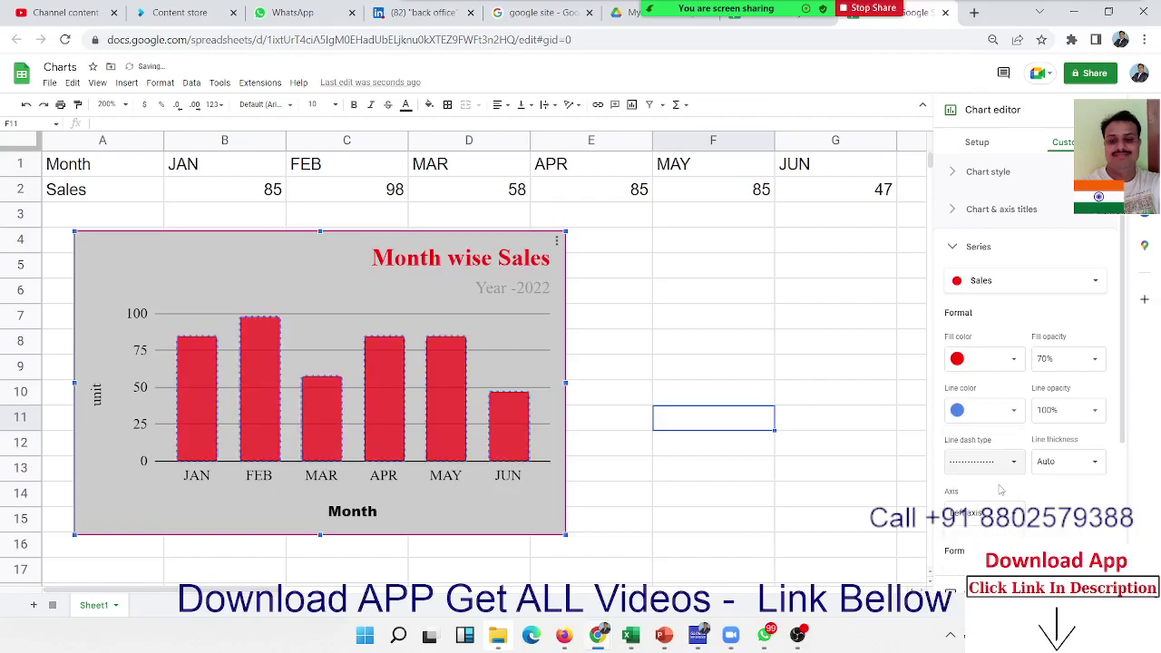
pyautogui.click(994, 462)
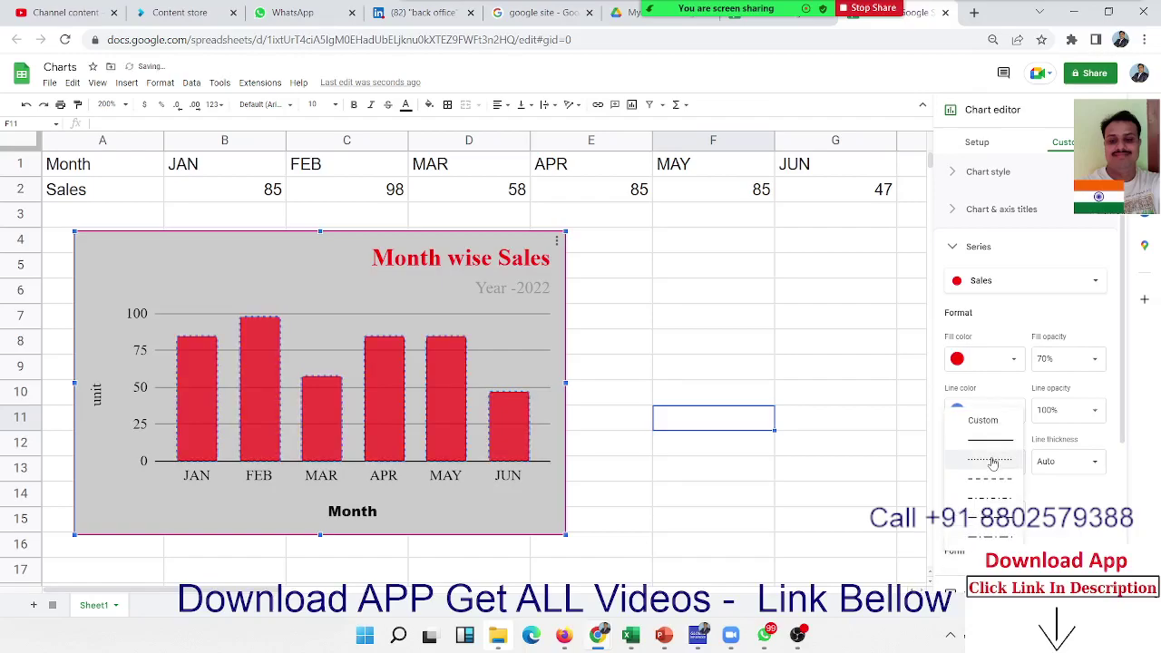
pyautogui.click(993, 464)
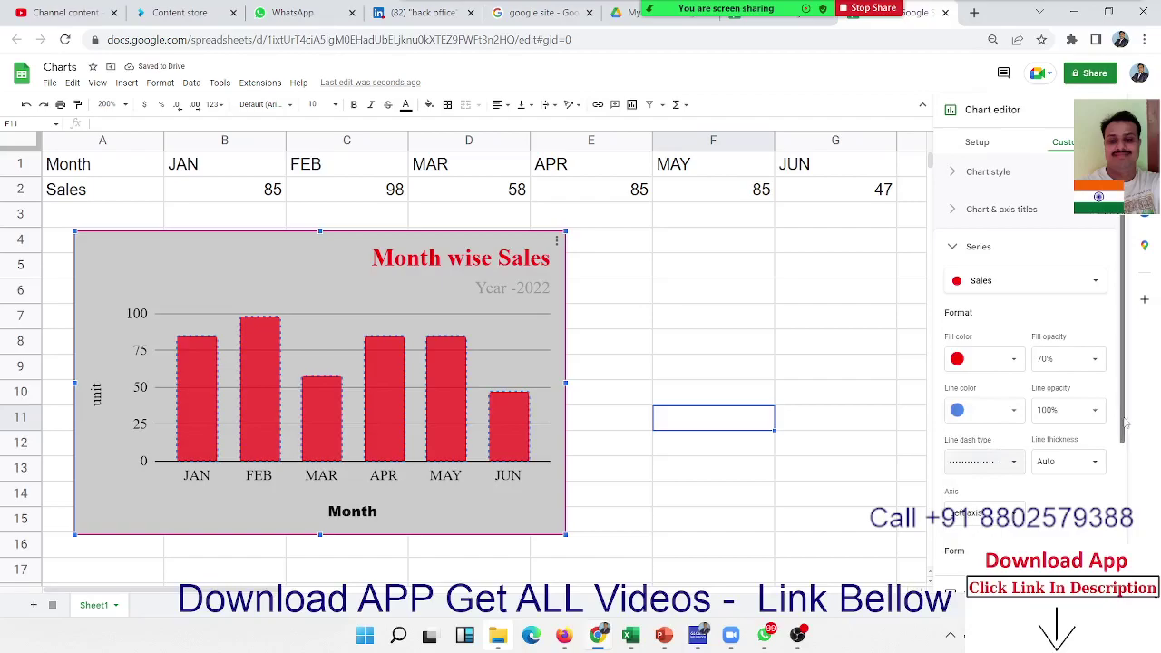
pyautogui.moveTo(1125, 421); pyautogui.dragTo(1124, 488)
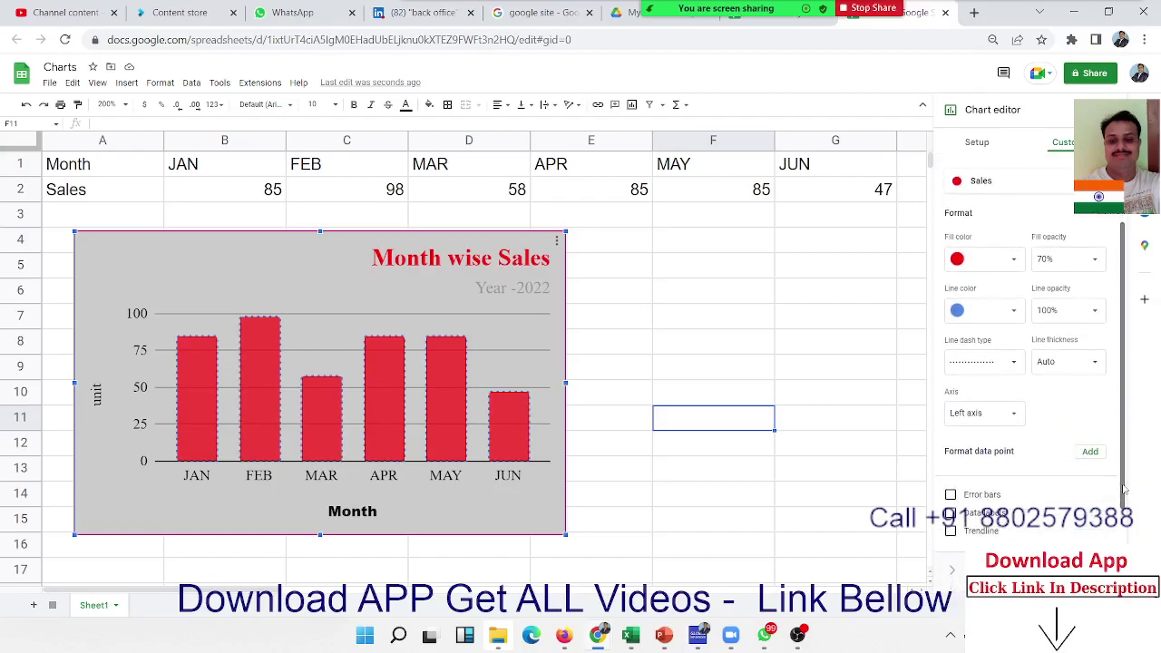
pyautogui.click(1000, 421)
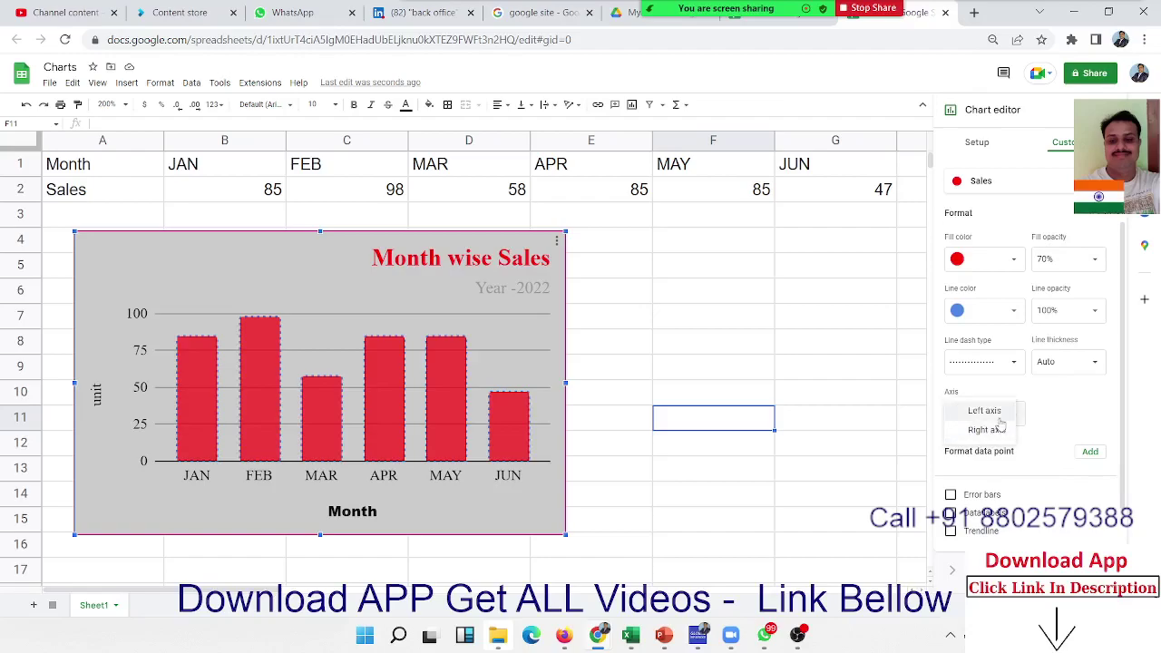
pyautogui.click(994, 430)
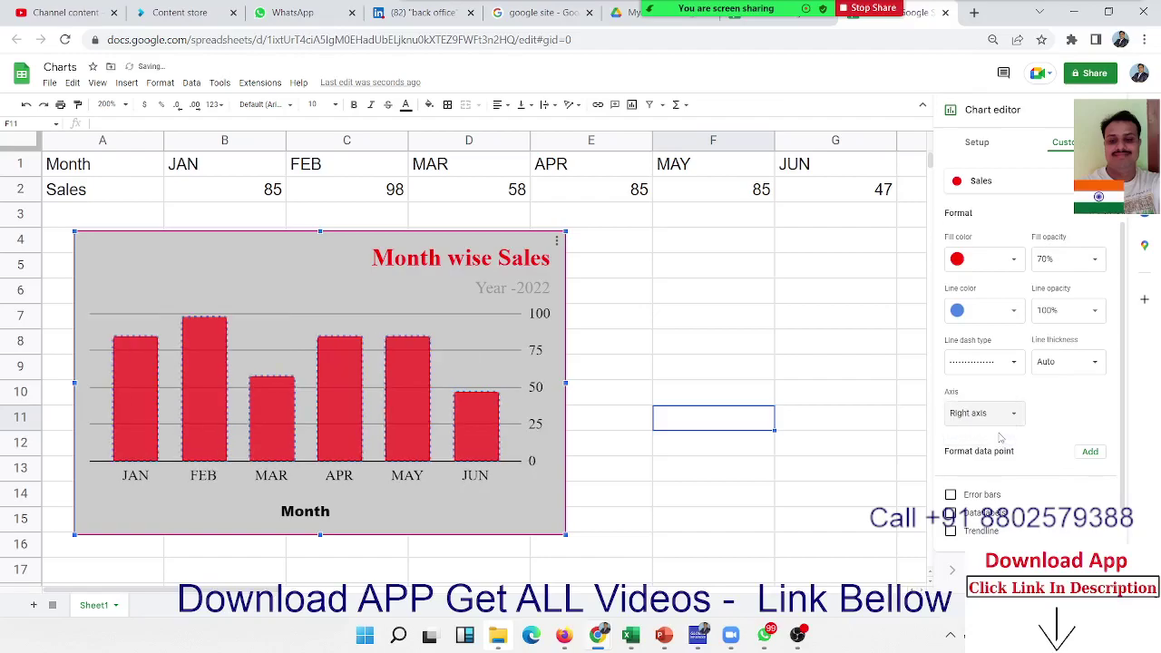
pyautogui.click(992, 415)
pyautogui.click(994, 393)
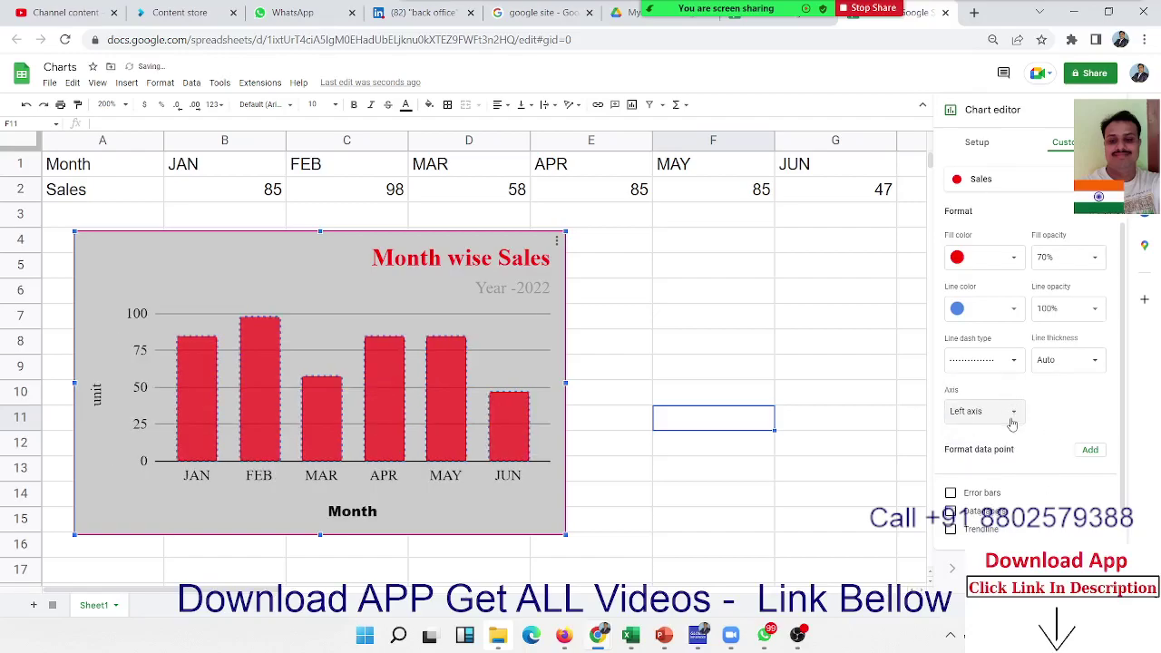
pyautogui.scroll(-2, 1012, 424)
pyautogui.click(992, 378)
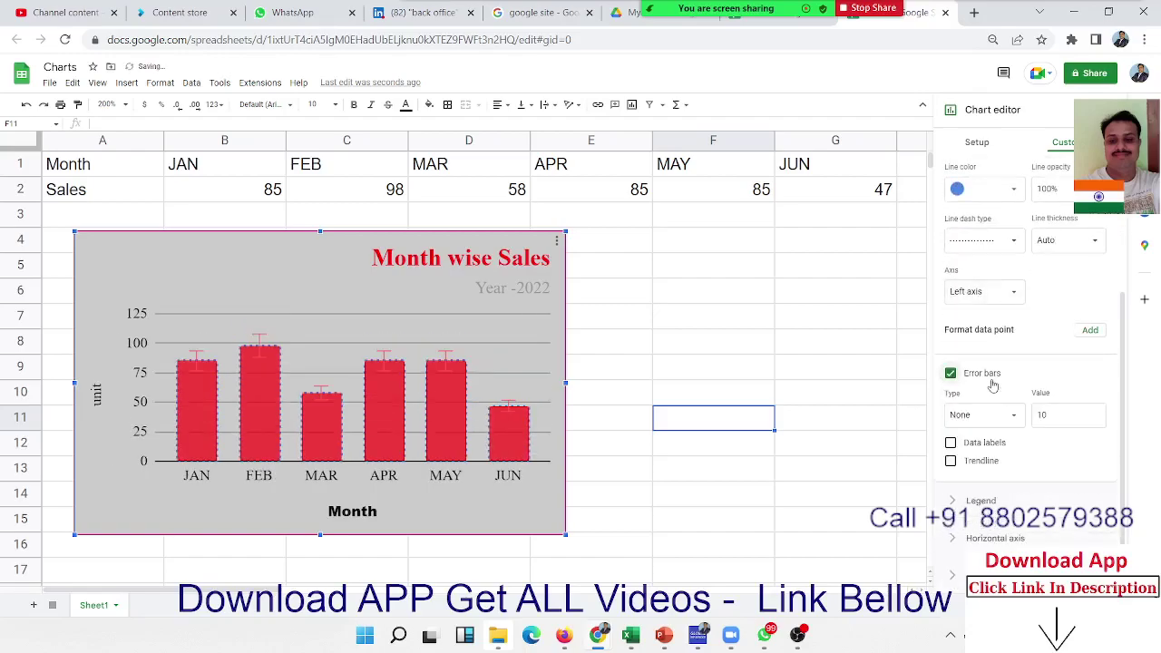
pyautogui.click(992, 383)
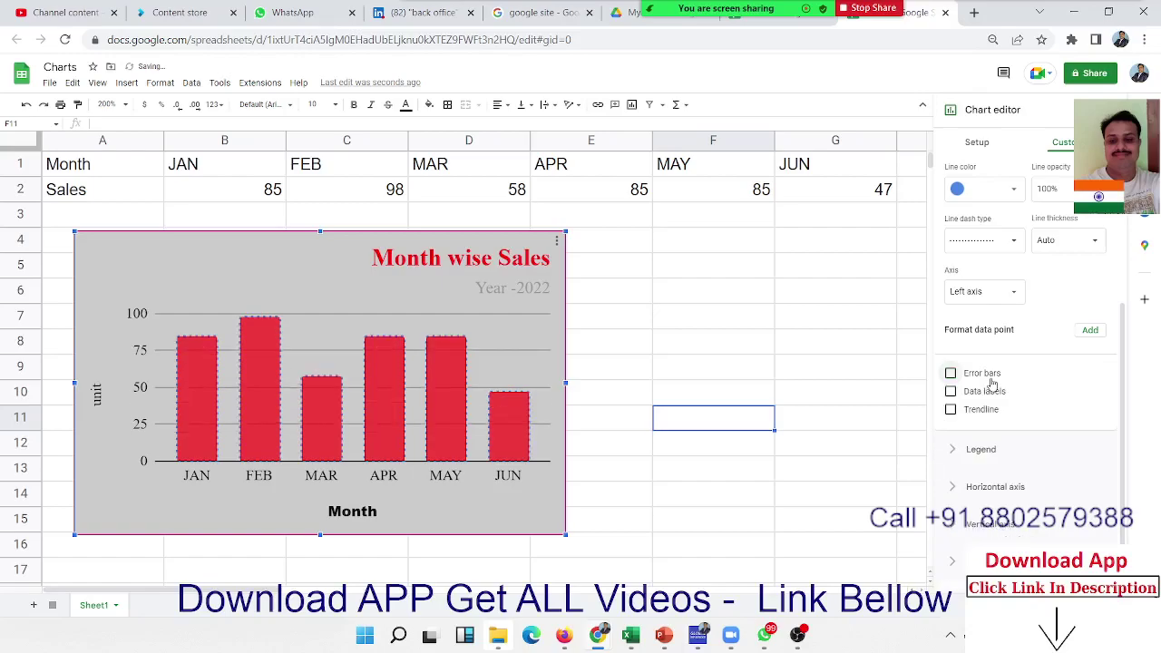
pyautogui.click(989, 392)
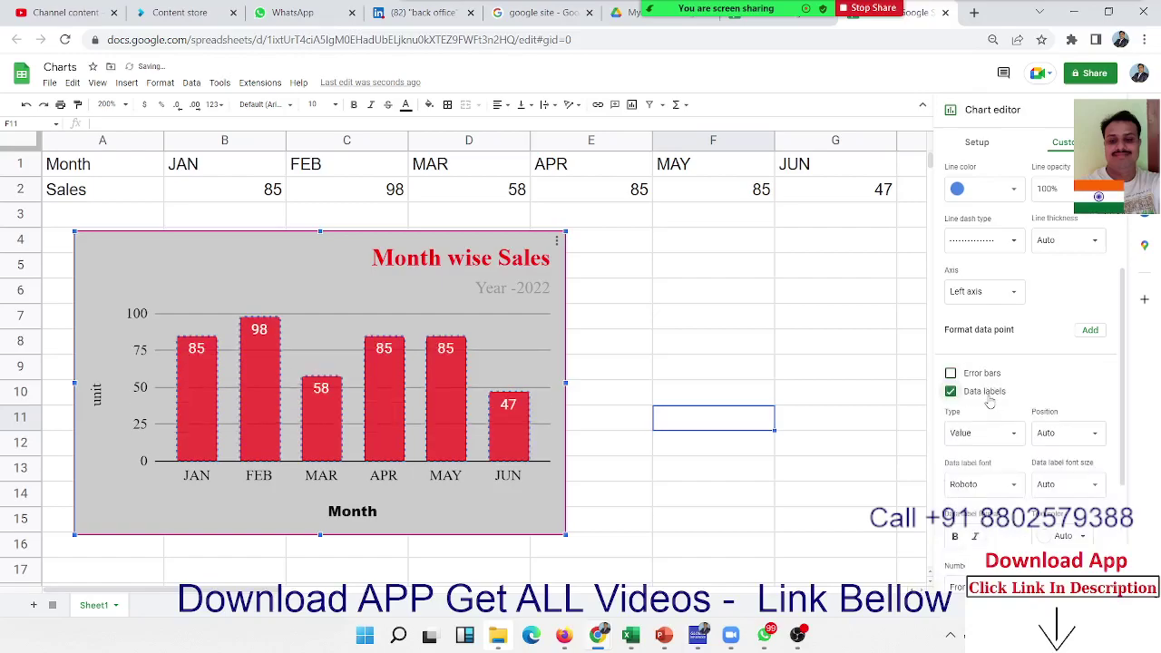
pyautogui.click(989, 392)
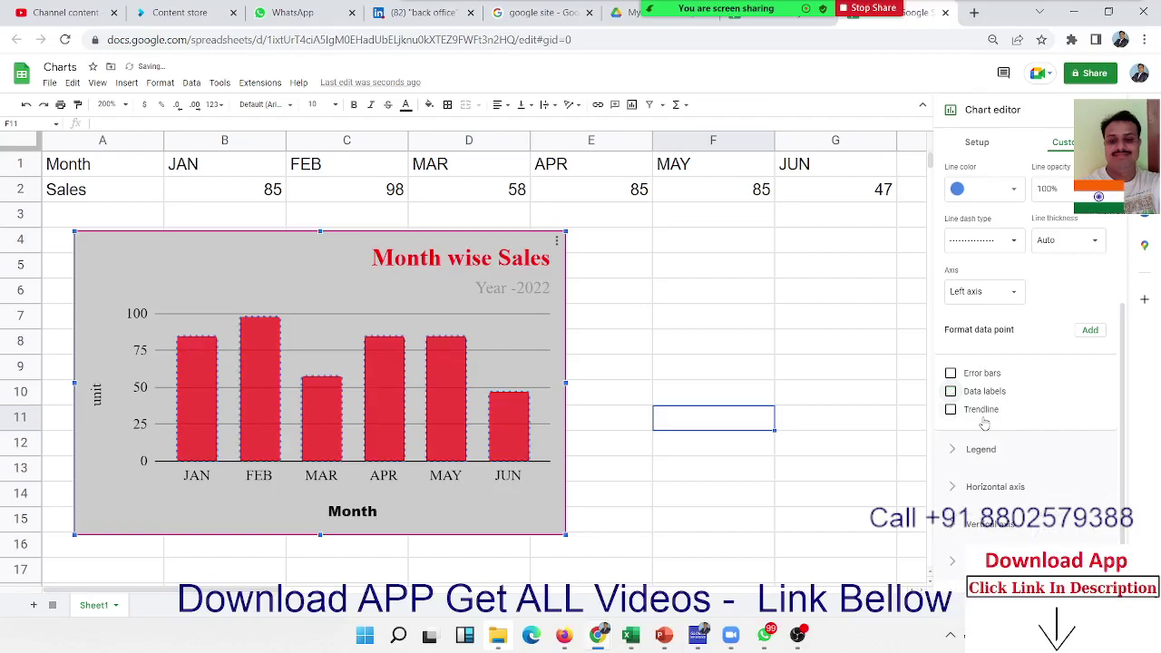
pyautogui.click(984, 413)
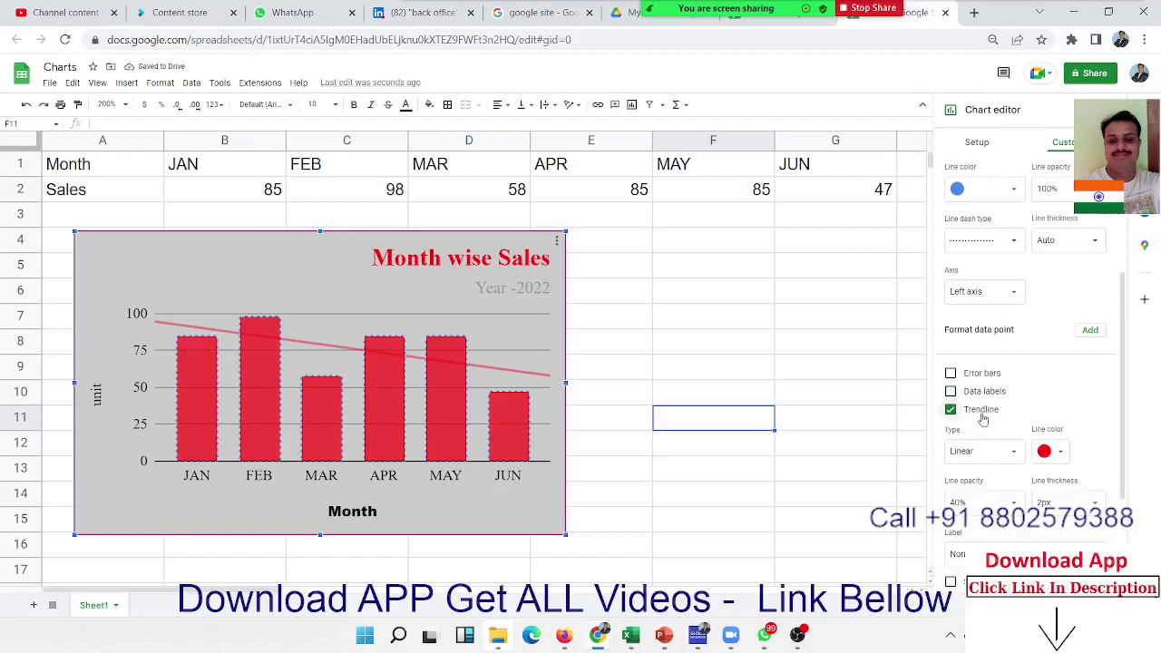
pyautogui.click(982, 413)
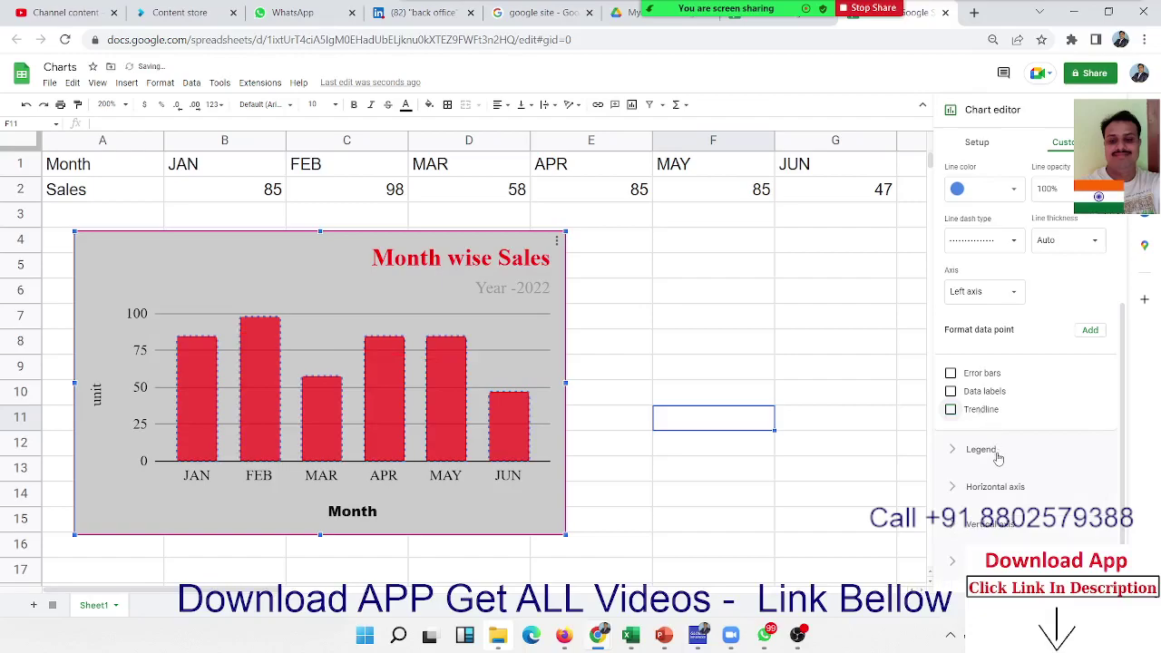
pyautogui.click(997, 454)
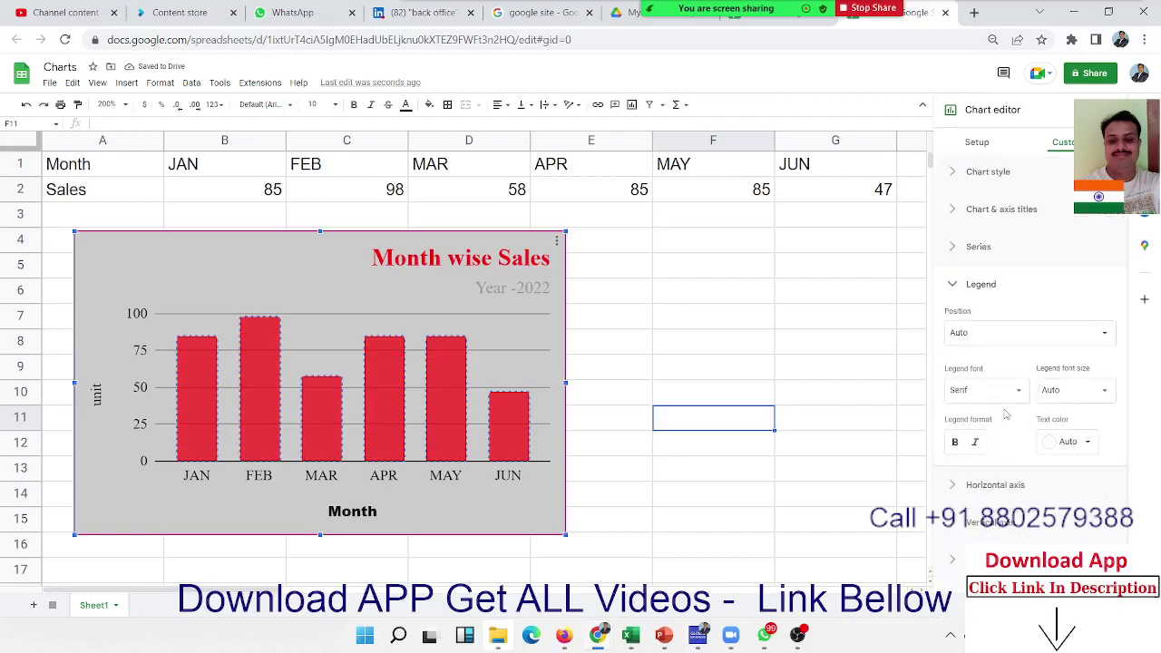
pyautogui.click(988, 341)
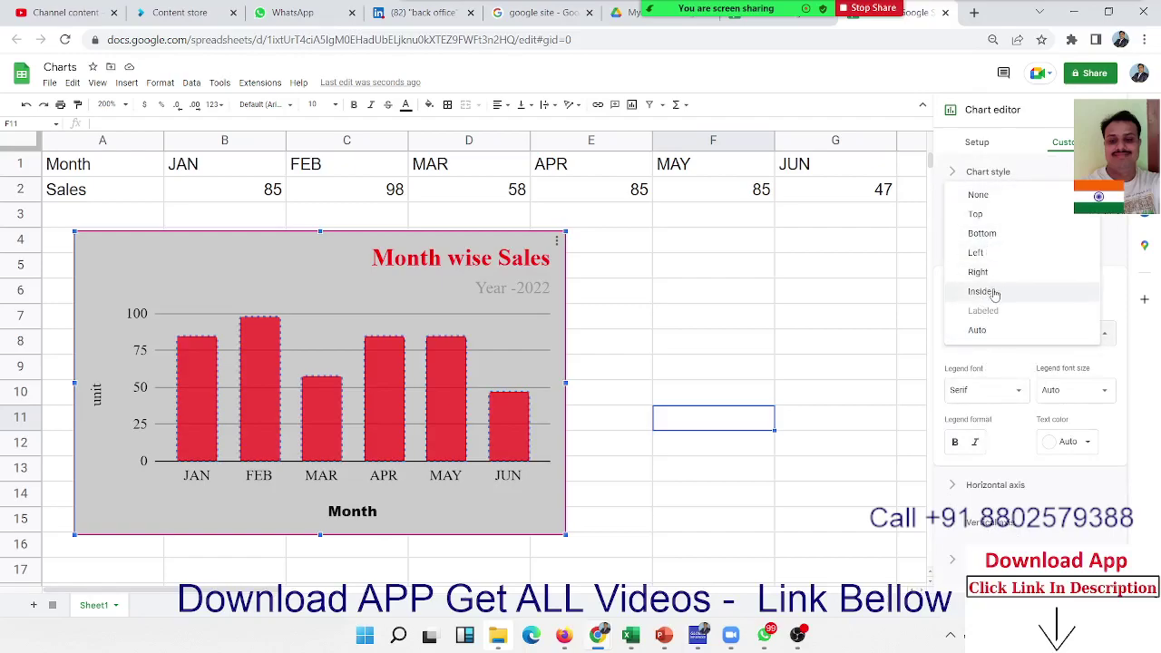
pyautogui.click(1035, 487)
pyautogui.click(1035, 487)
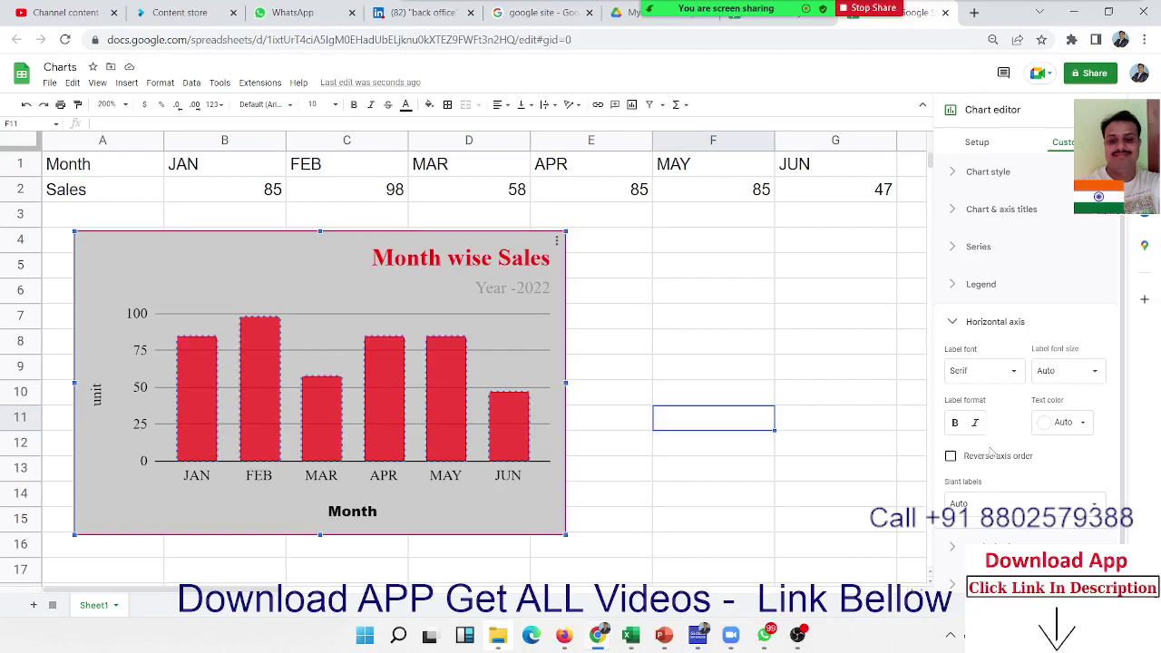
pyautogui.click(988, 456)
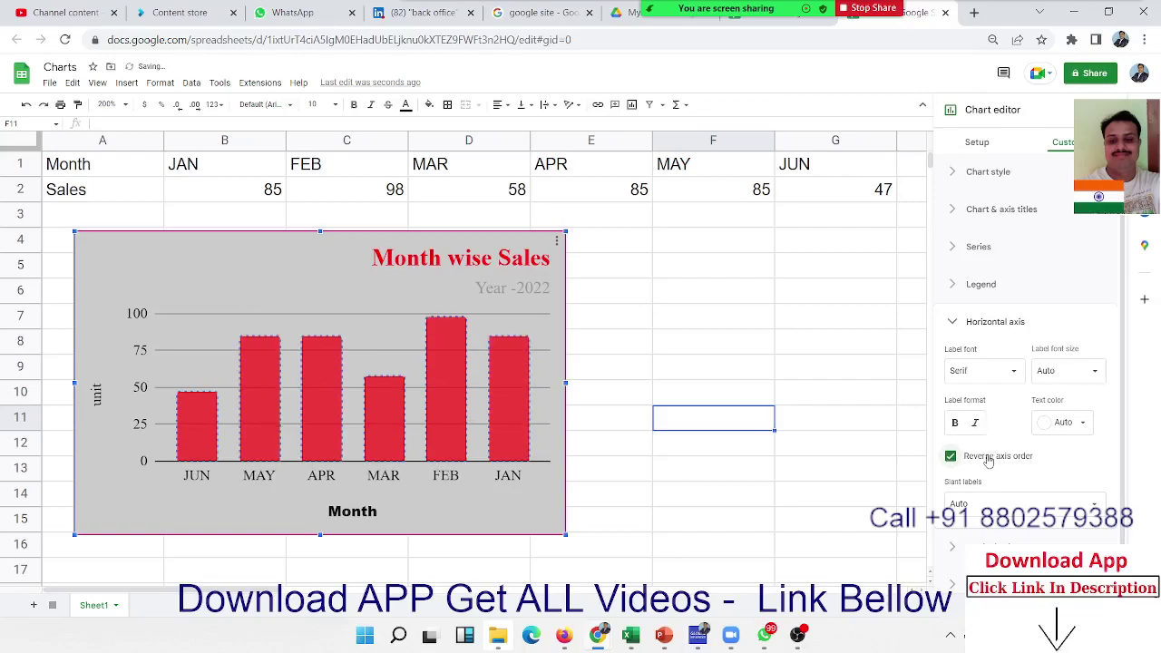
pyautogui.click(989, 462)
pyautogui.click(989, 462)
pyautogui.click(989, 460)
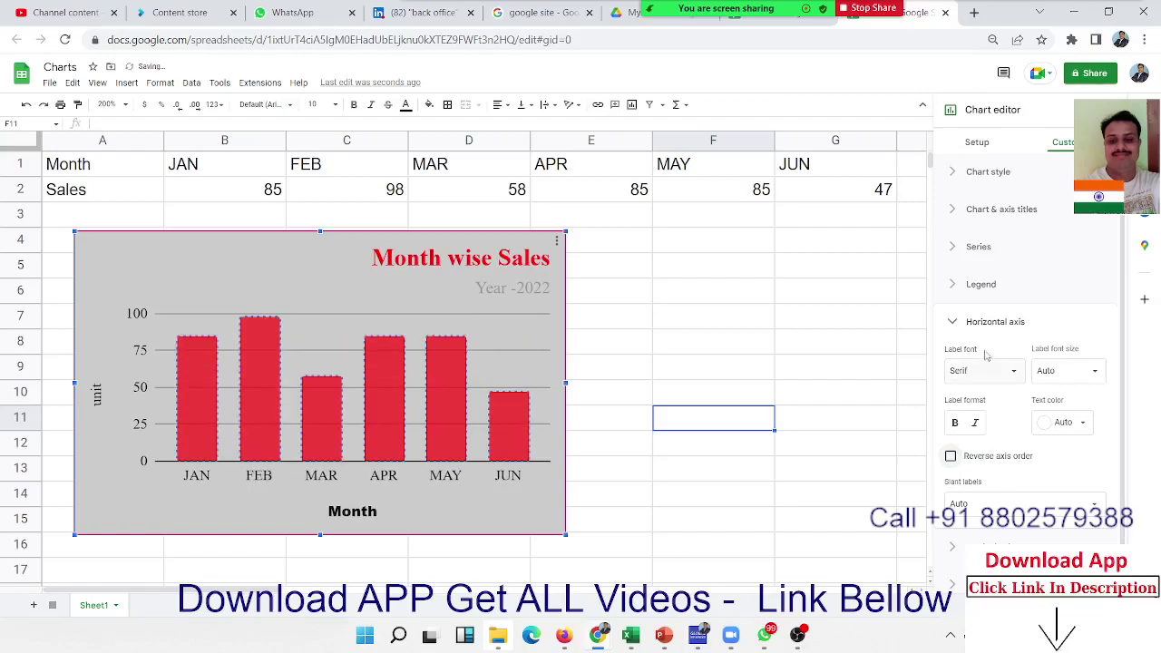
pyautogui.click(954, 329)
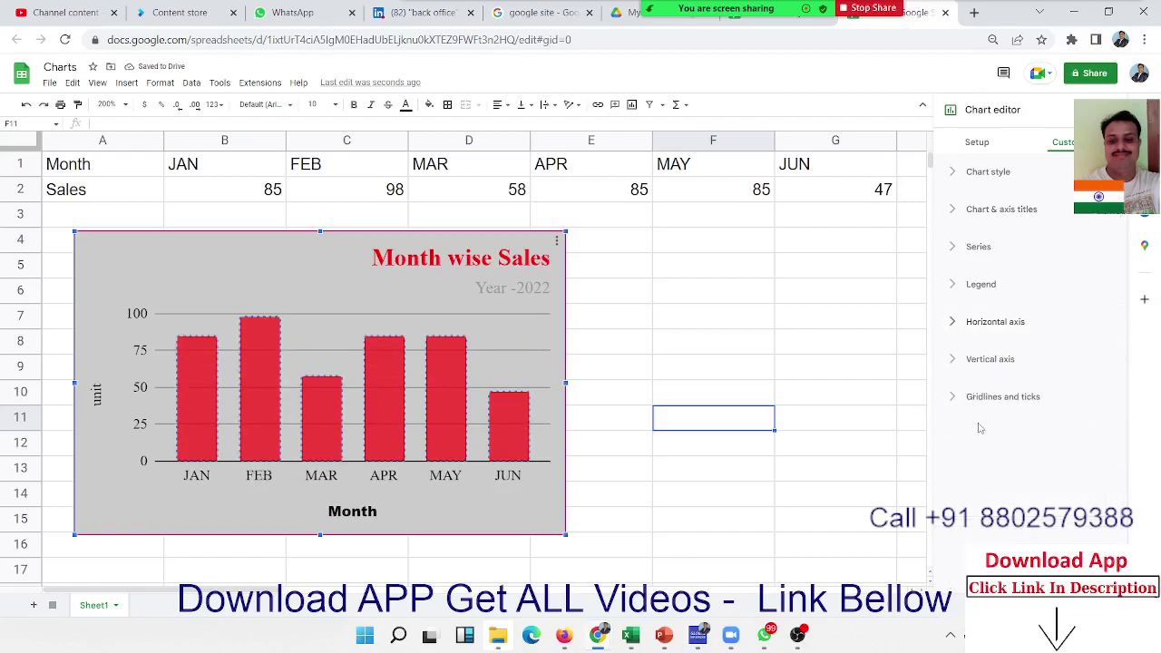
pyautogui.click(978, 363)
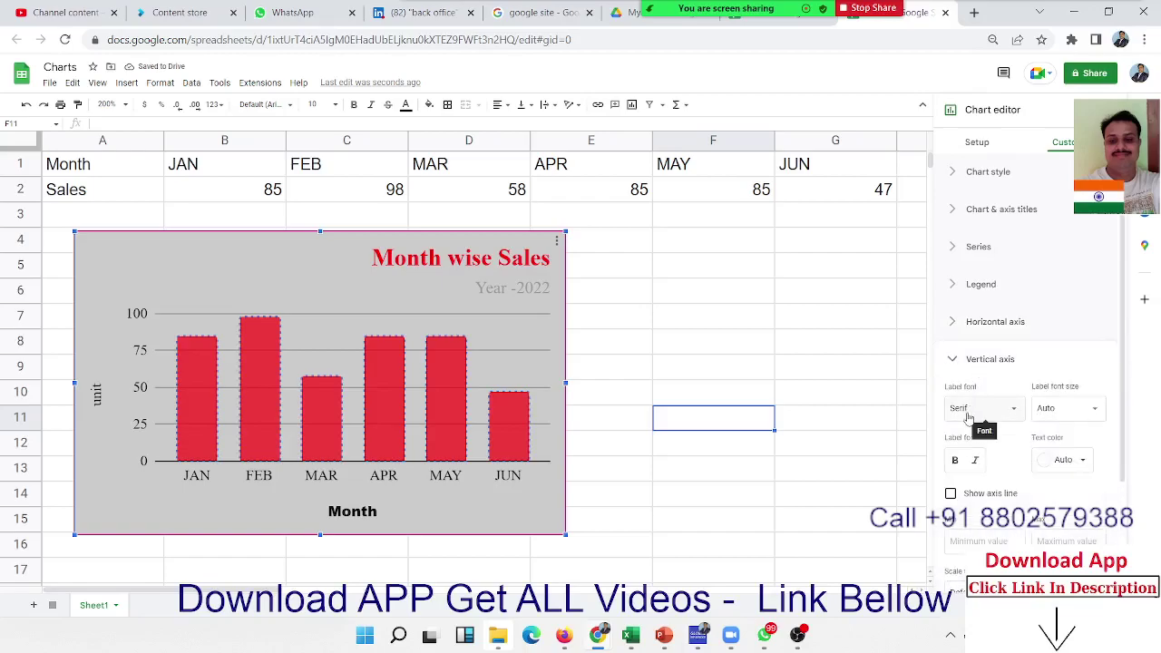
pyautogui.click(979, 497)
pyautogui.click(979, 497)
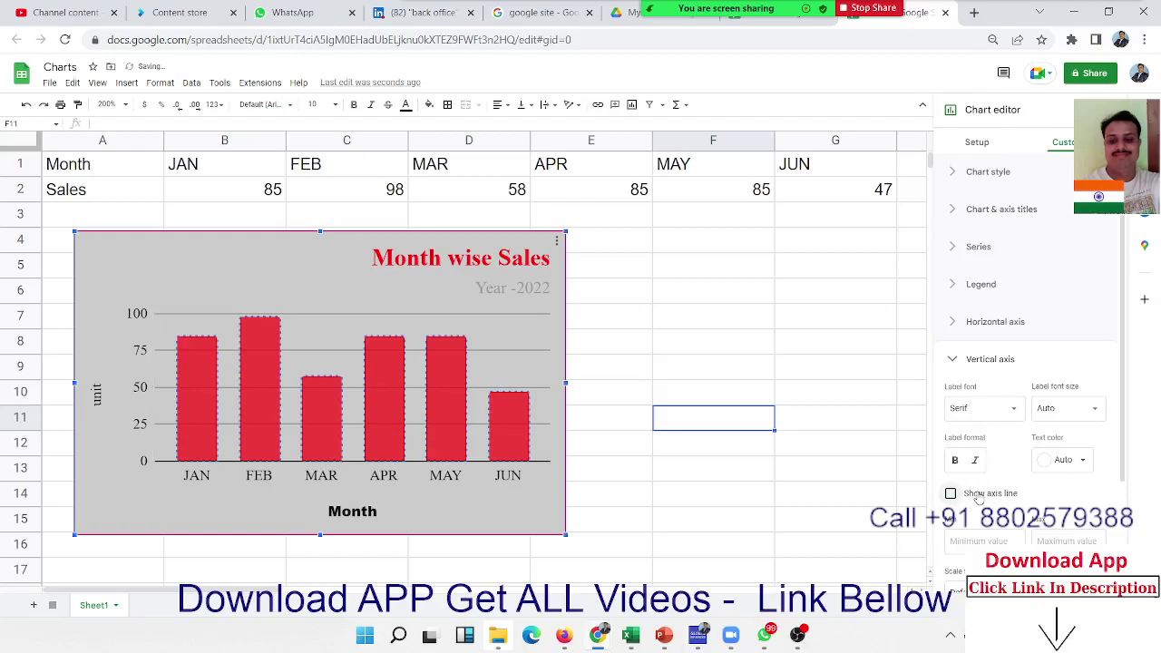
pyautogui.scroll(-3, 999, 499)
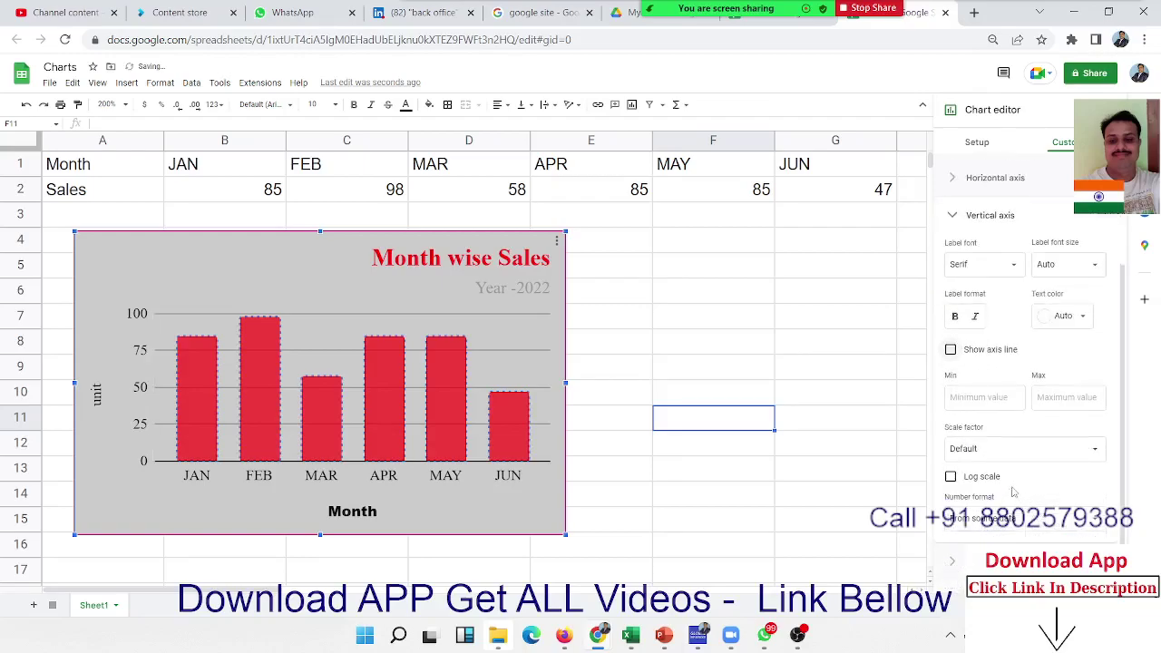
pyautogui.click(991, 400)
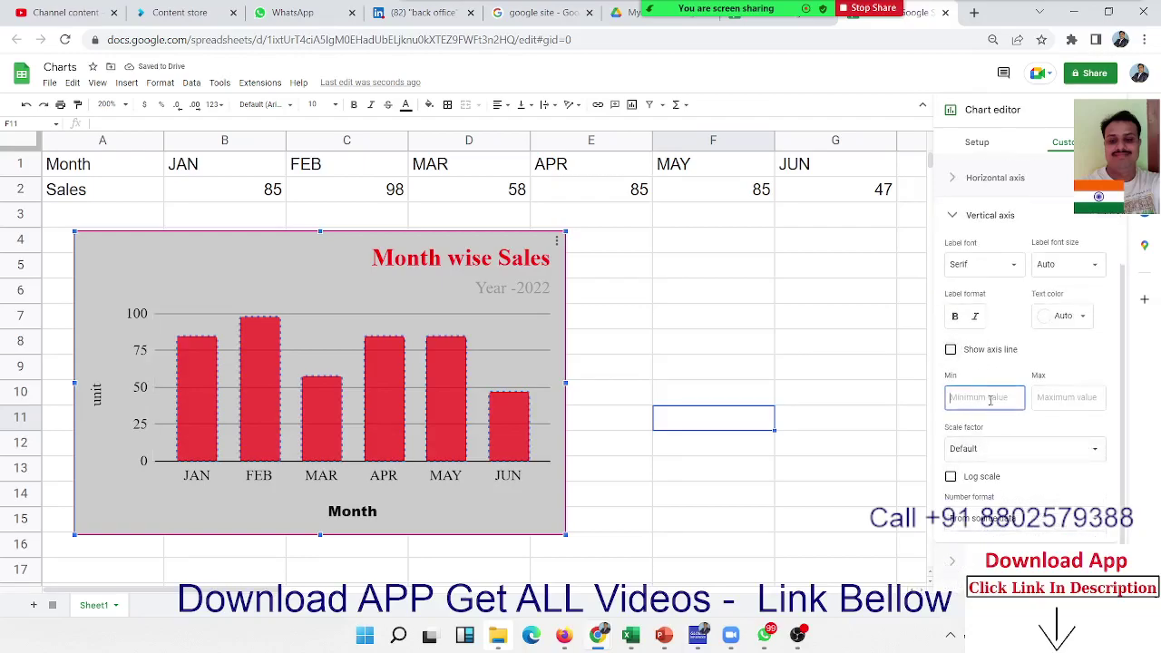
pyautogui.click(1047, 399)
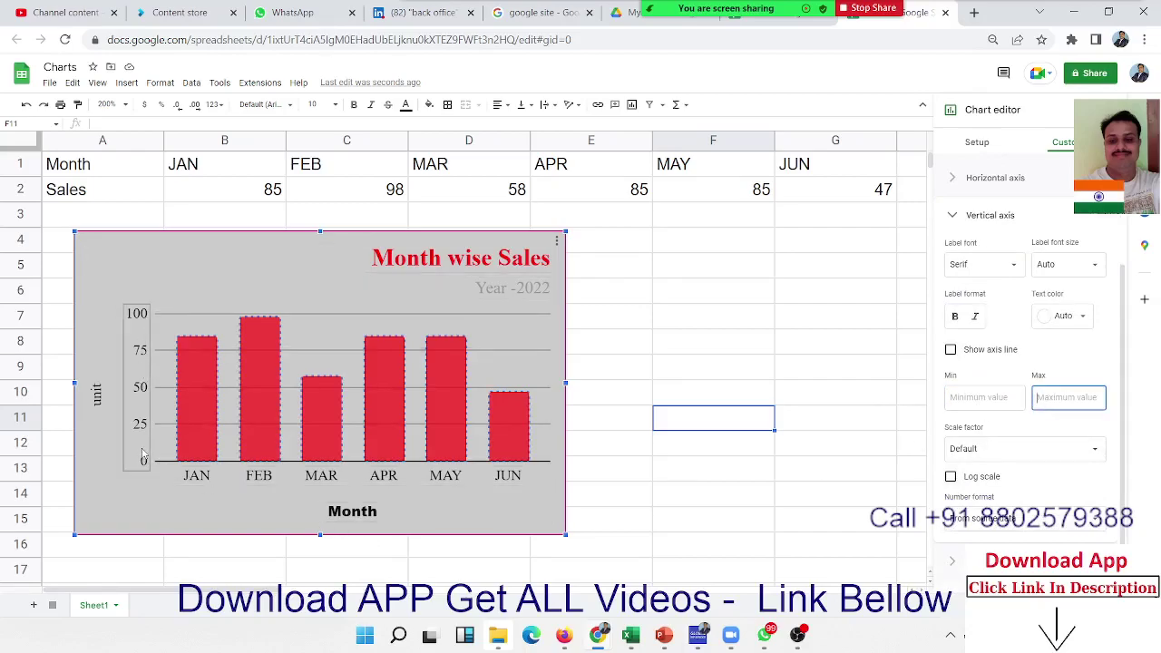
pyautogui.click(972, 451)
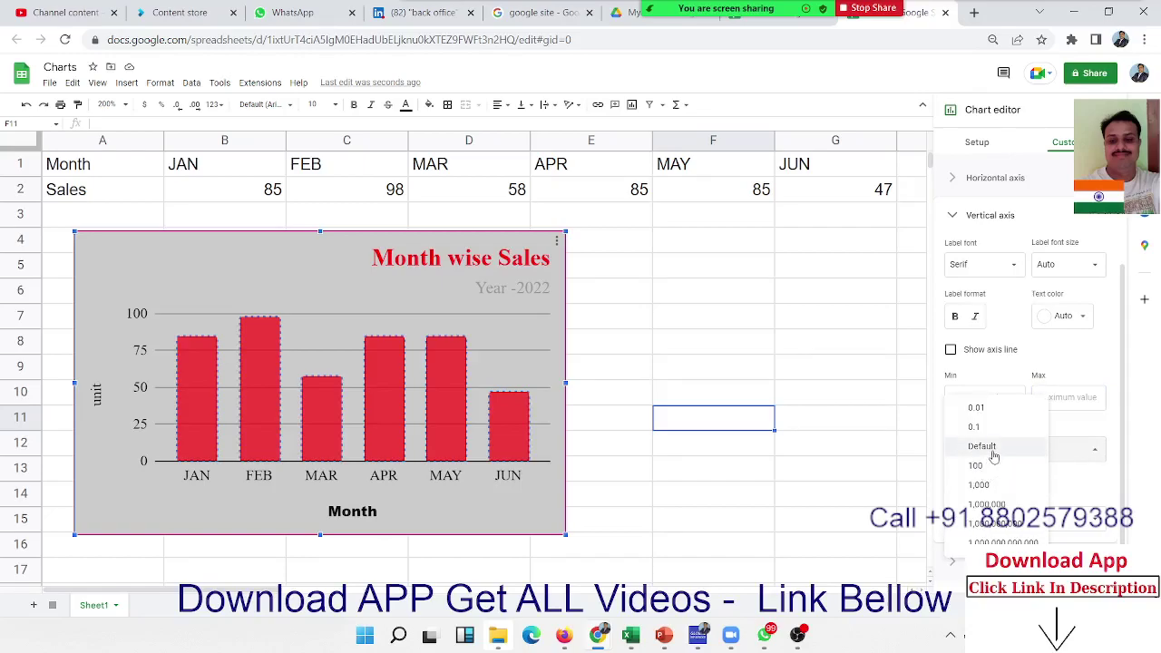
pyautogui.click(993, 456)
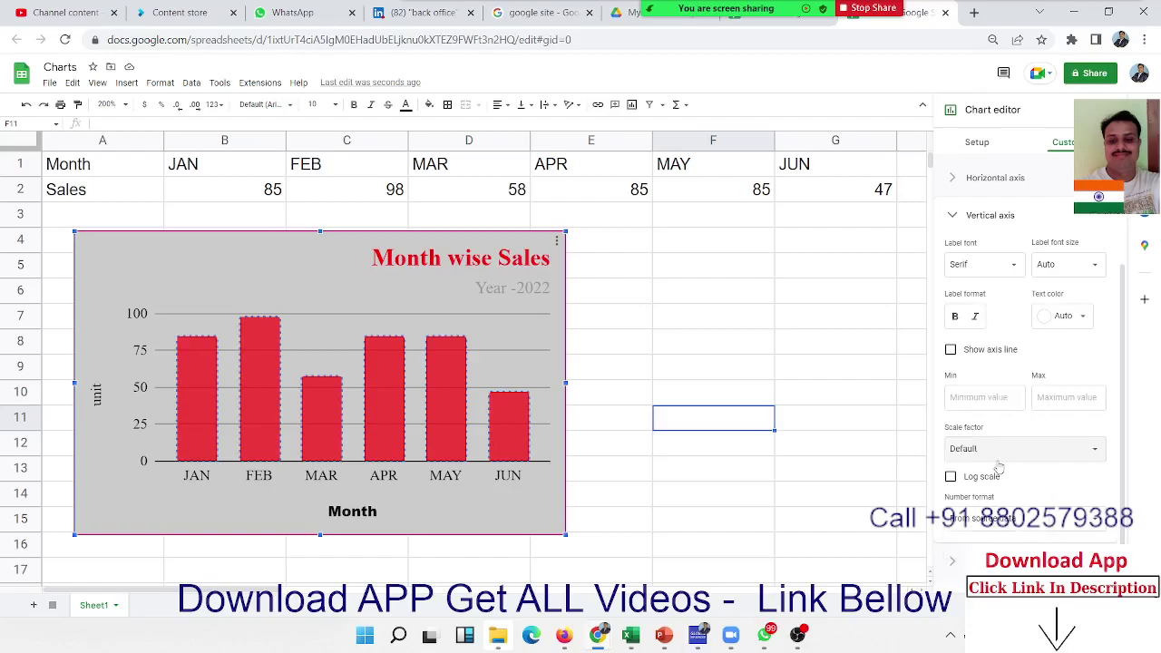
pyautogui.click(987, 519)
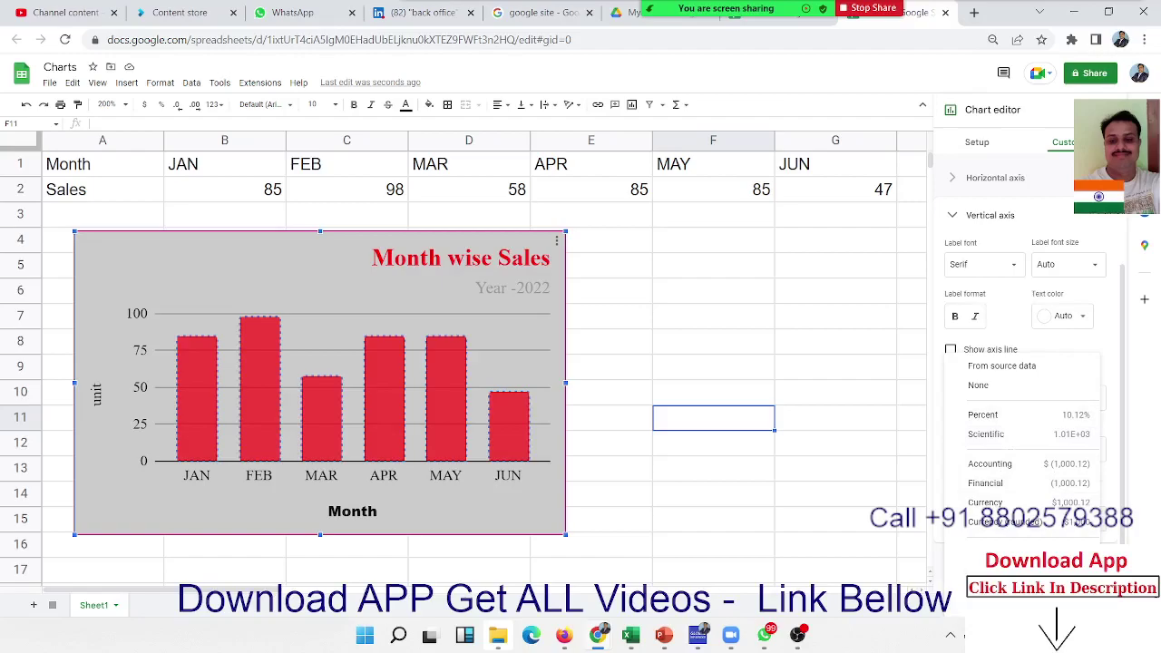
pyautogui.click(971, 220)
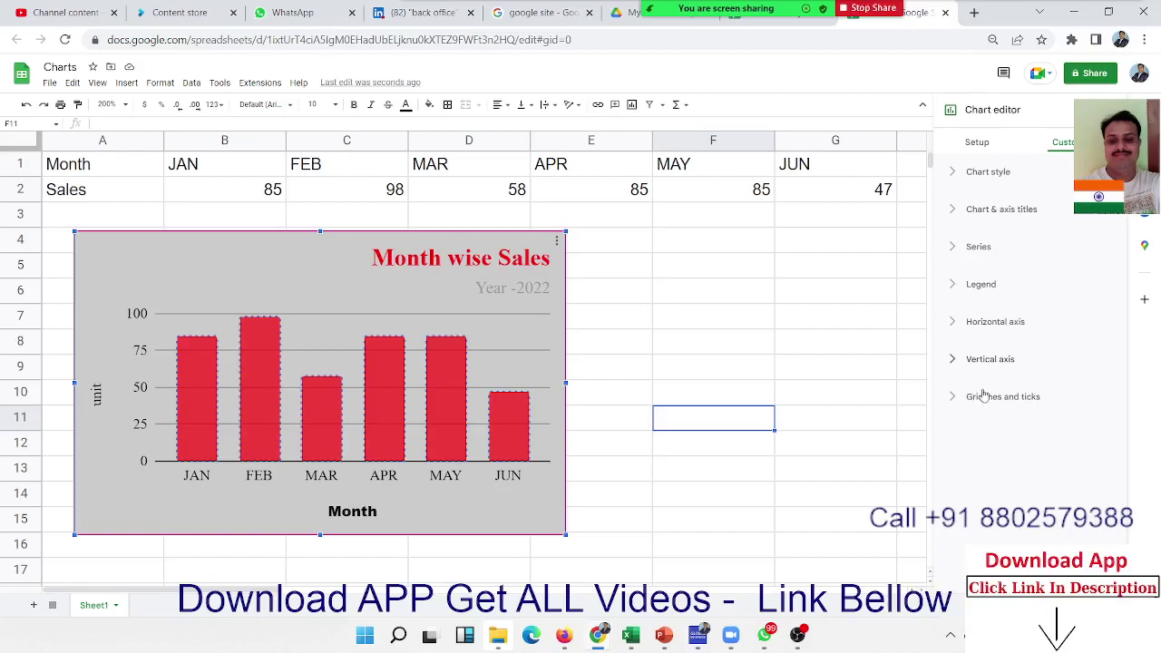
pyautogui.click(974, 143)
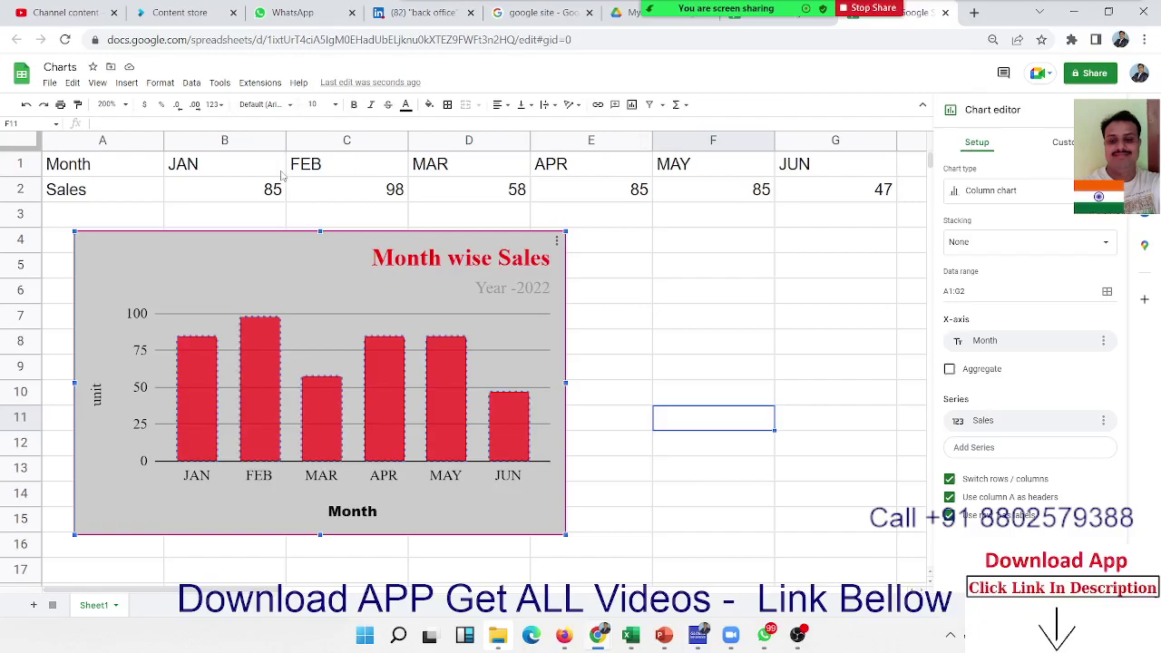
pyautogui.click(1035, 194)
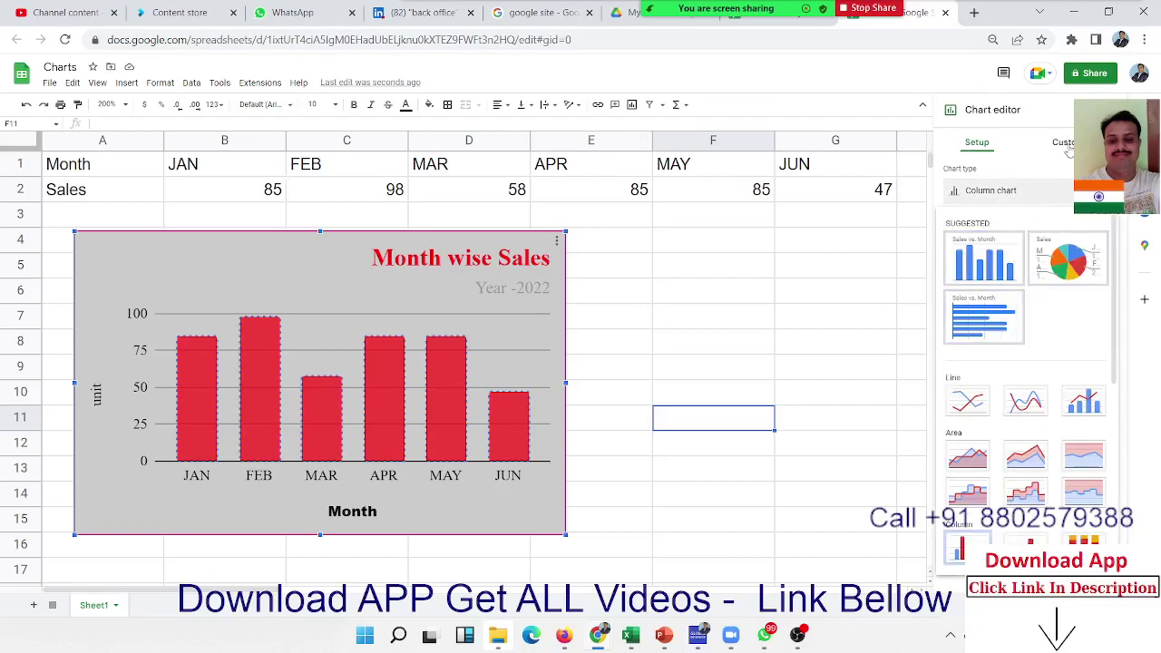
pyautogui.click(1063, 143)
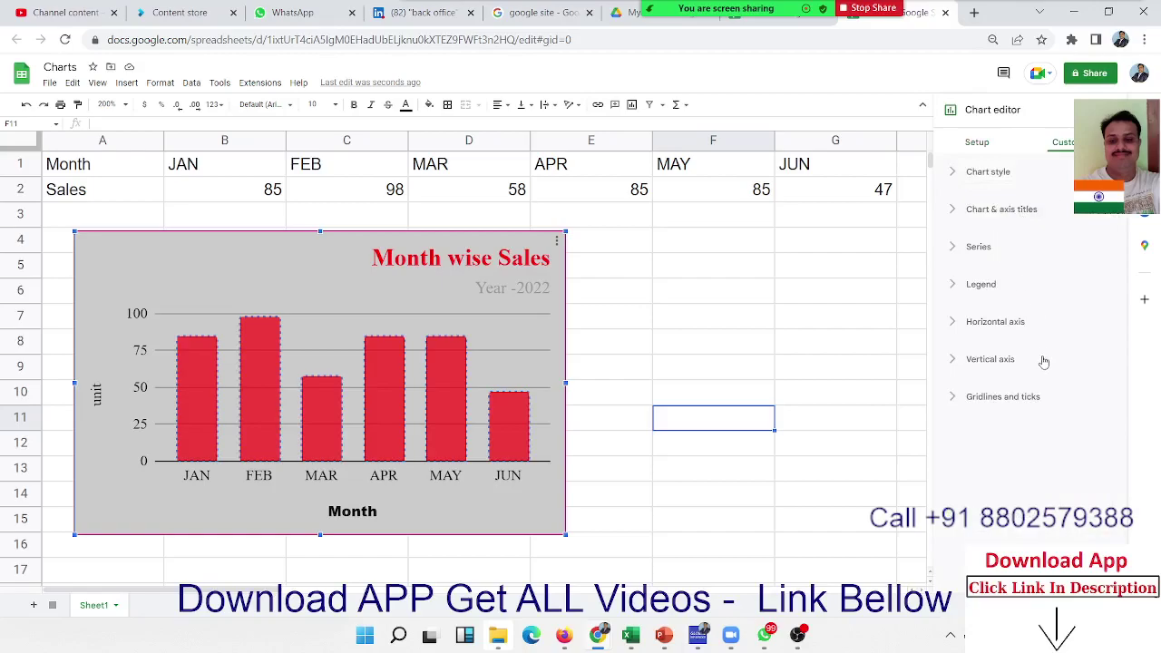